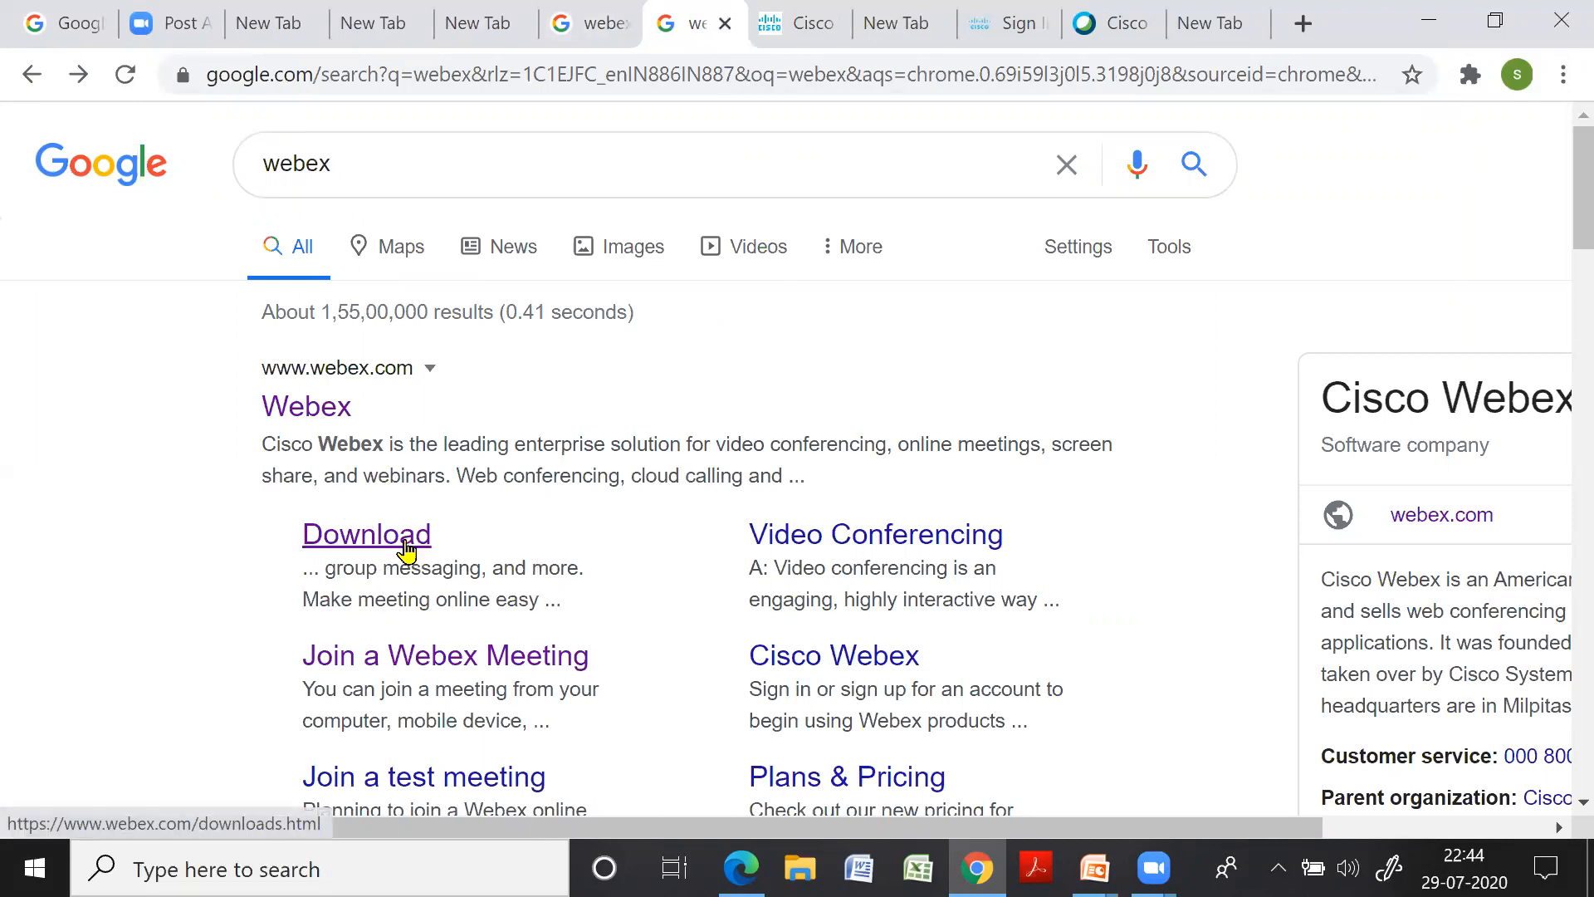
Scroll through the webex.com/downloads page, then switch to the New Tab page with its Webex shortcut
left_click(826, 31)
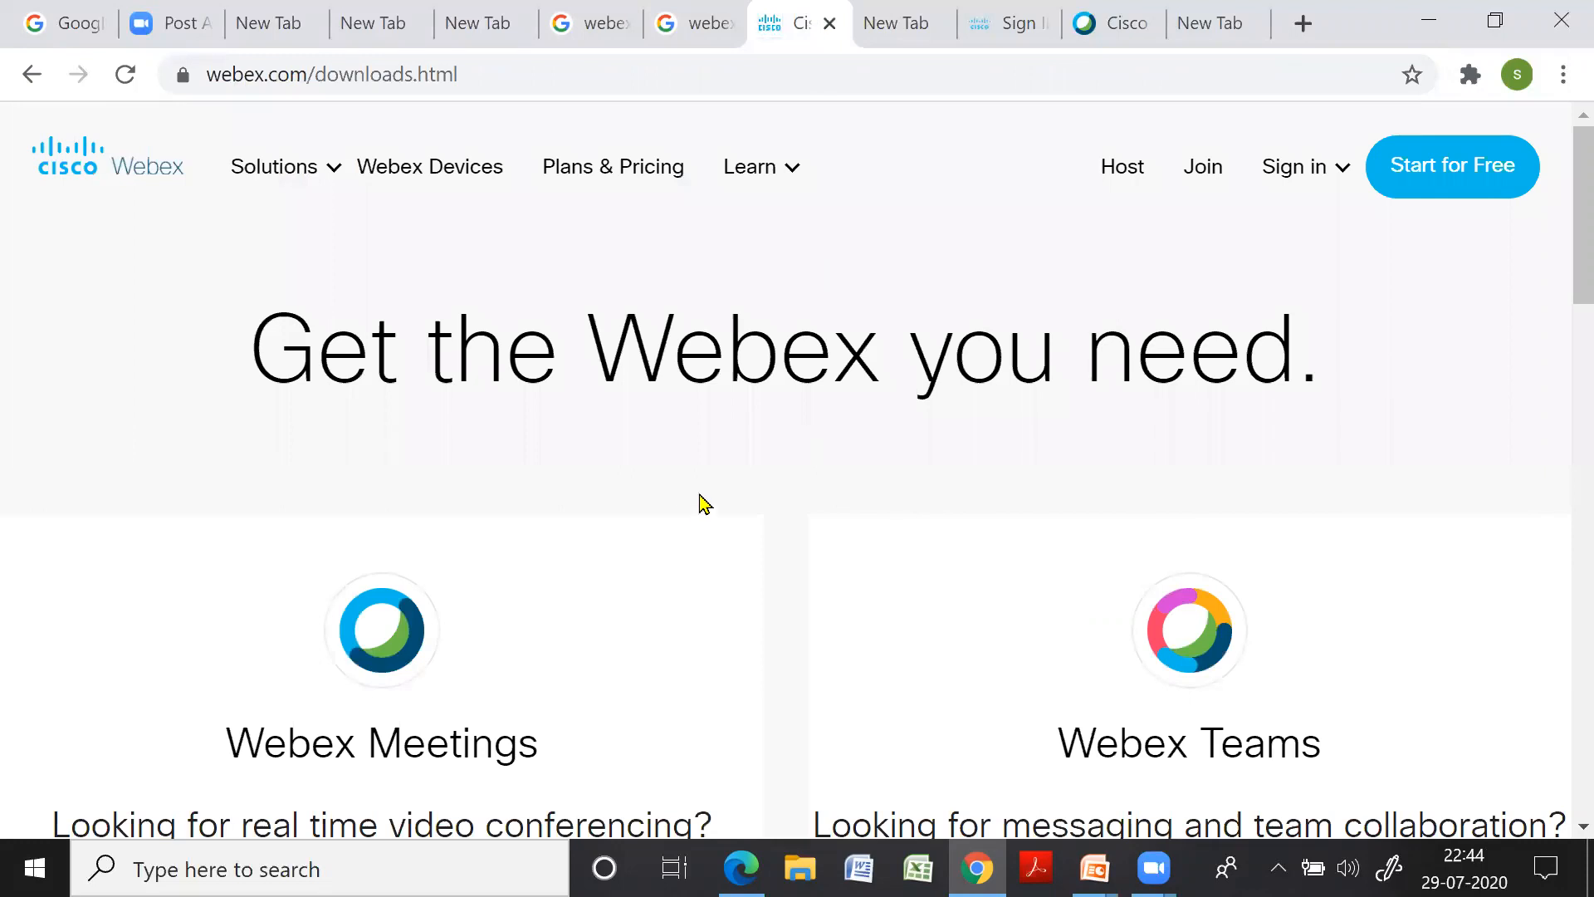
scroll(700, 510, "down", 2)
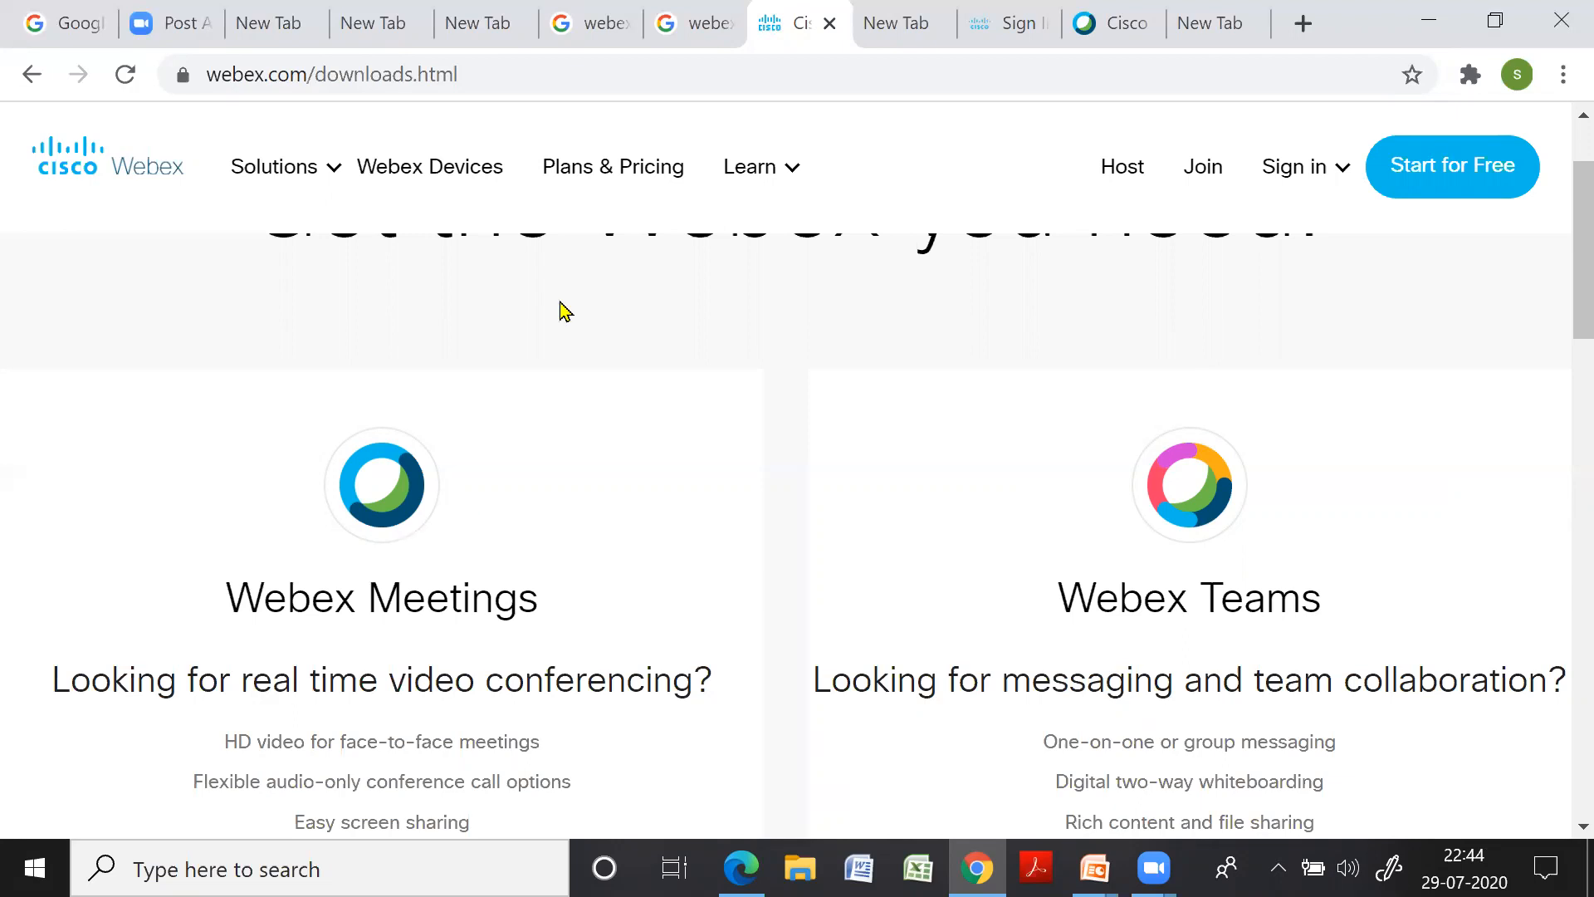
left_click(913, 33)
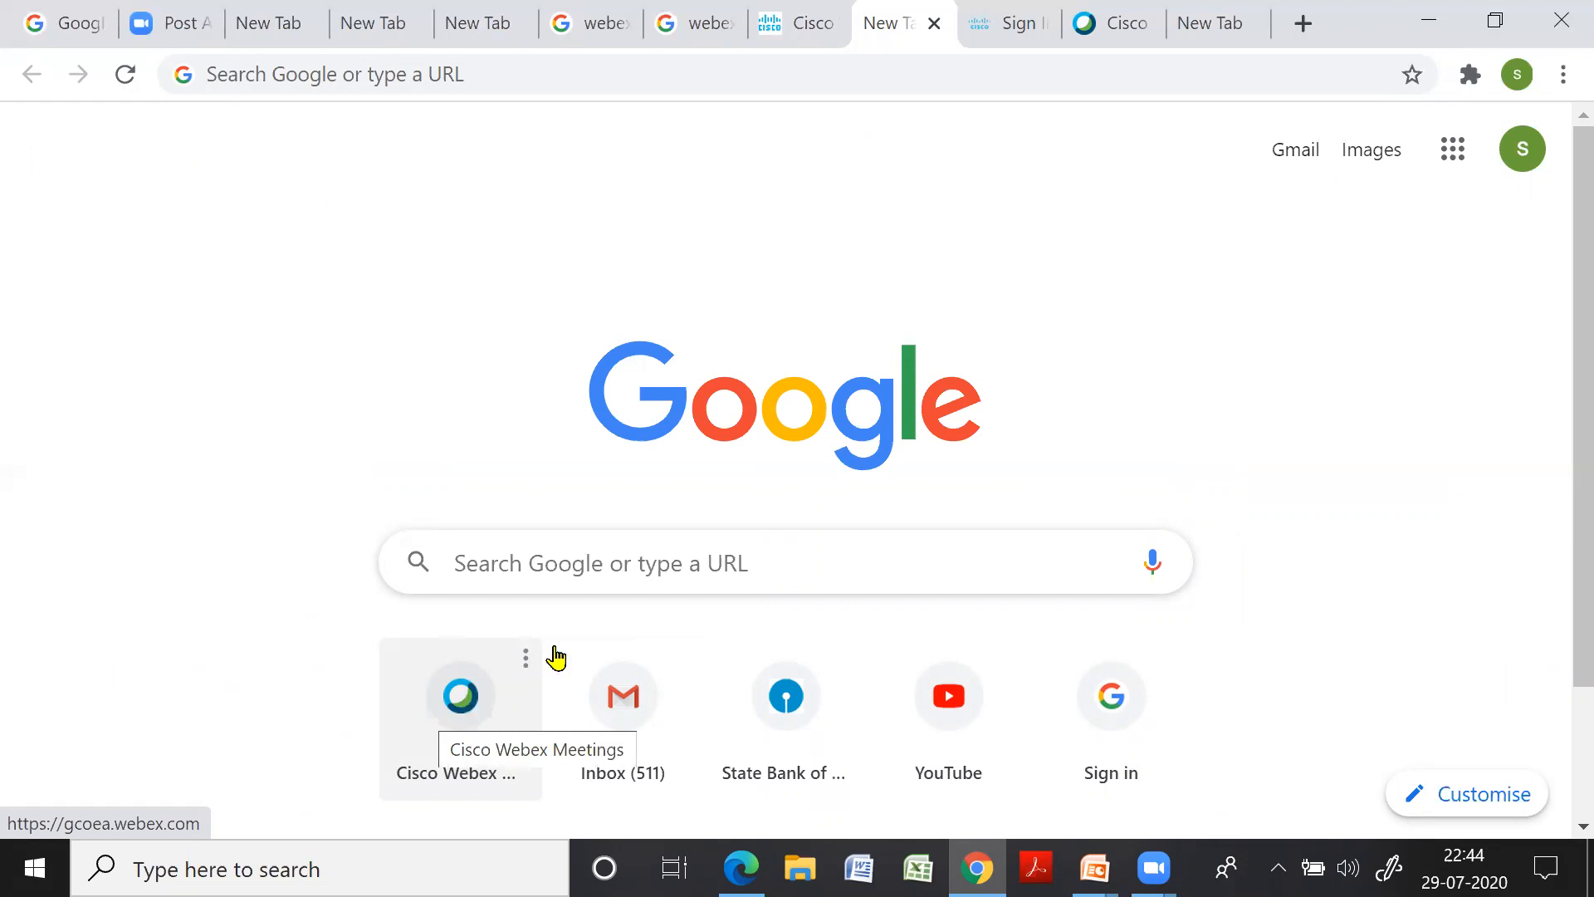
Go from the Webex sign-in tab to the Cisco Webex dashboard tab
left_click(1011, 23)
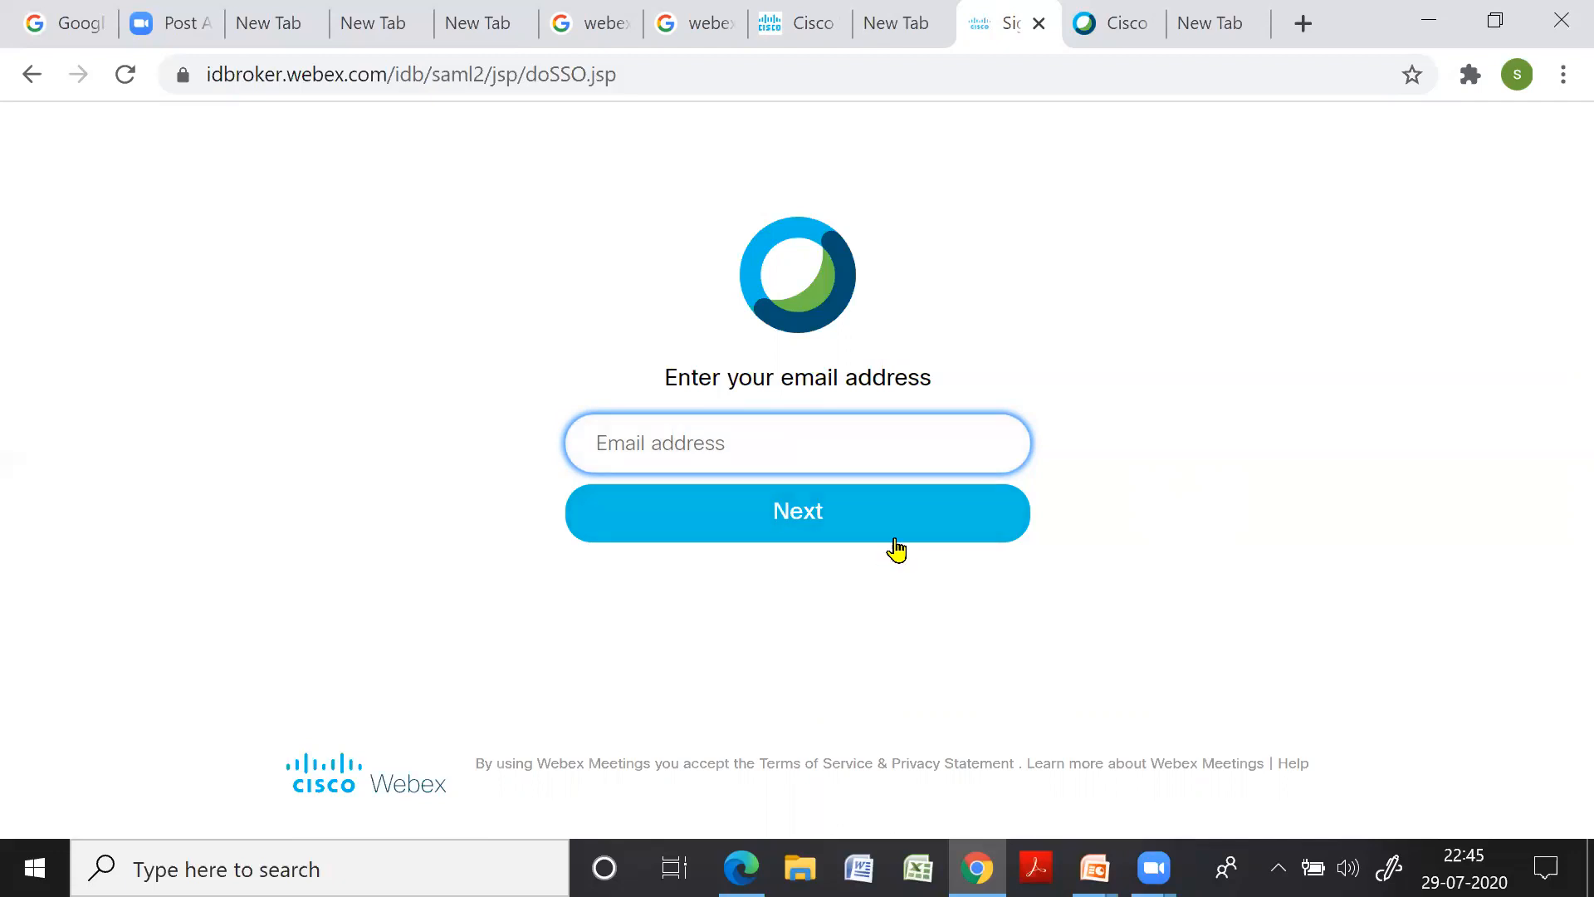
left_click(1126, 27)
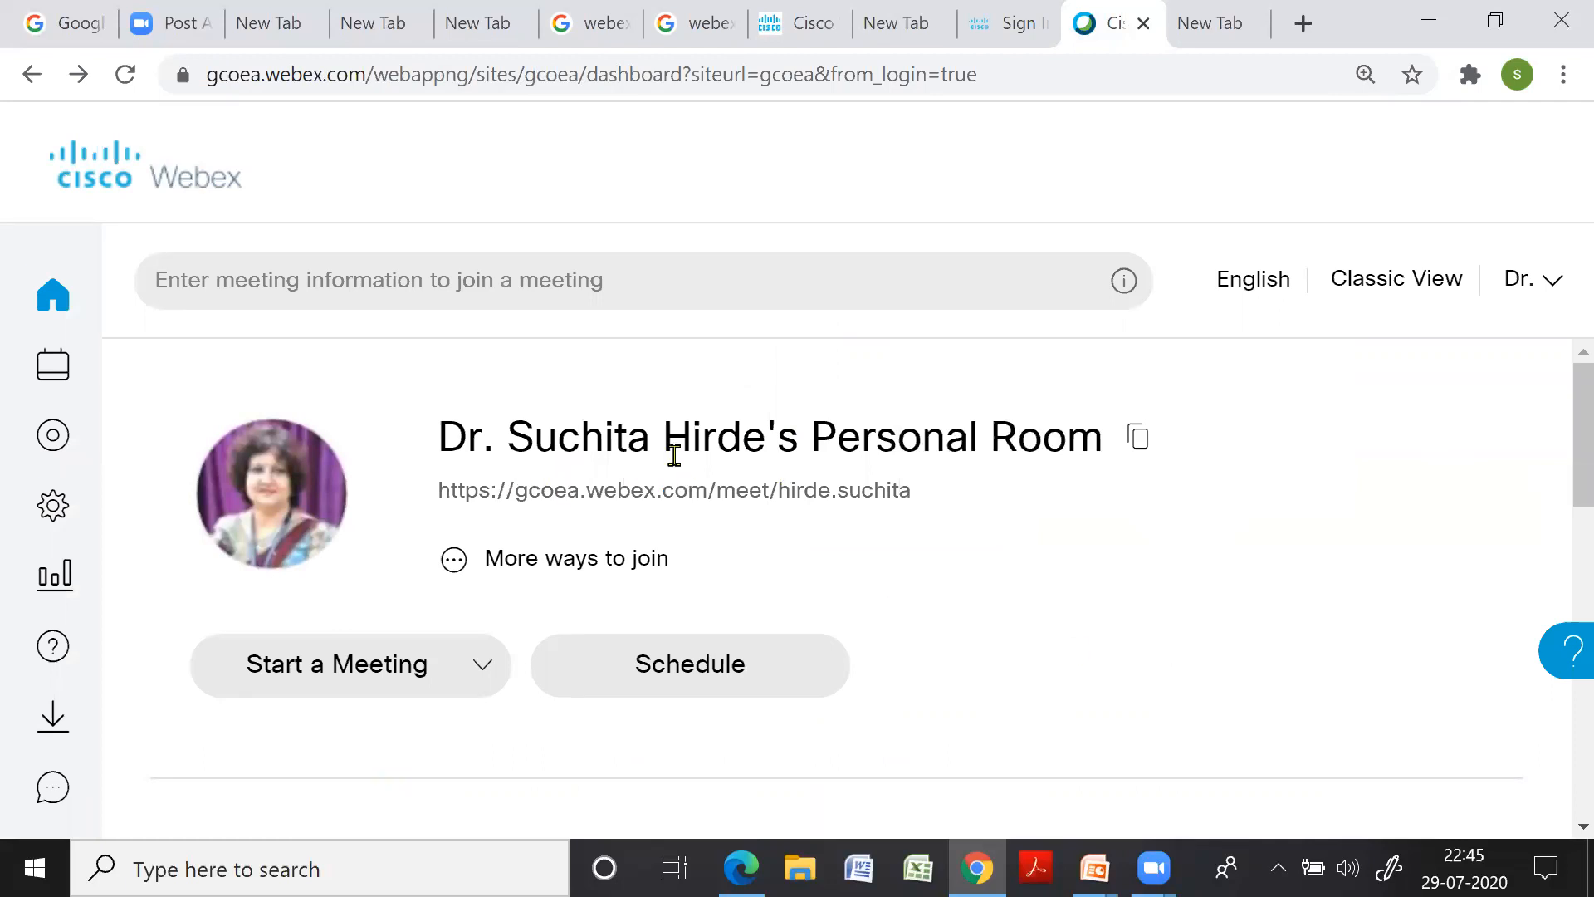
left_click(858, 486)
left_click(883, 534)
scroll(1171, 612, "down", 5)
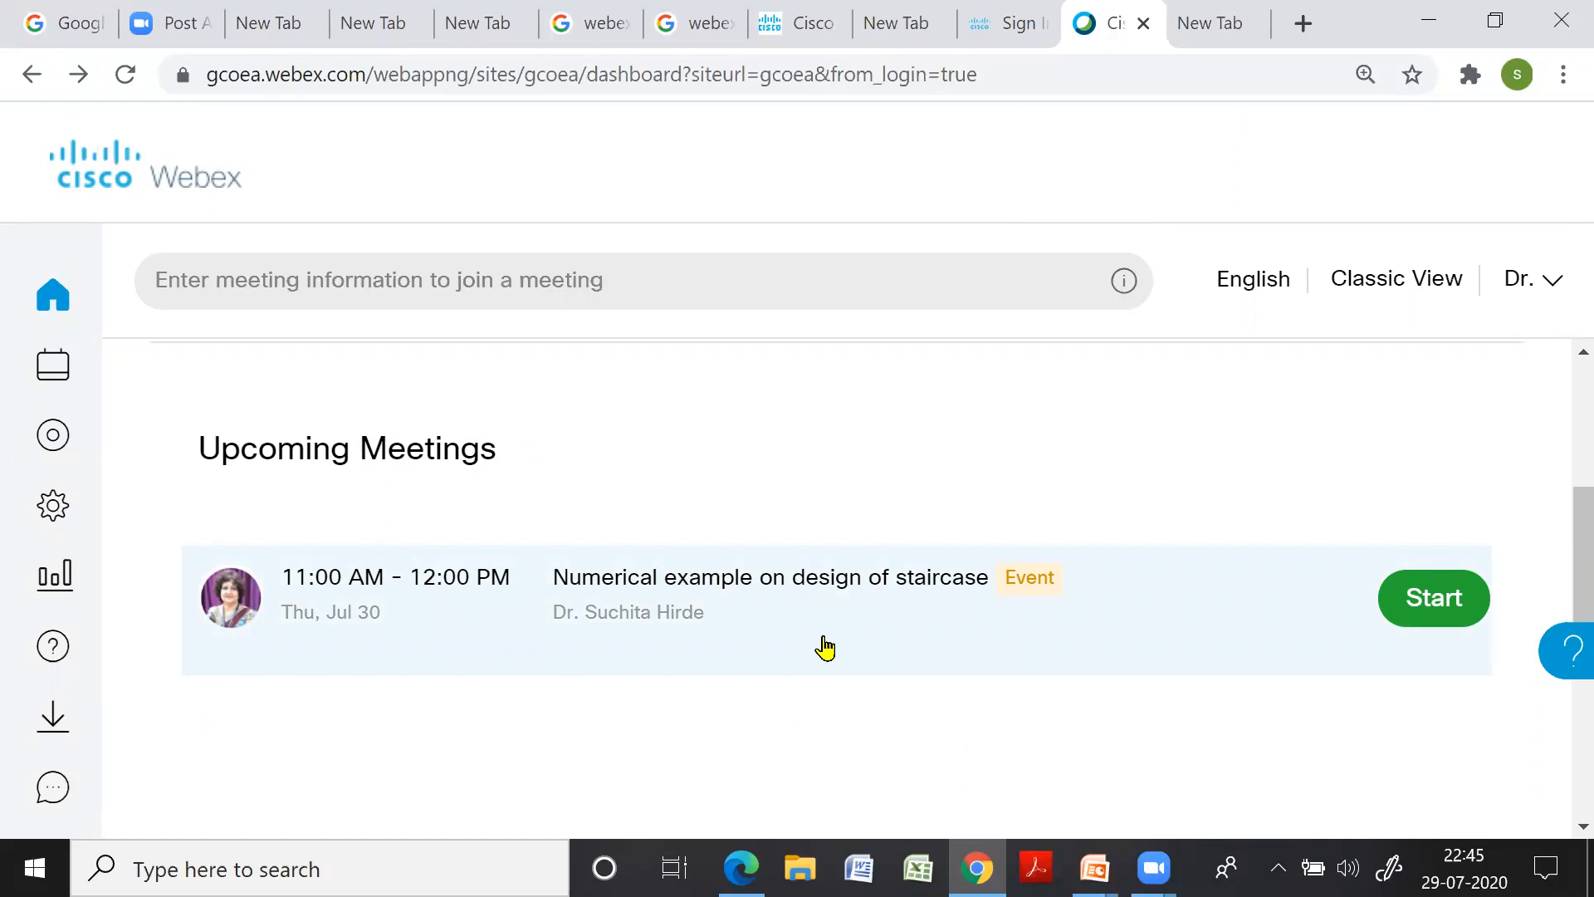
scroll(822, 652, "down", 2)
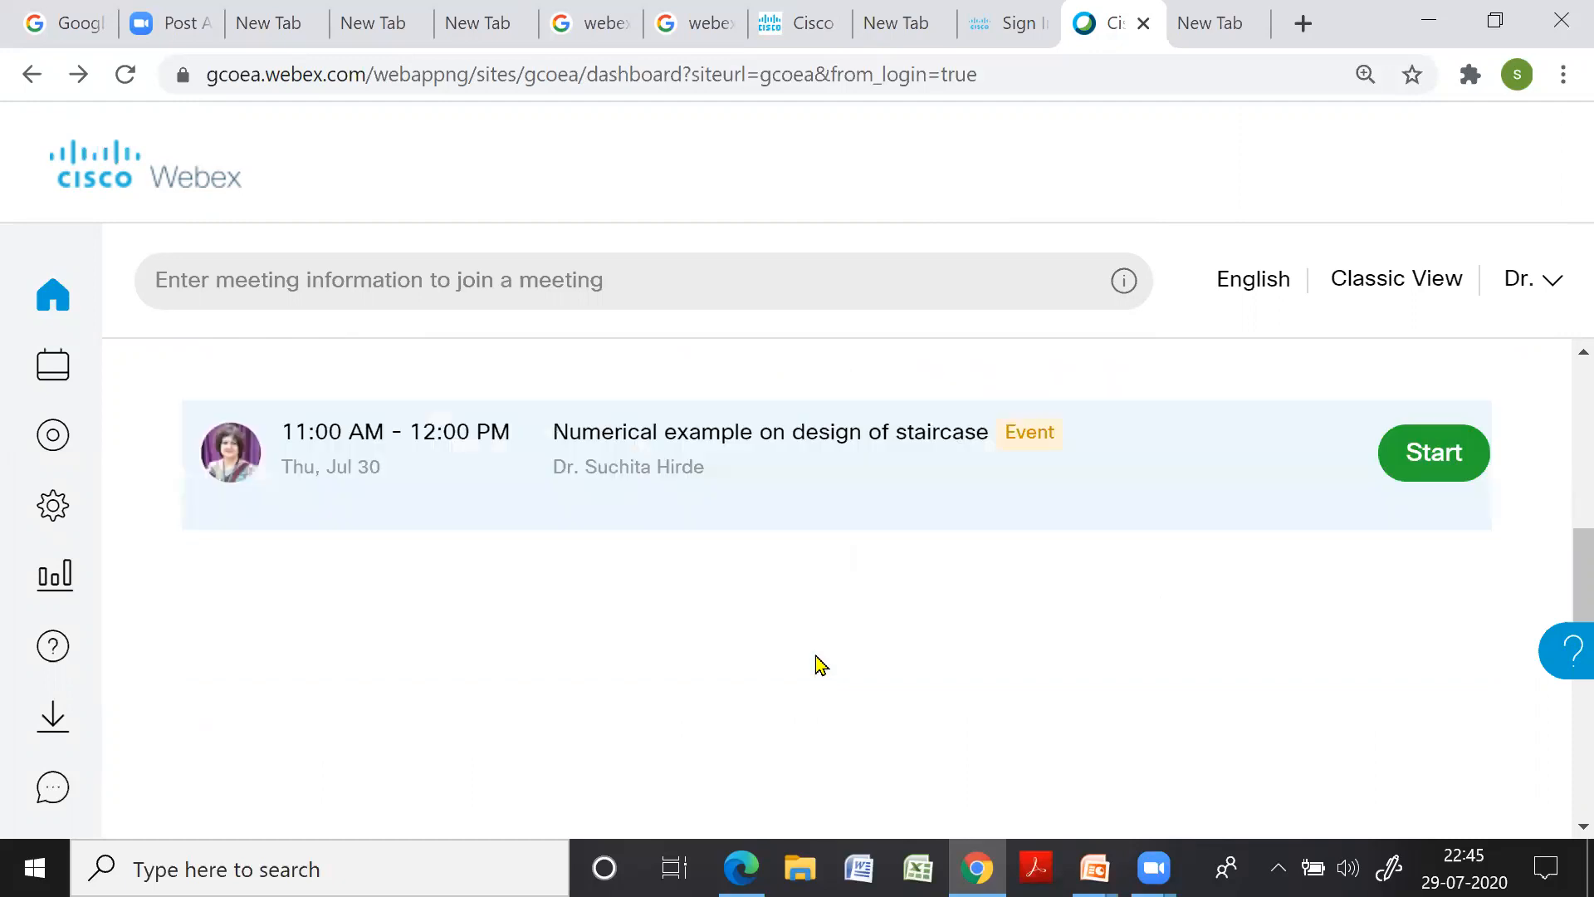
scroll(818, 660, "up", 5)
scroll(818, 661, "up", 2)
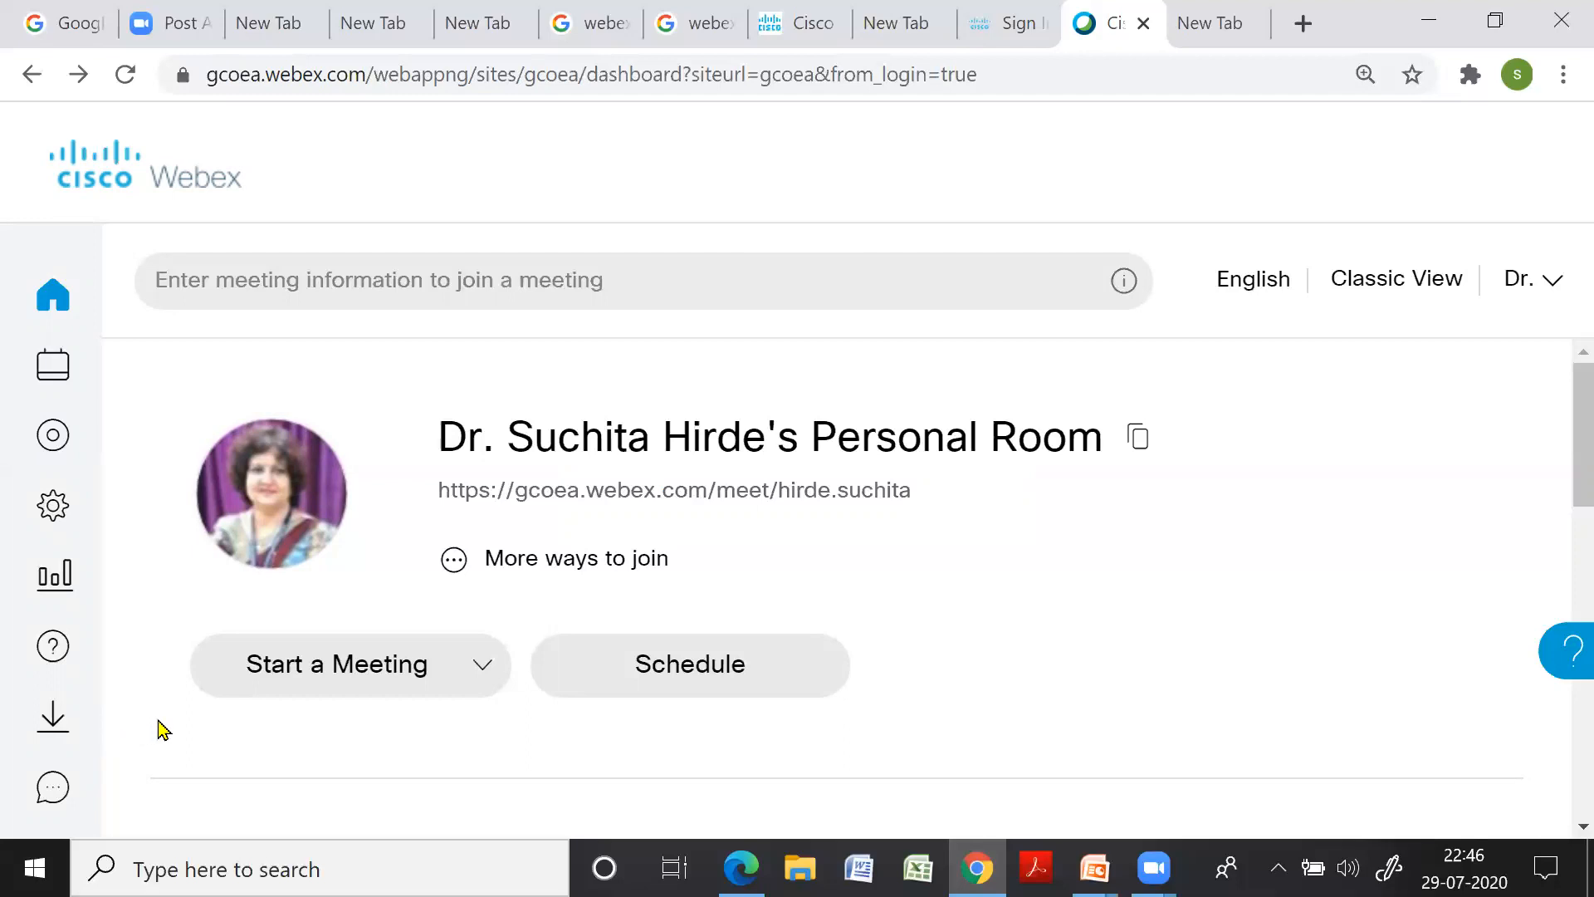
Switch to Classic View to reach the Webex Events classic site
left_click(1381, 286)
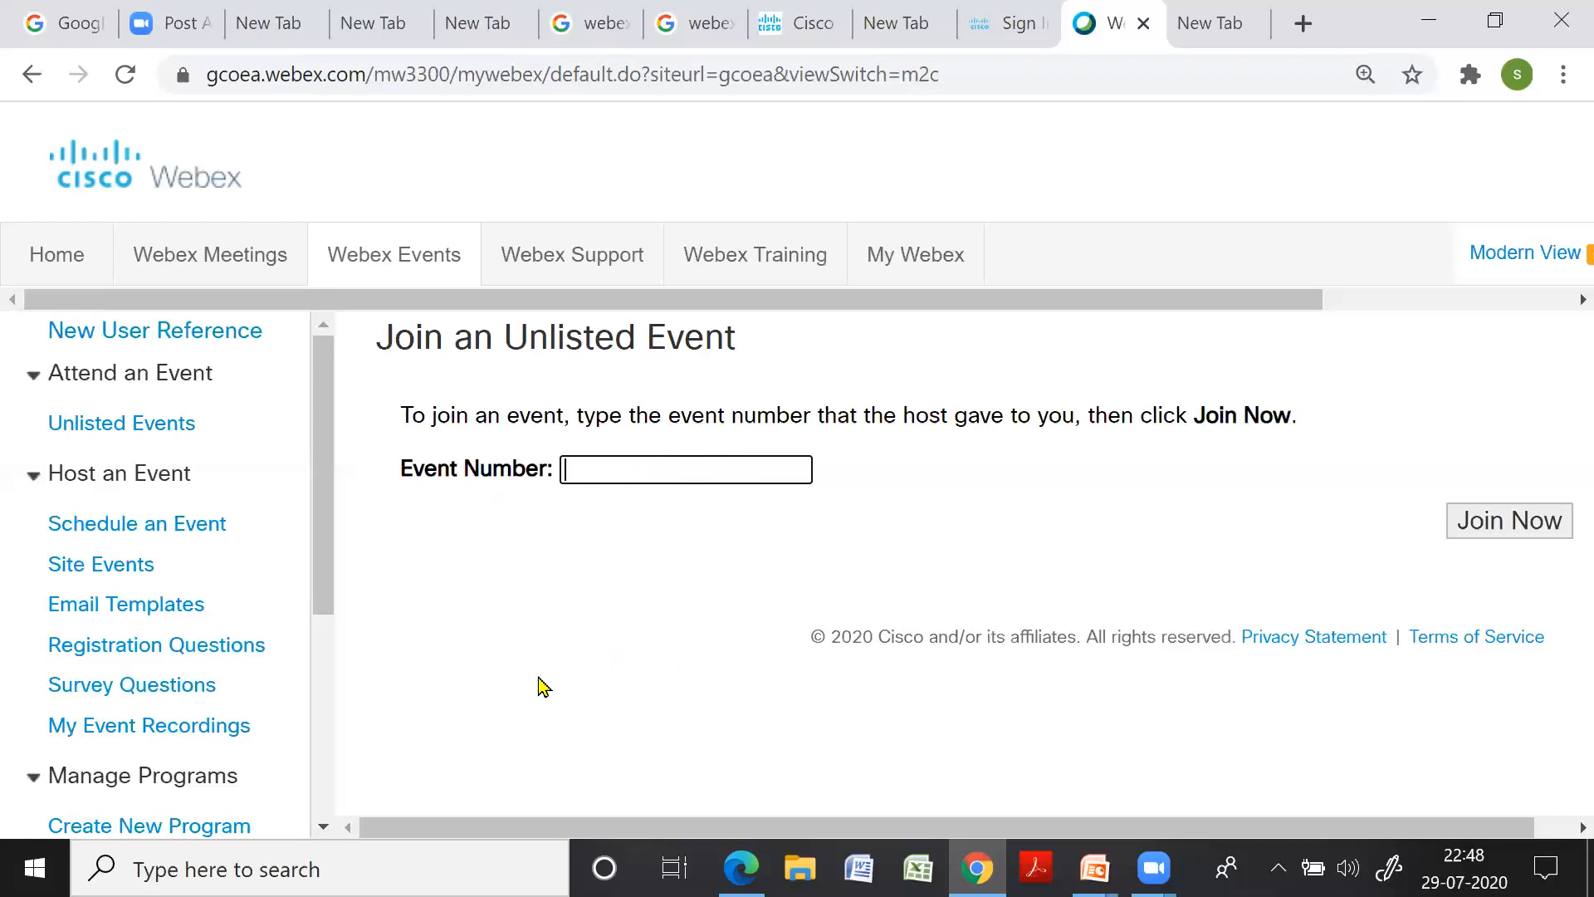
Open Schedule an Event under Host an Event and look over the form
left_click(155, 531)
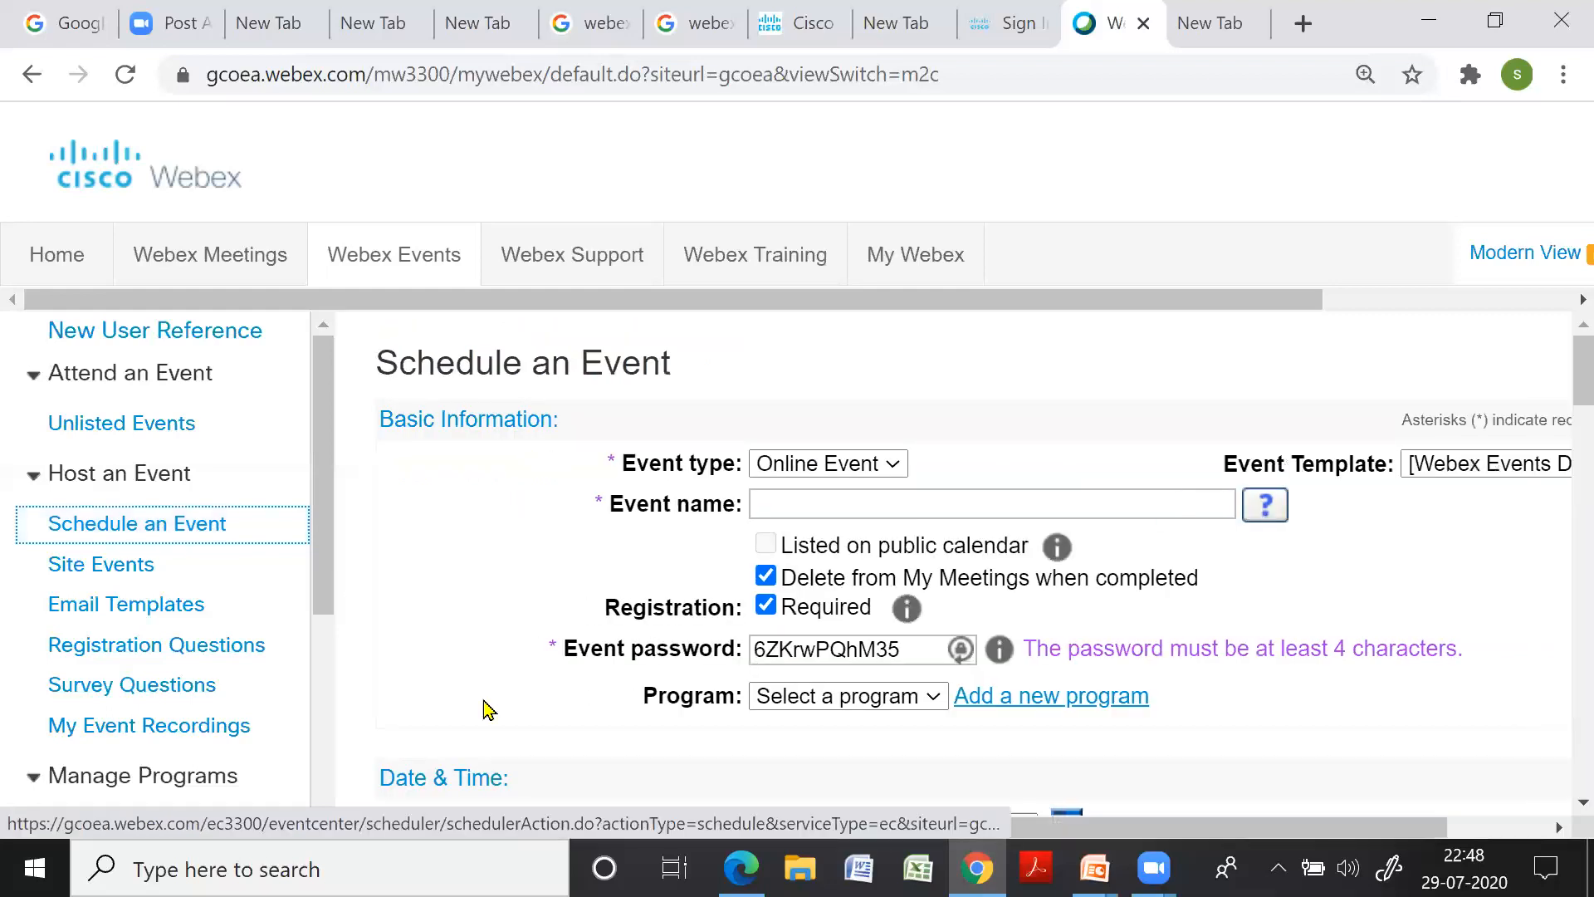
scroll(573, 567, "down", 2)
scroll(573, 569, "up", 2)
Name the event 'Design of staircase' and untick 'Delete from My Meetings when completed'
left_click(785, 506)
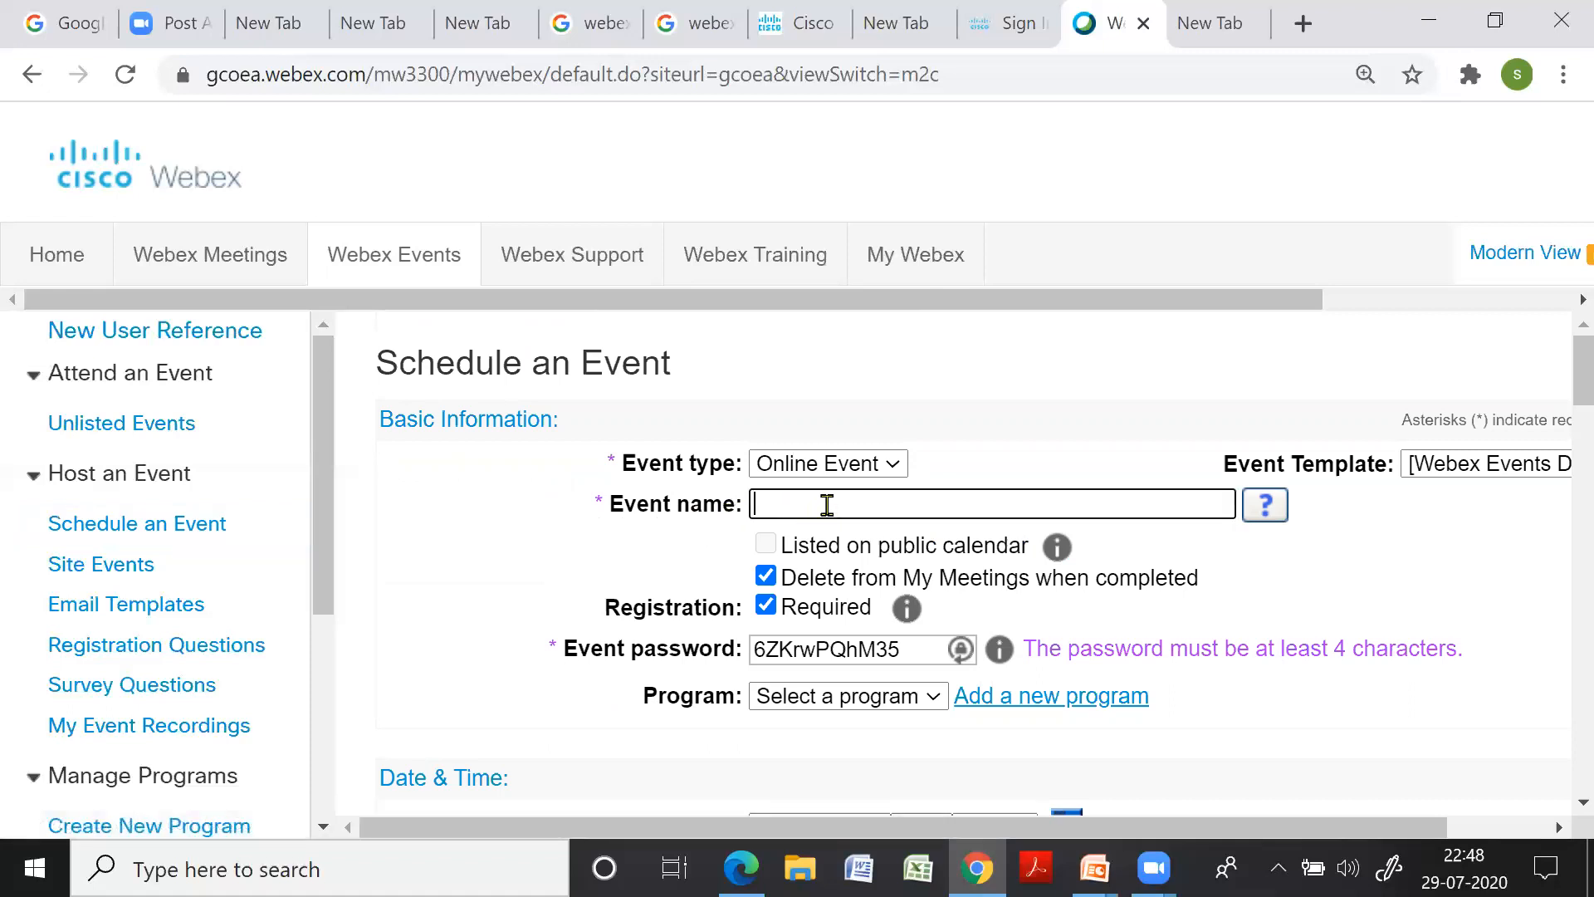
type("Design of staircase")
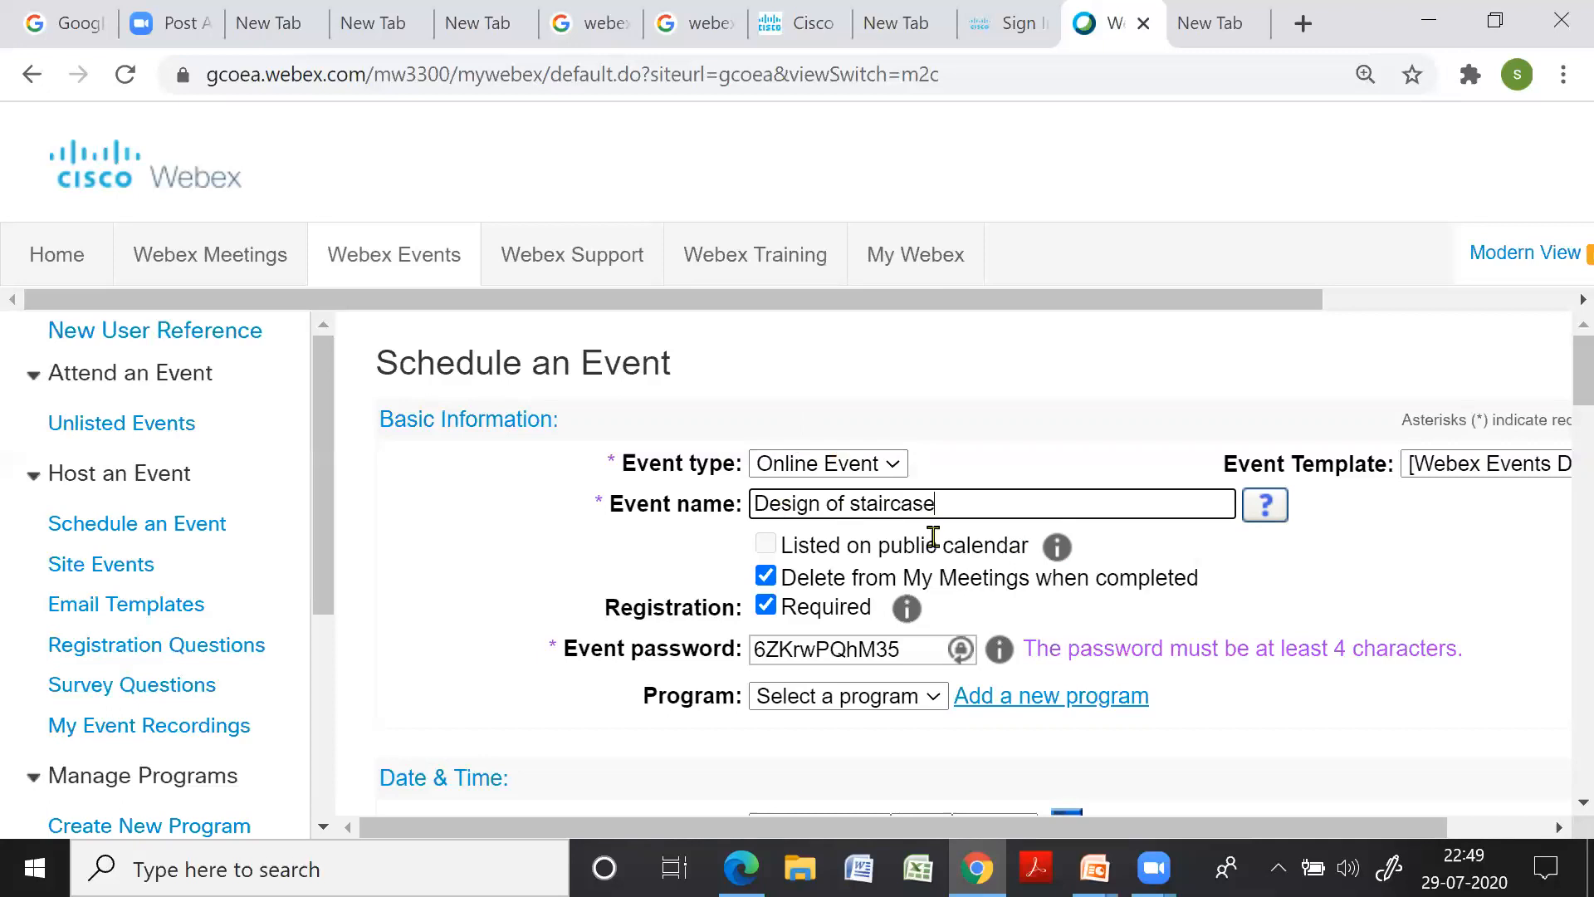
left_click(766, 578)
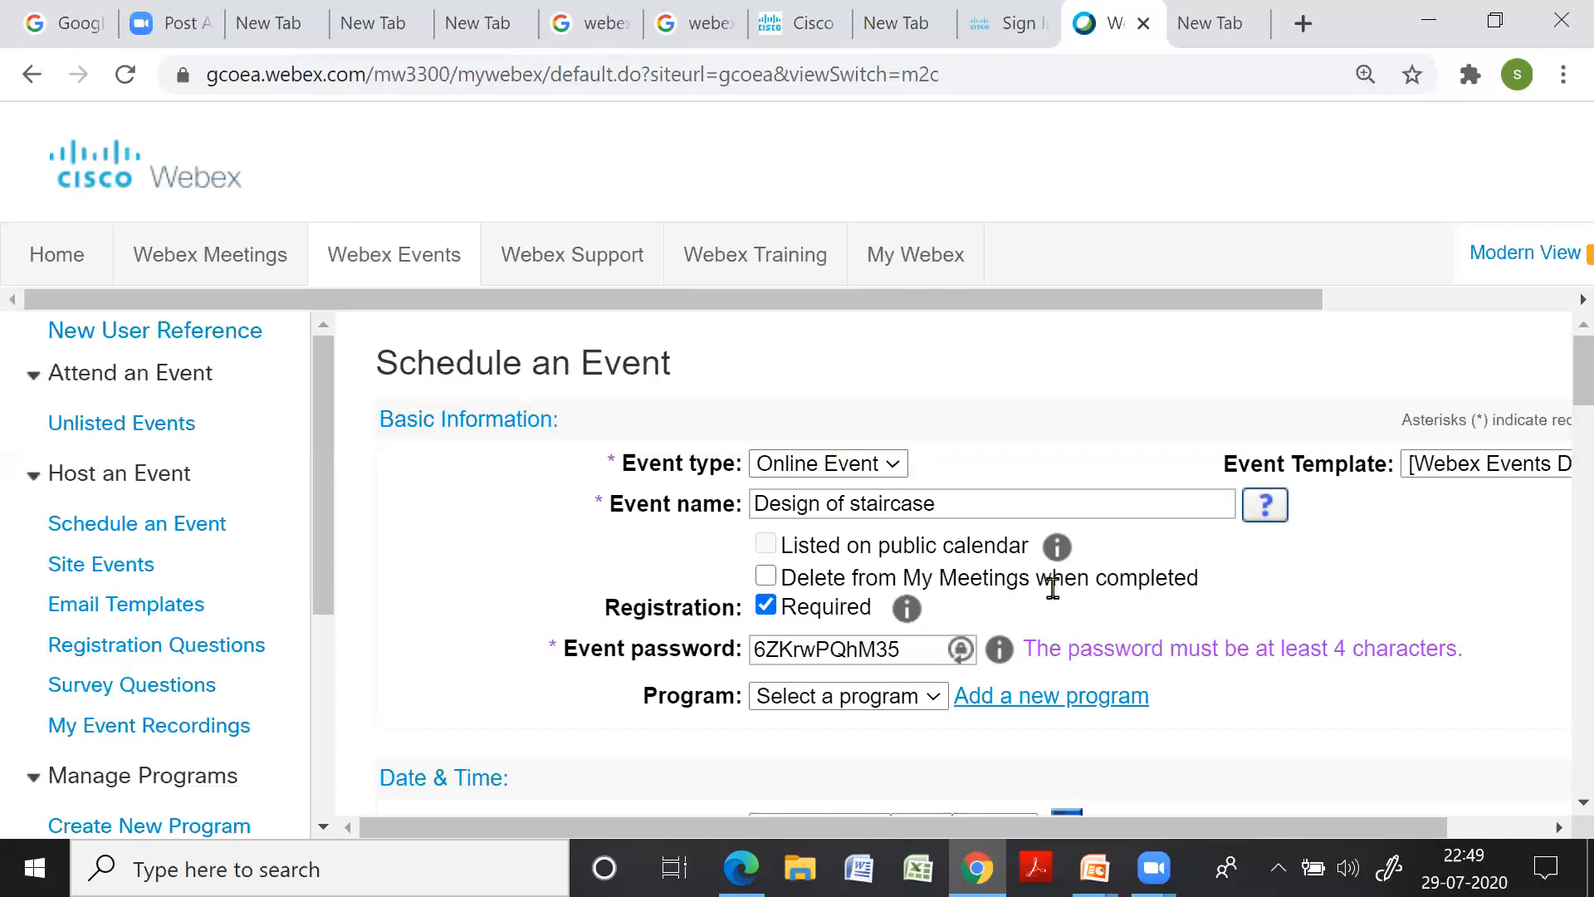
scroll(1212, 604, "down", 2)
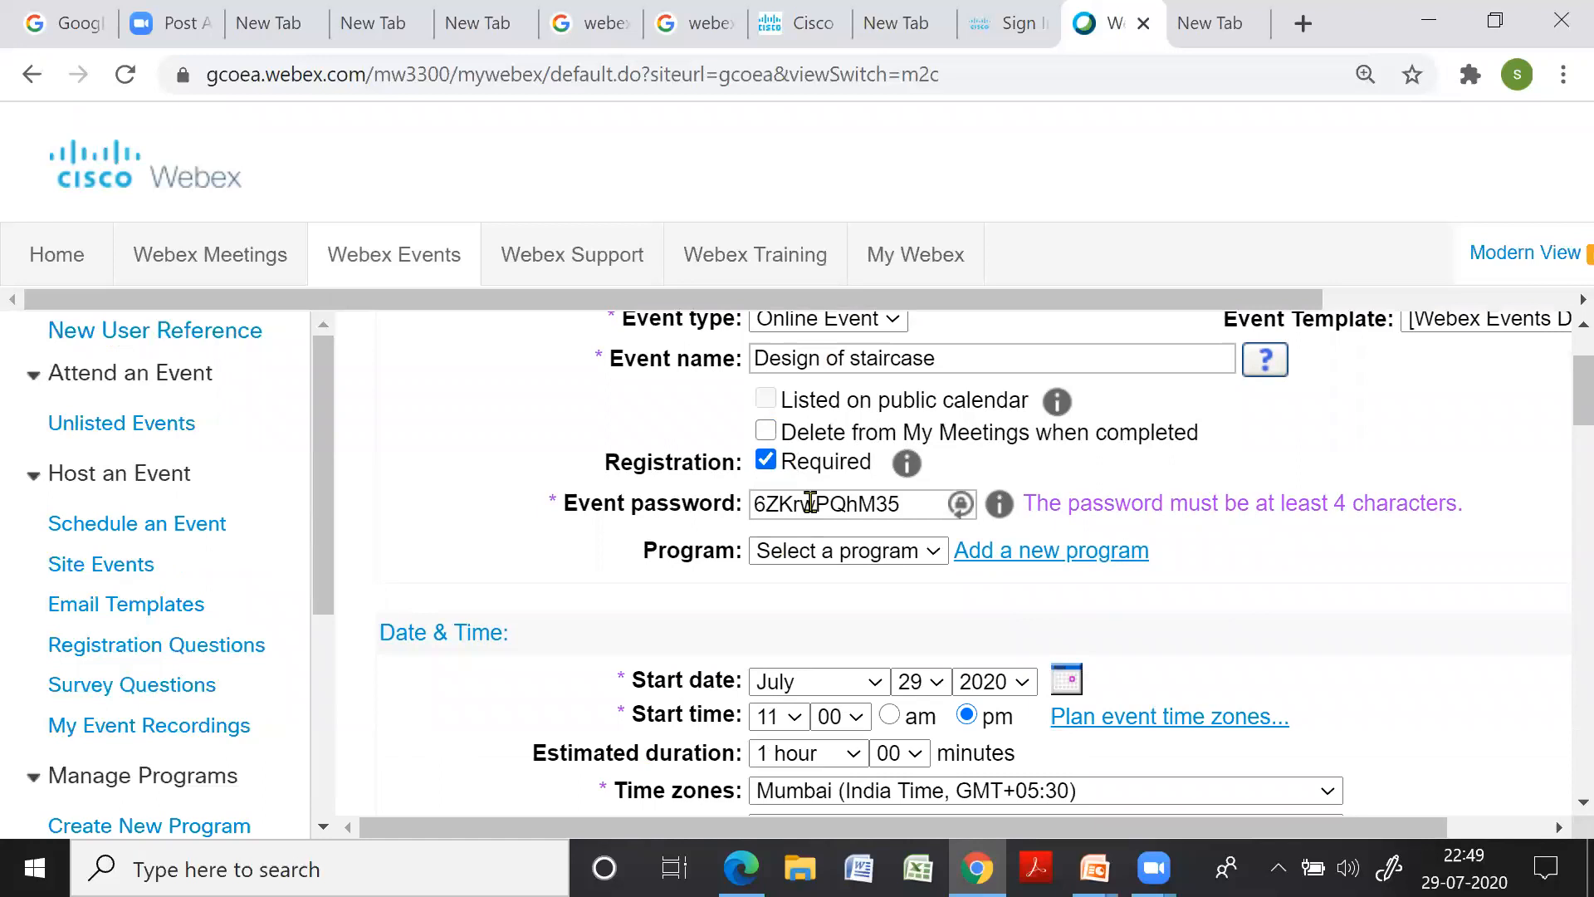
Replace the generated event password with a new four-character password
left_click(908, 506)
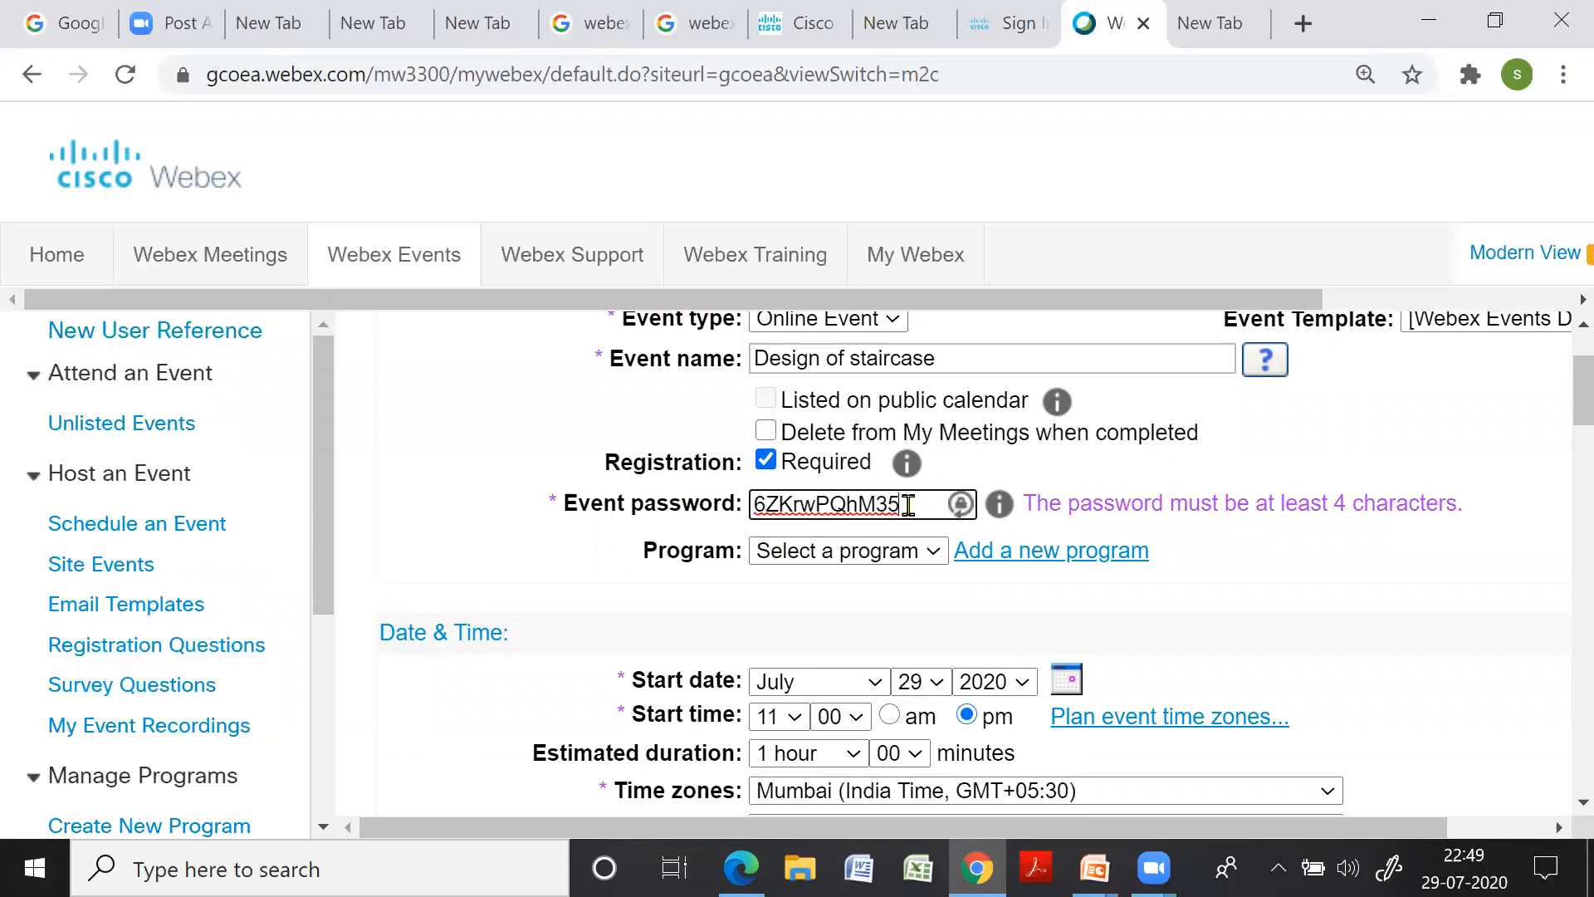
left_click_drag(908, 506, 750, 503)
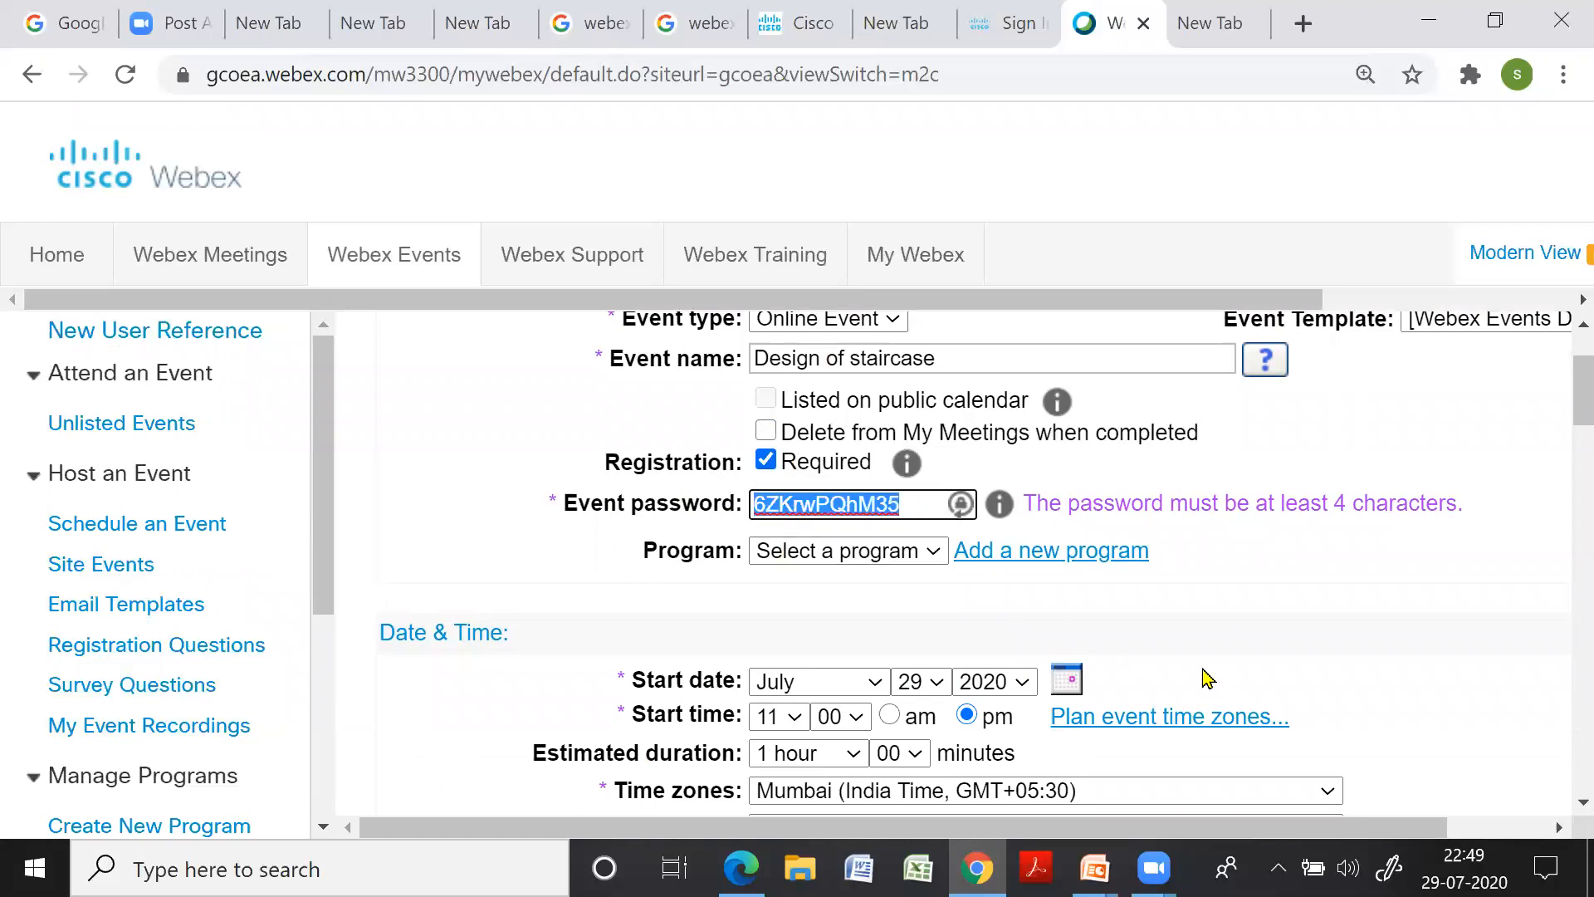
type("1234")
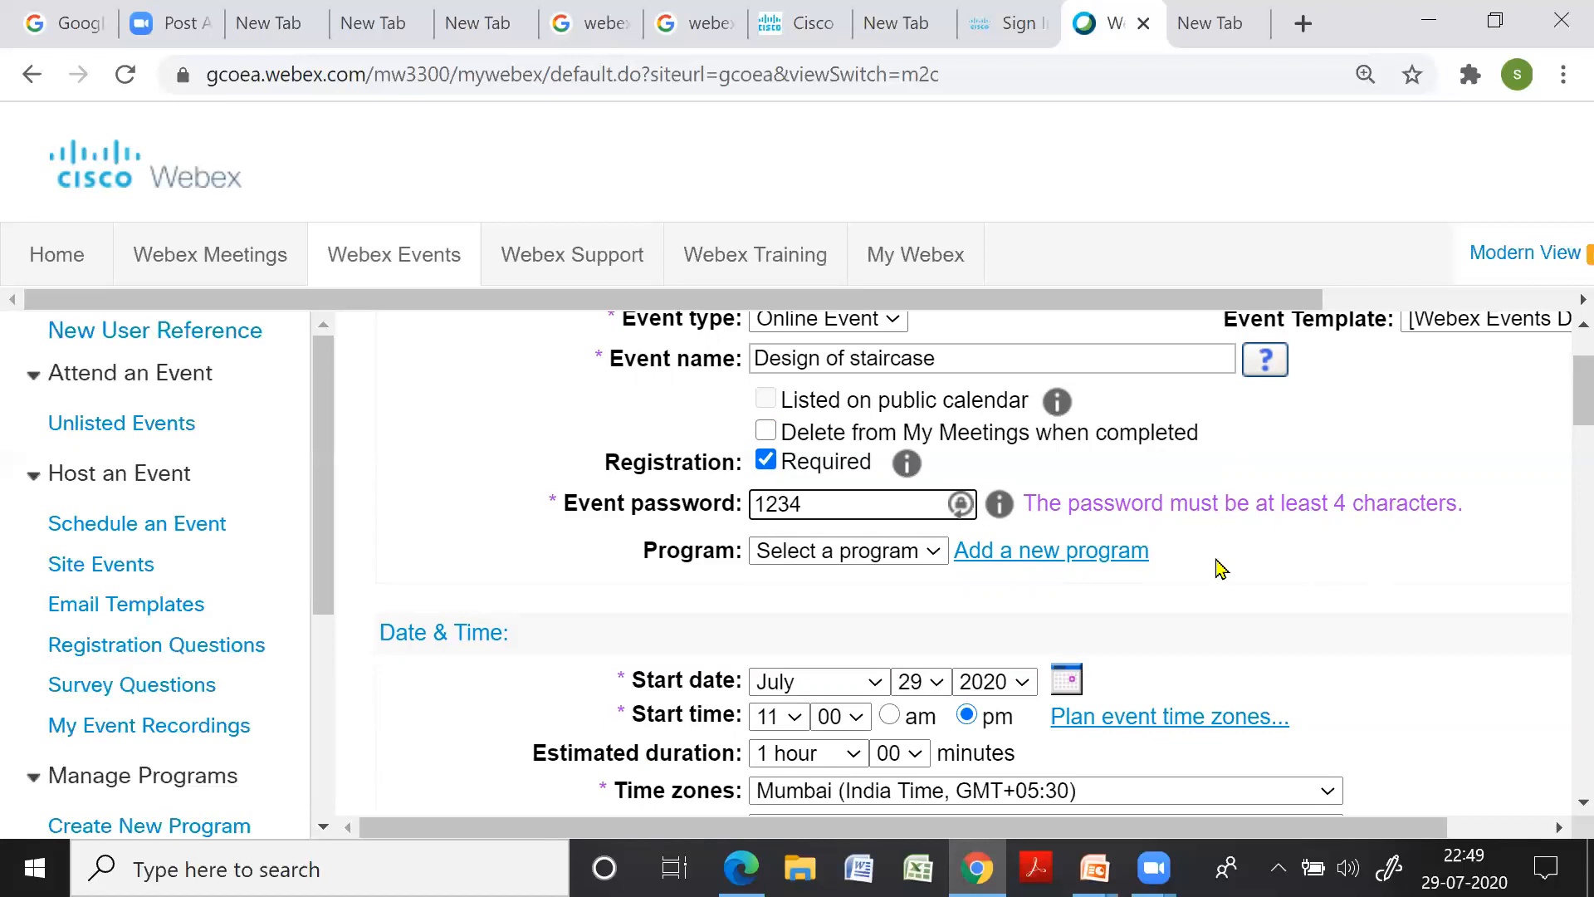
Set the start date to July 30, 2020 and the start time to 11:00 am
scroll(1199, 569, "down", 2)
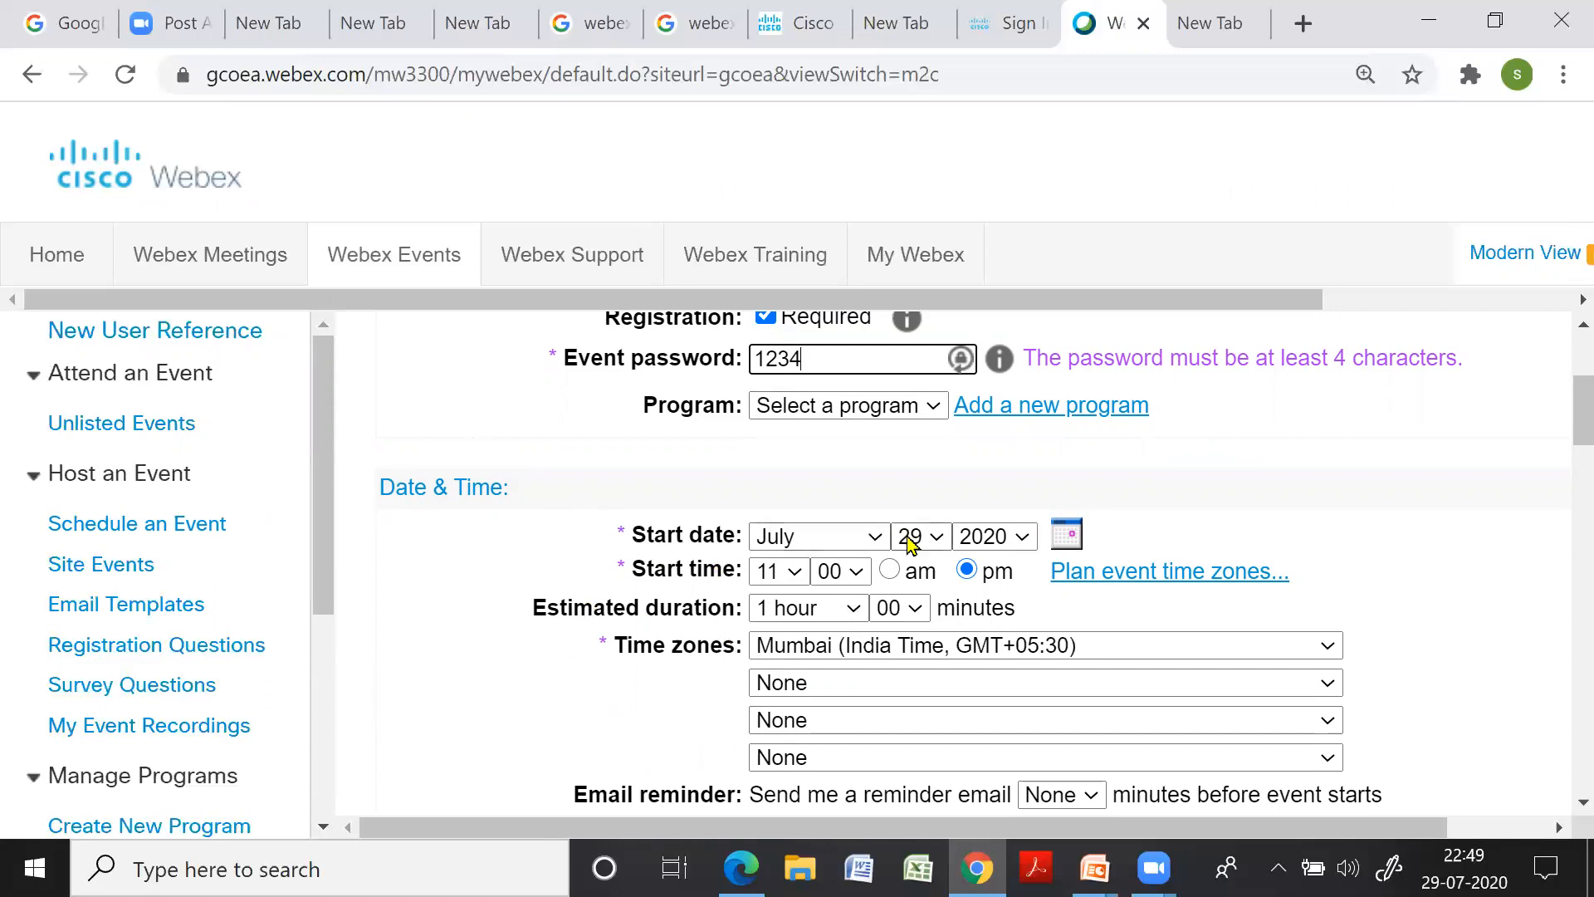
left_click(939, 538)
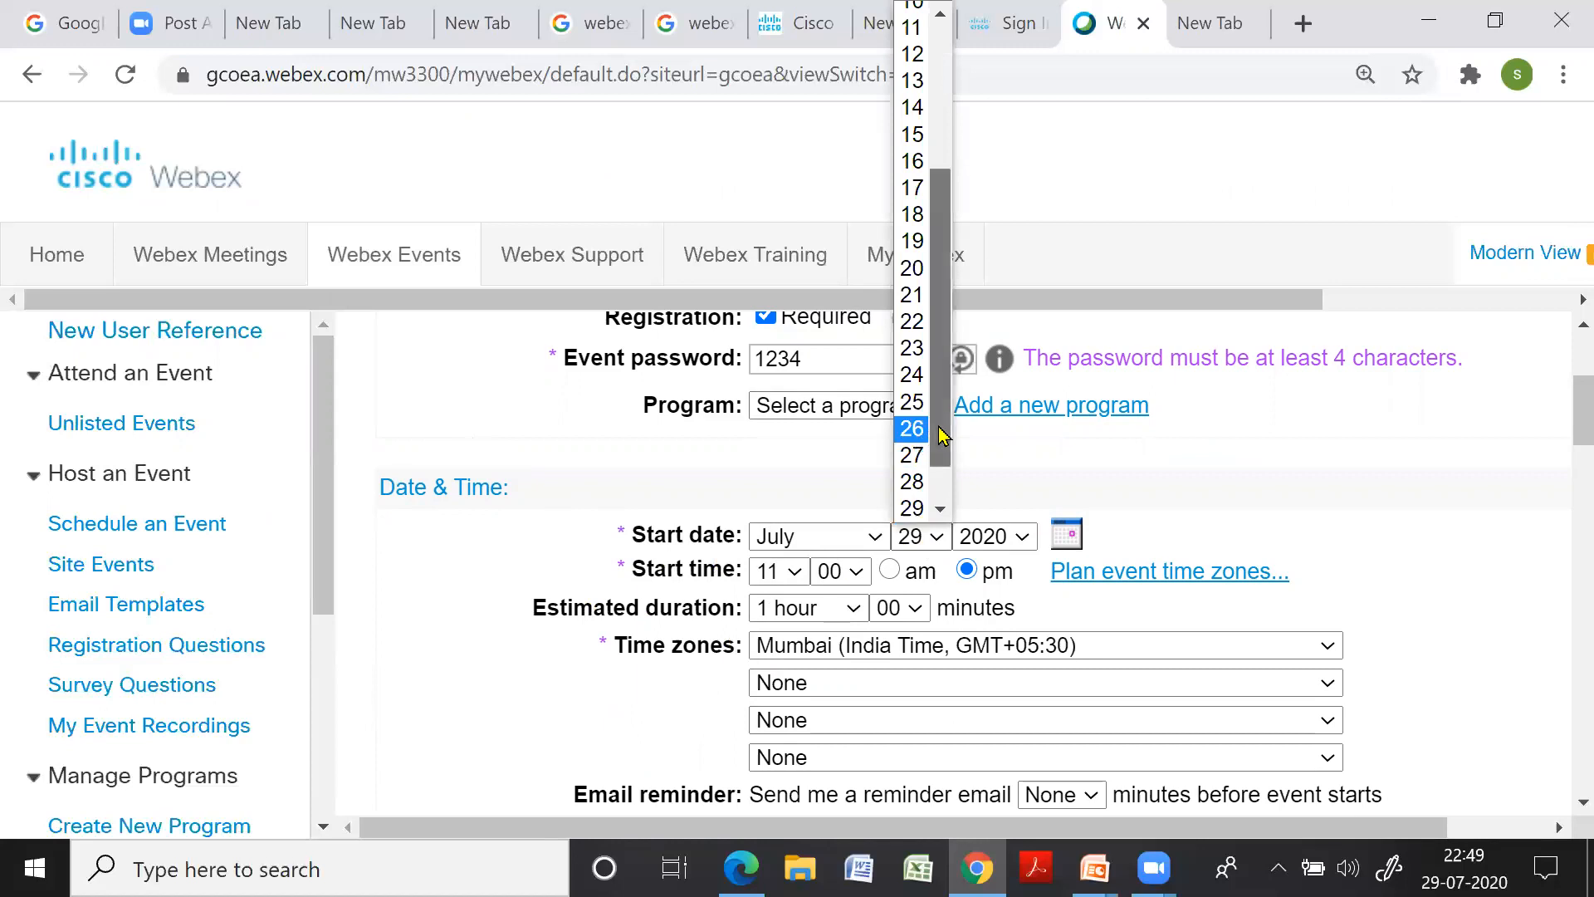
scroll(930, 440, "down", 1)
left_click(926, 483)
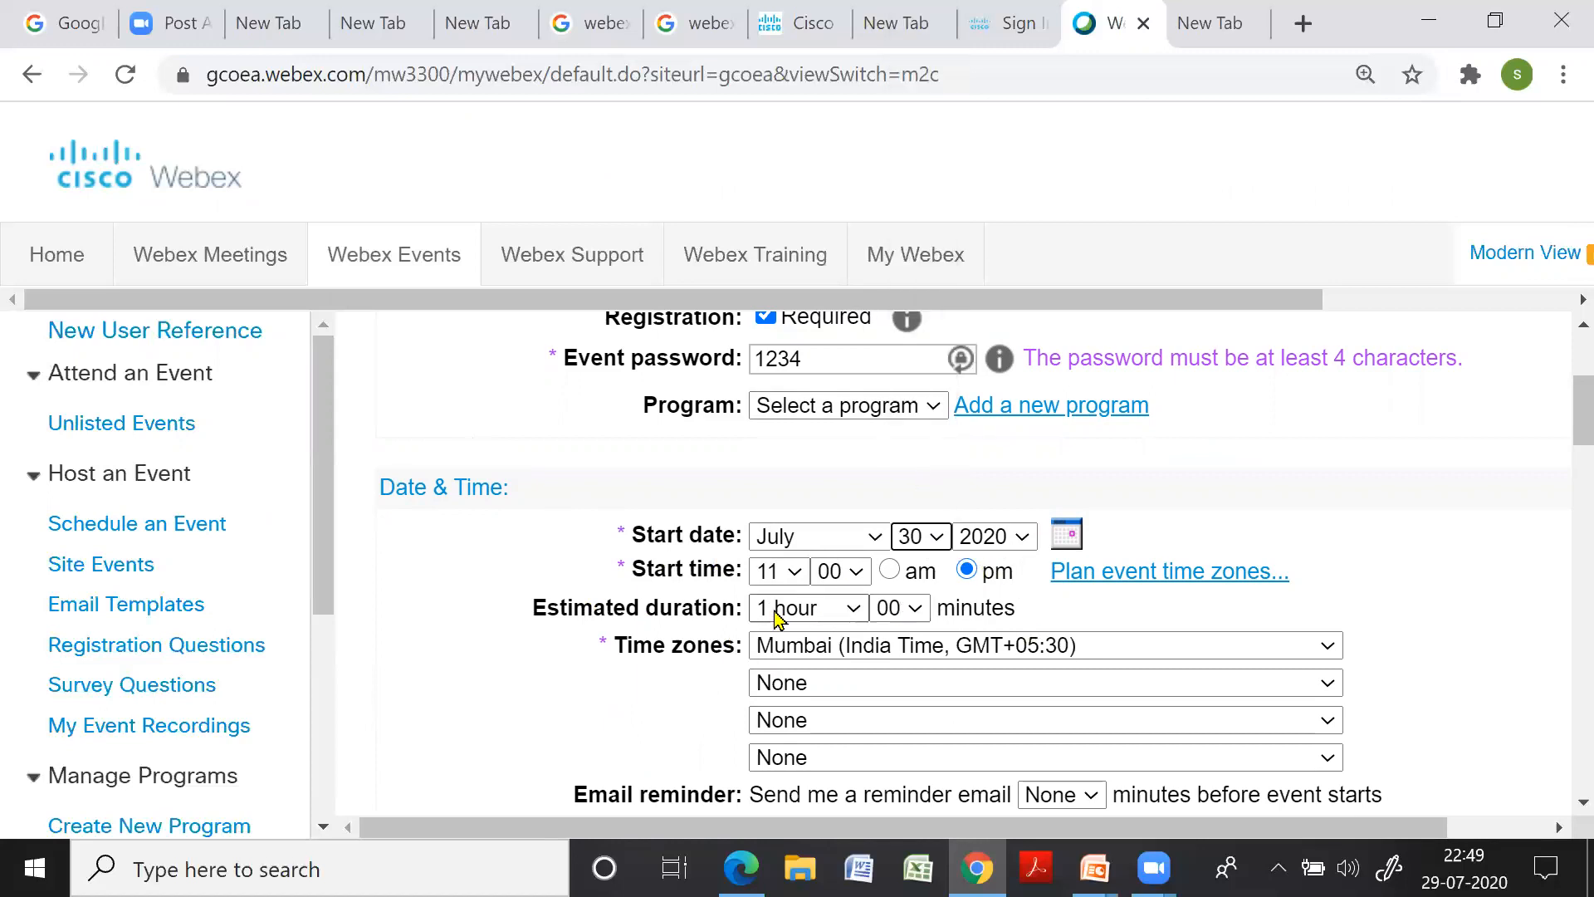
left_click(889, 574)
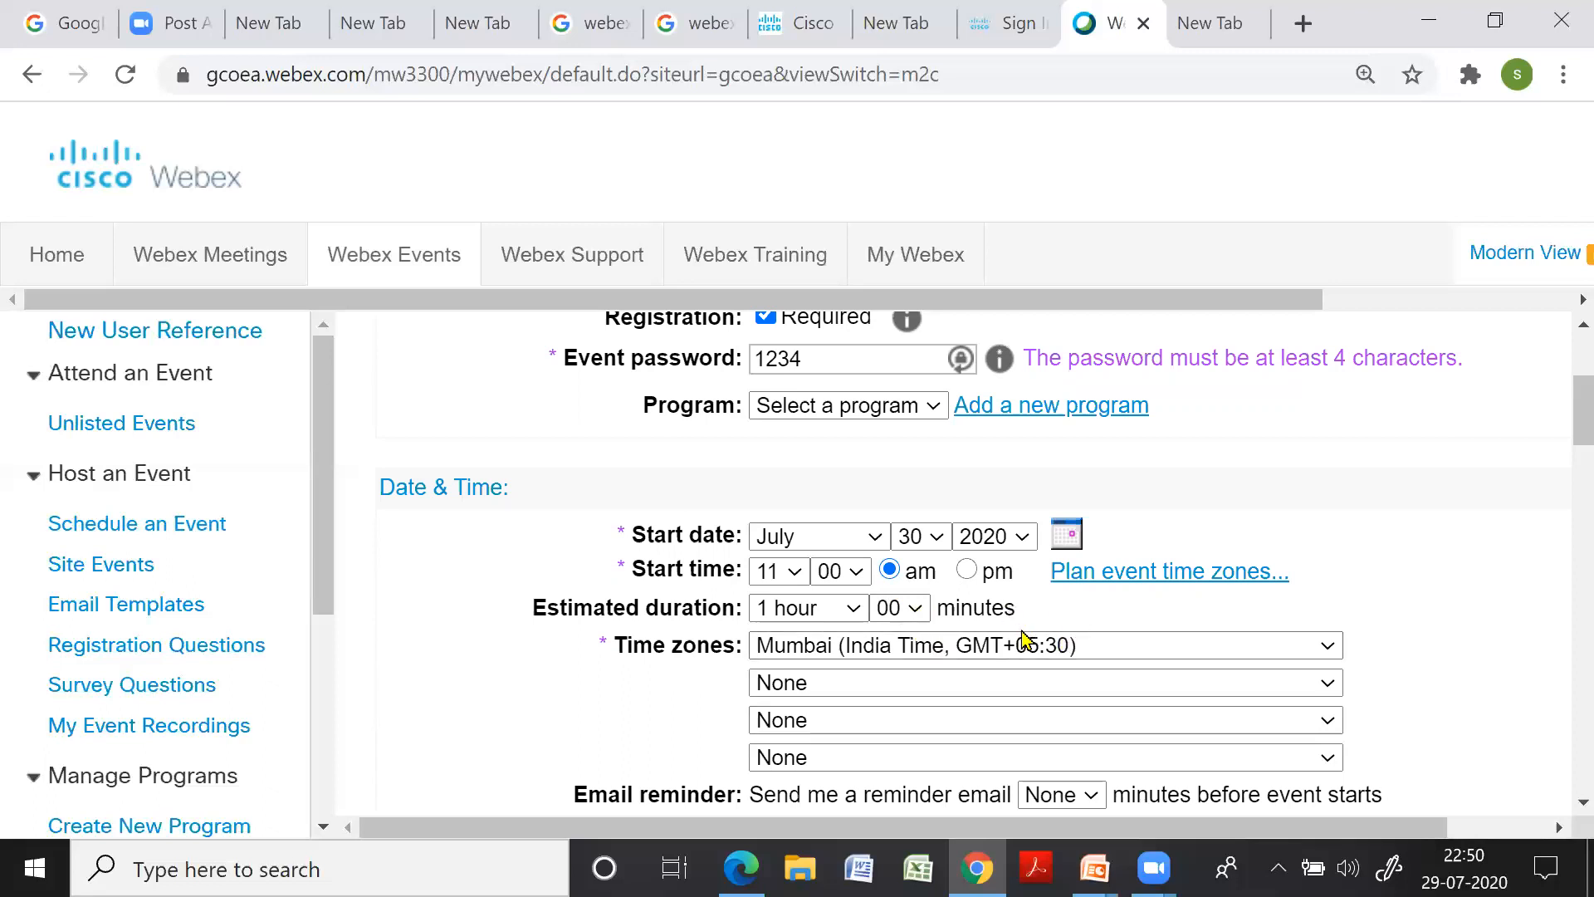
scroll(872, 633, "down", 2)
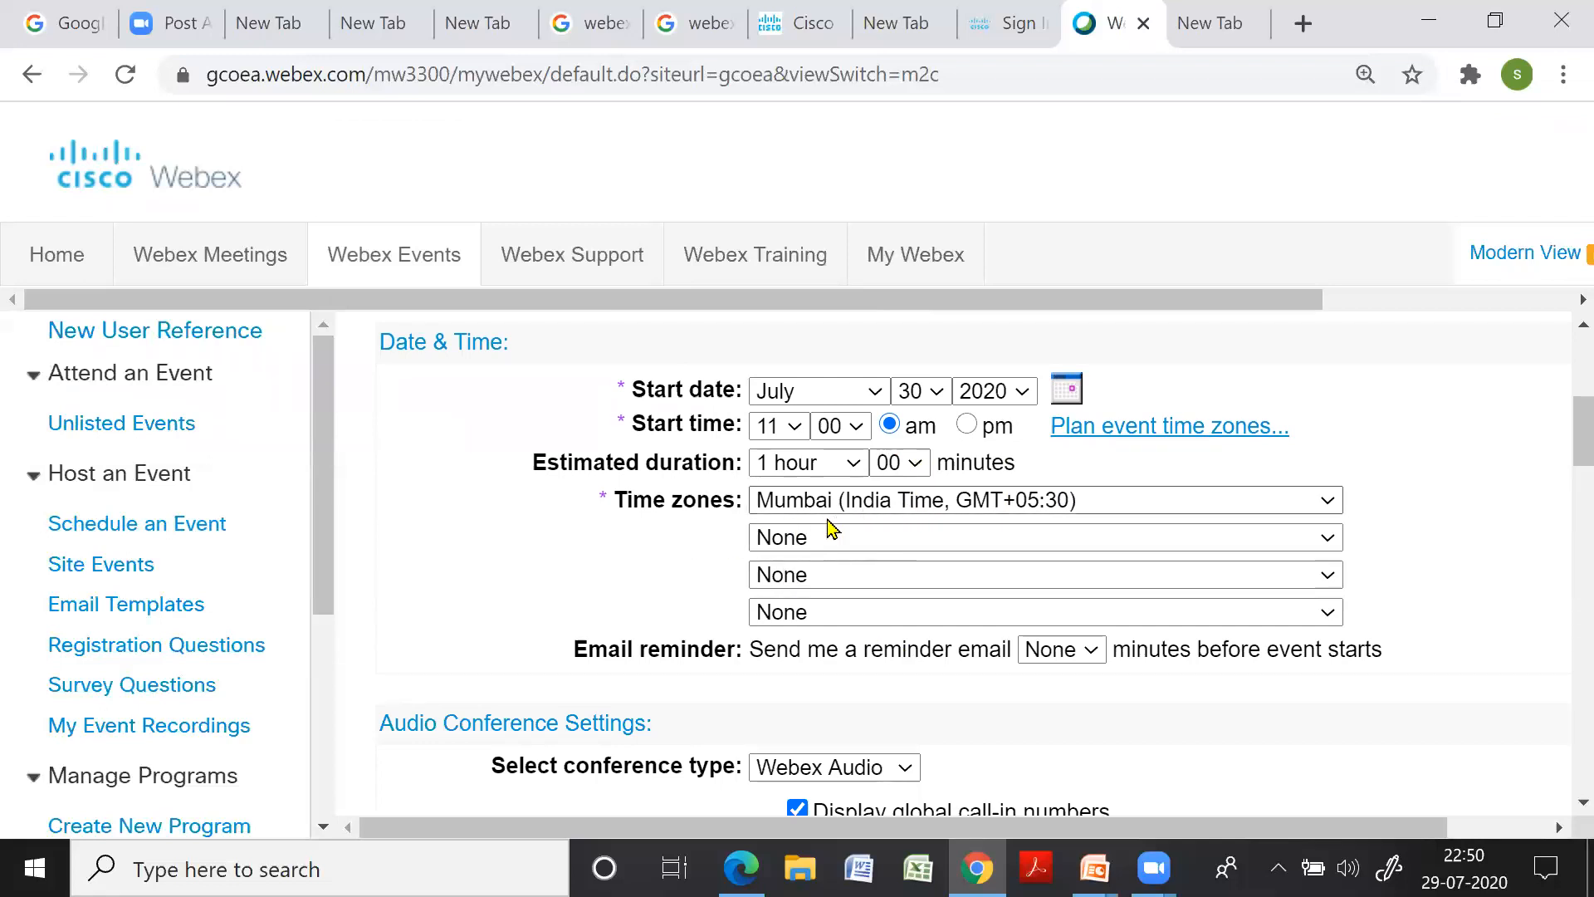
scroll(866, 525, "down", 2)
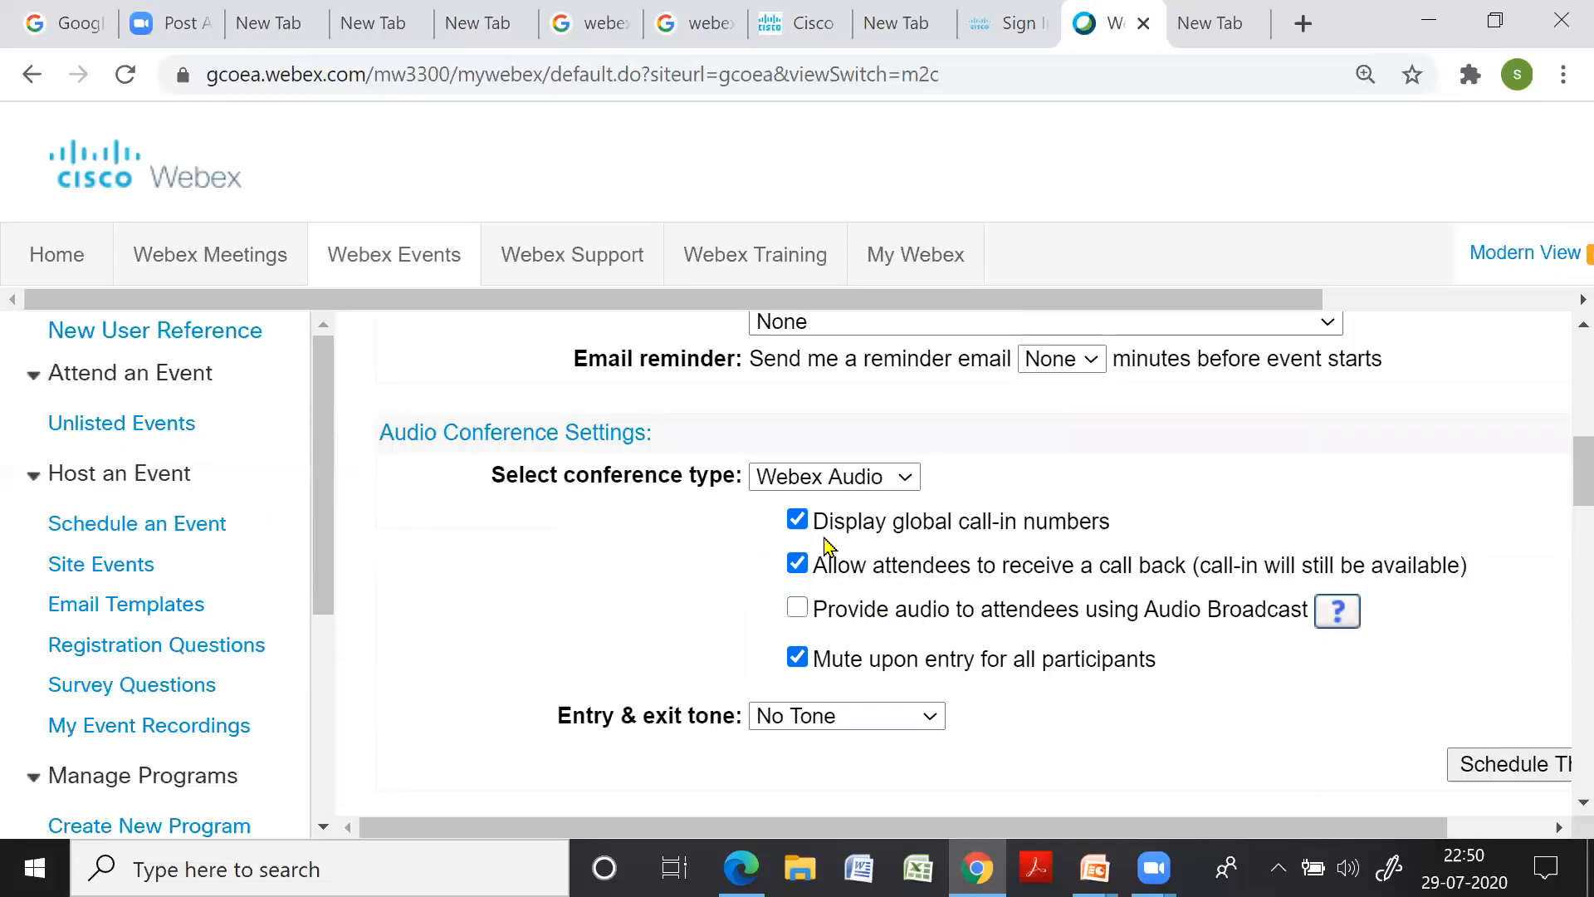
Untick 'Display global call-in numbers' and 'Allow attendees to receive a call back' under Webex Audio
left_click(799, 521)
left_click(799, 565)
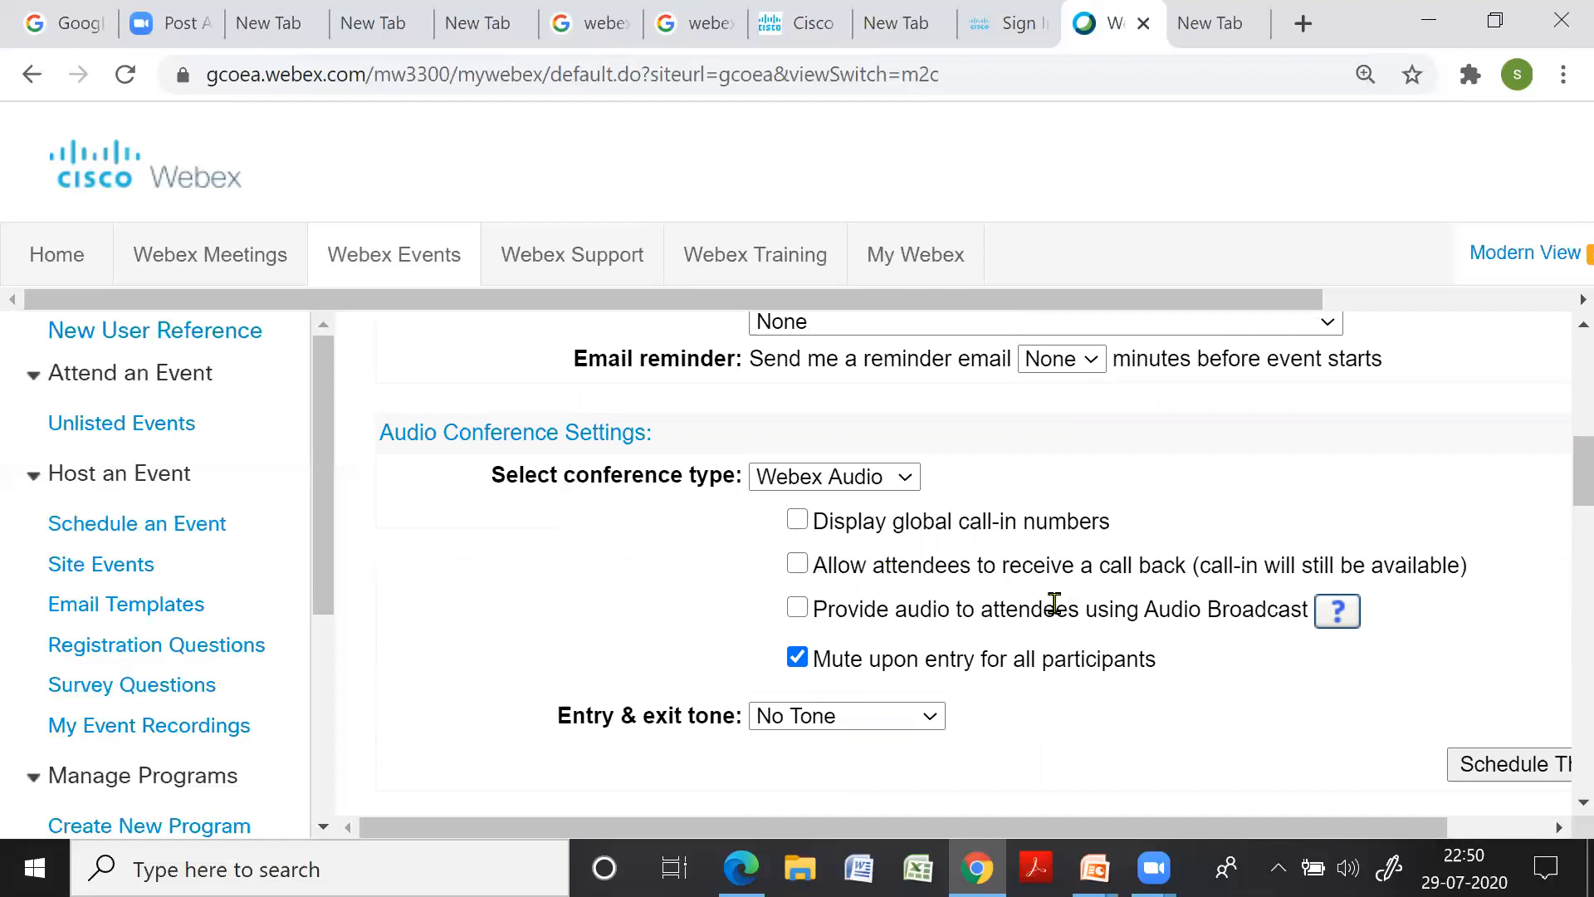
scroll(1054, 606, "down", 2)
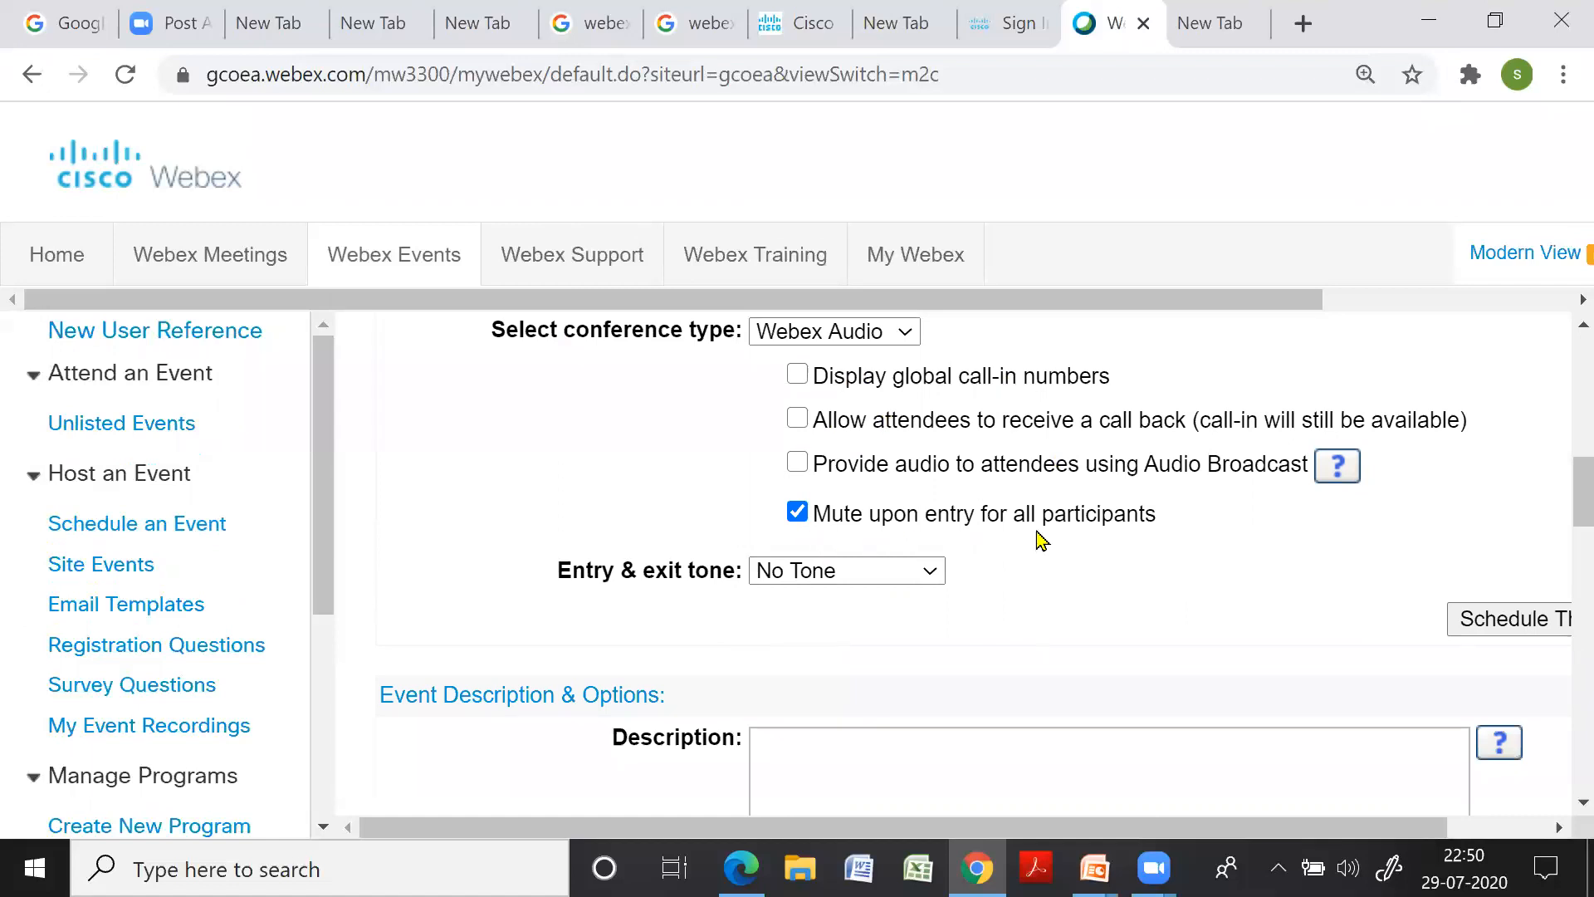
scroll(1021, 610, "down", 2)
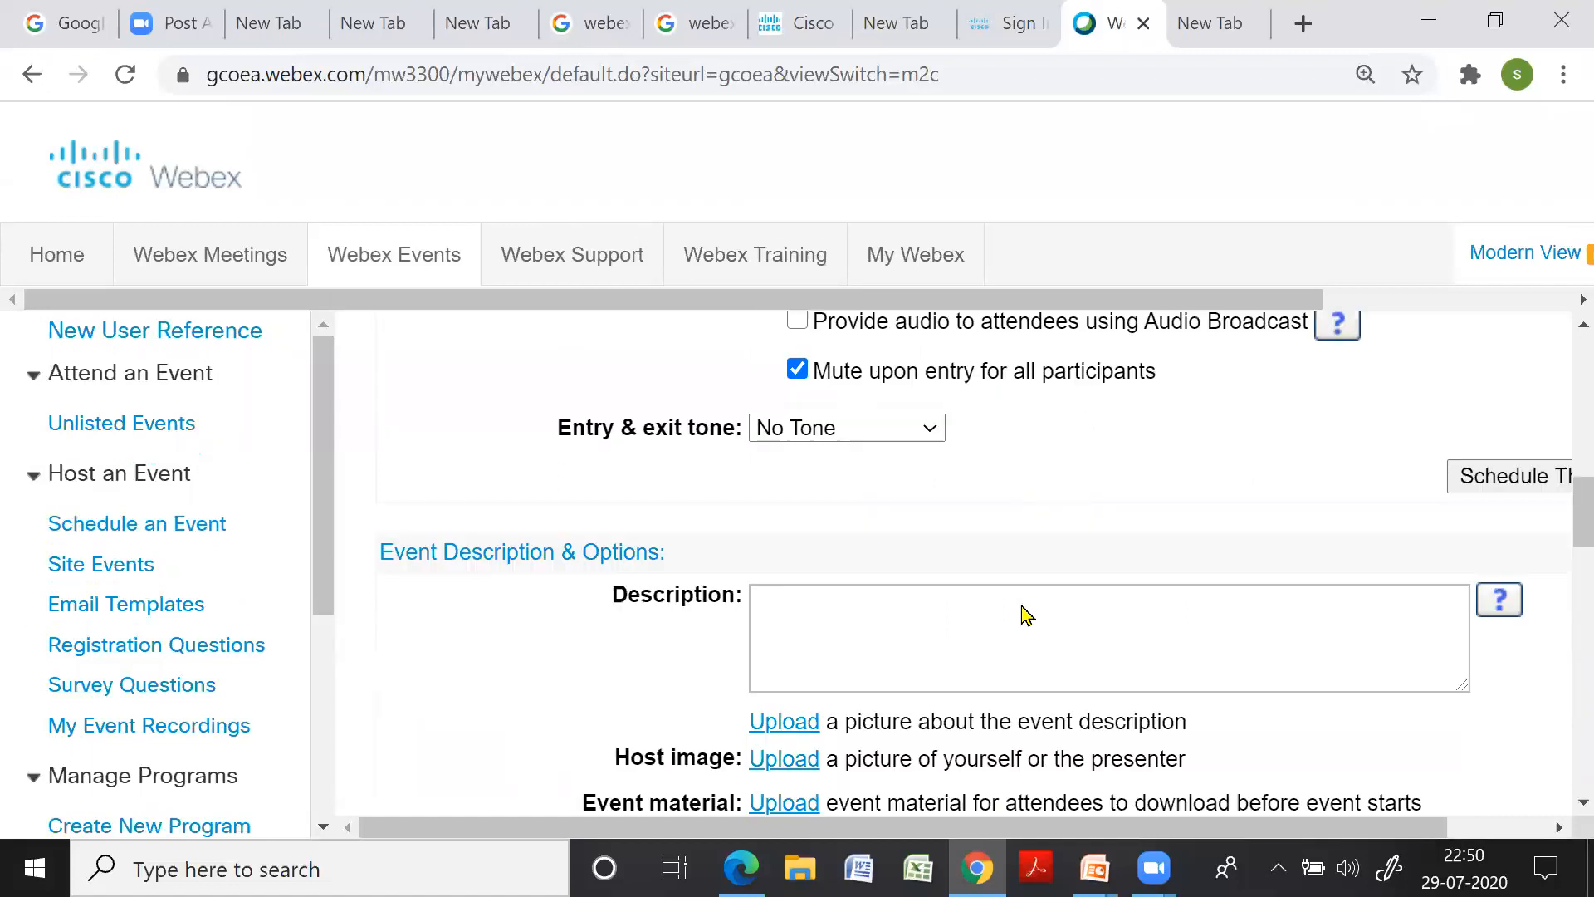
Enter the description 'In this lecture we will solve numerical example on staircase'
left_click(842, 471)
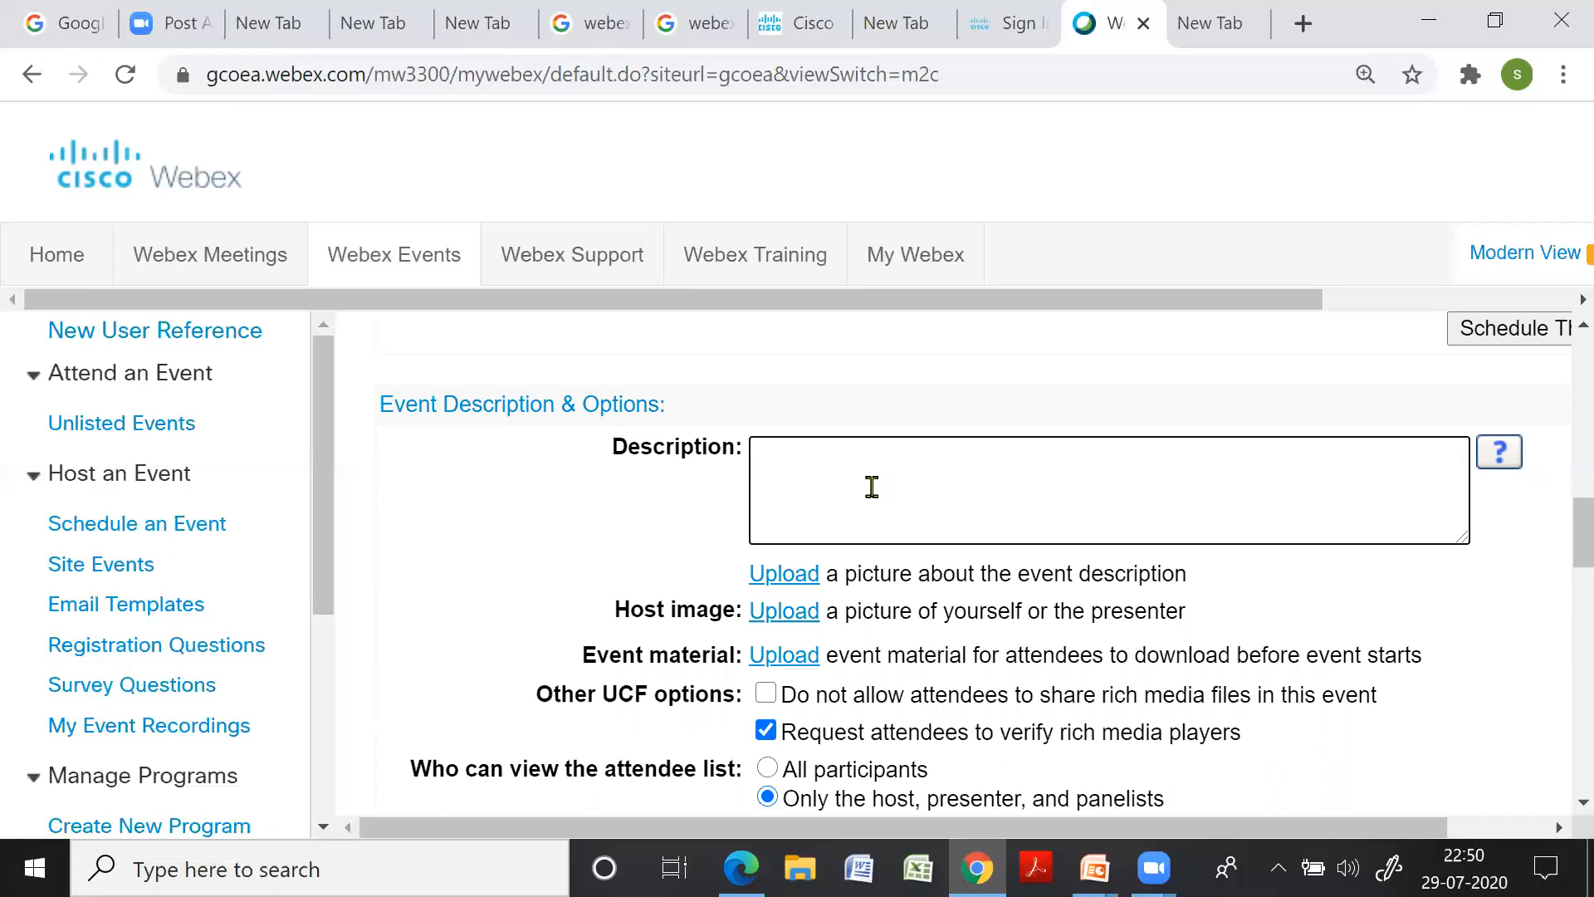
type("In this lecture we will solv")
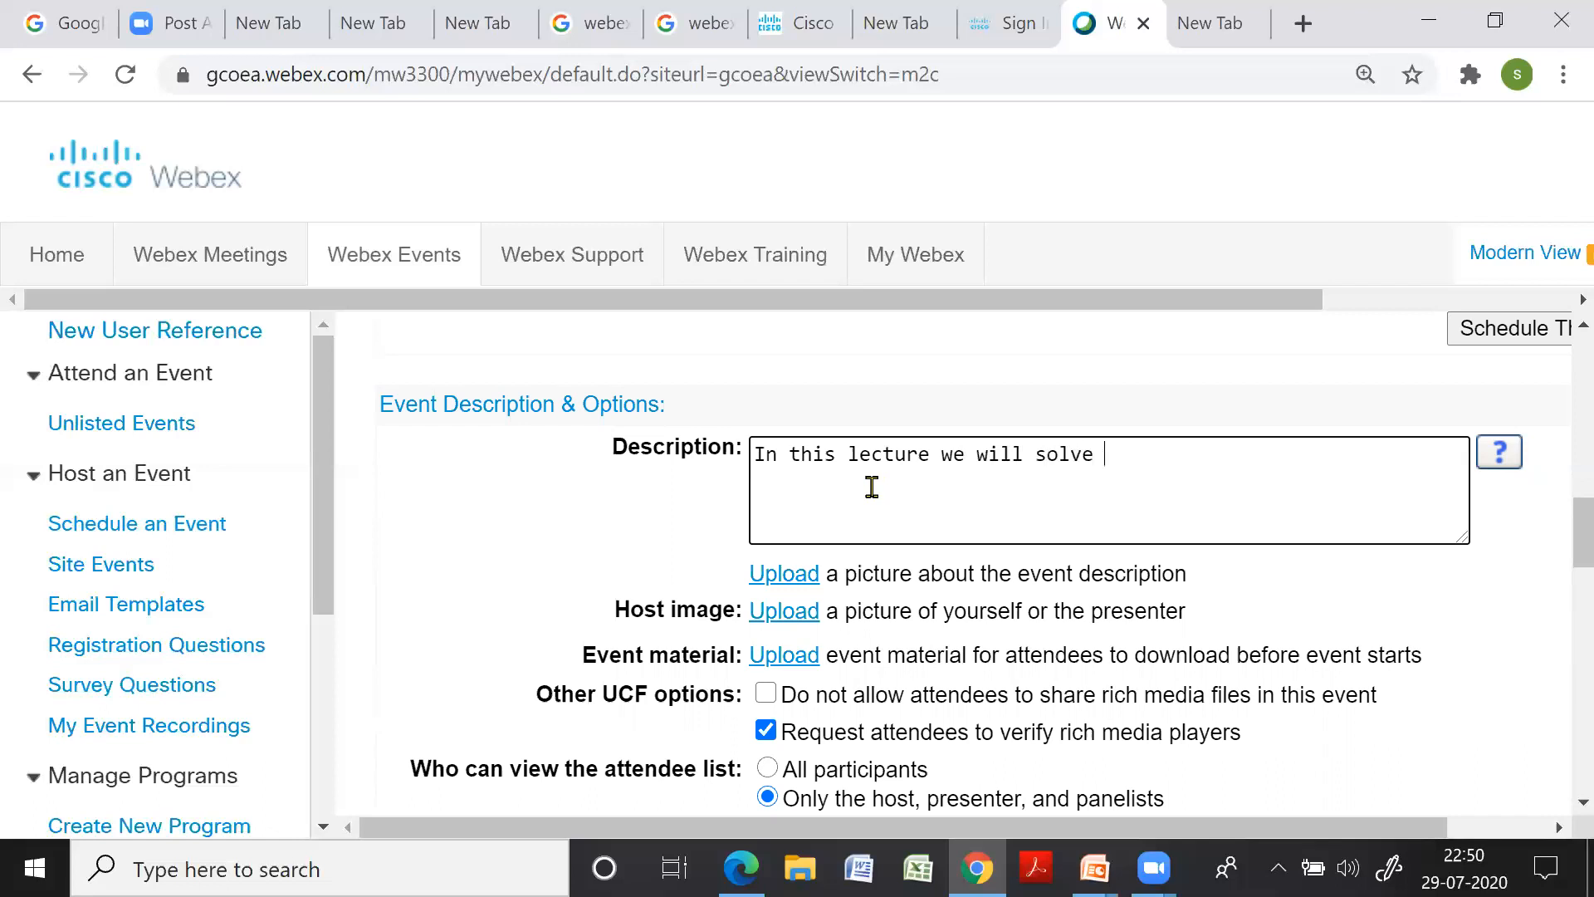
type("erical example on sta")
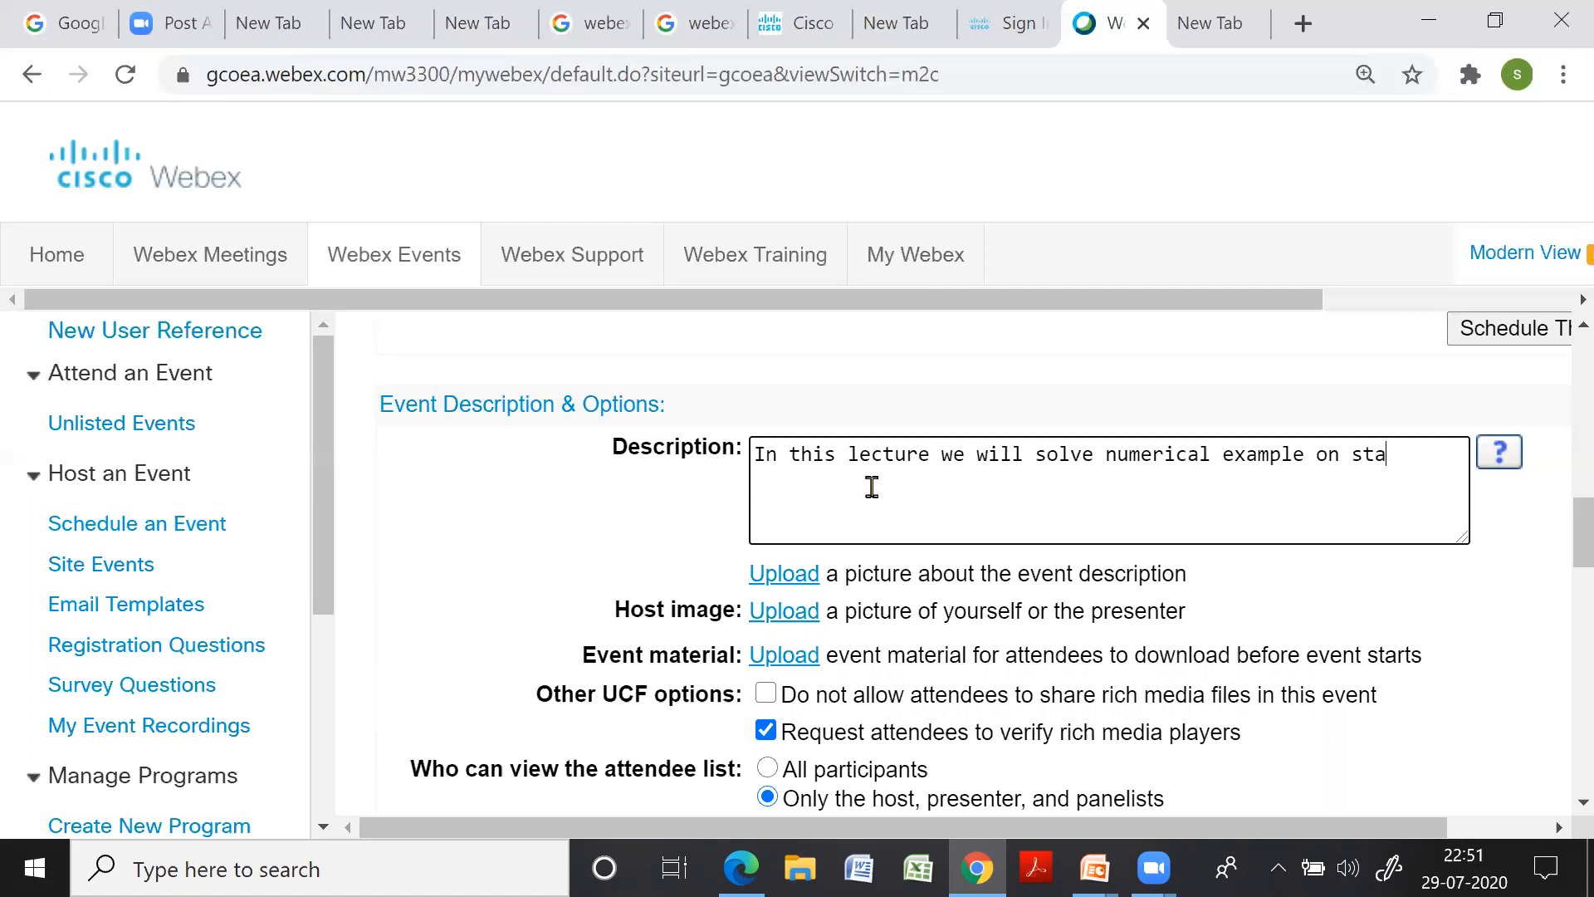
type("ircase")
scroll(1075, 602, "down", 2)
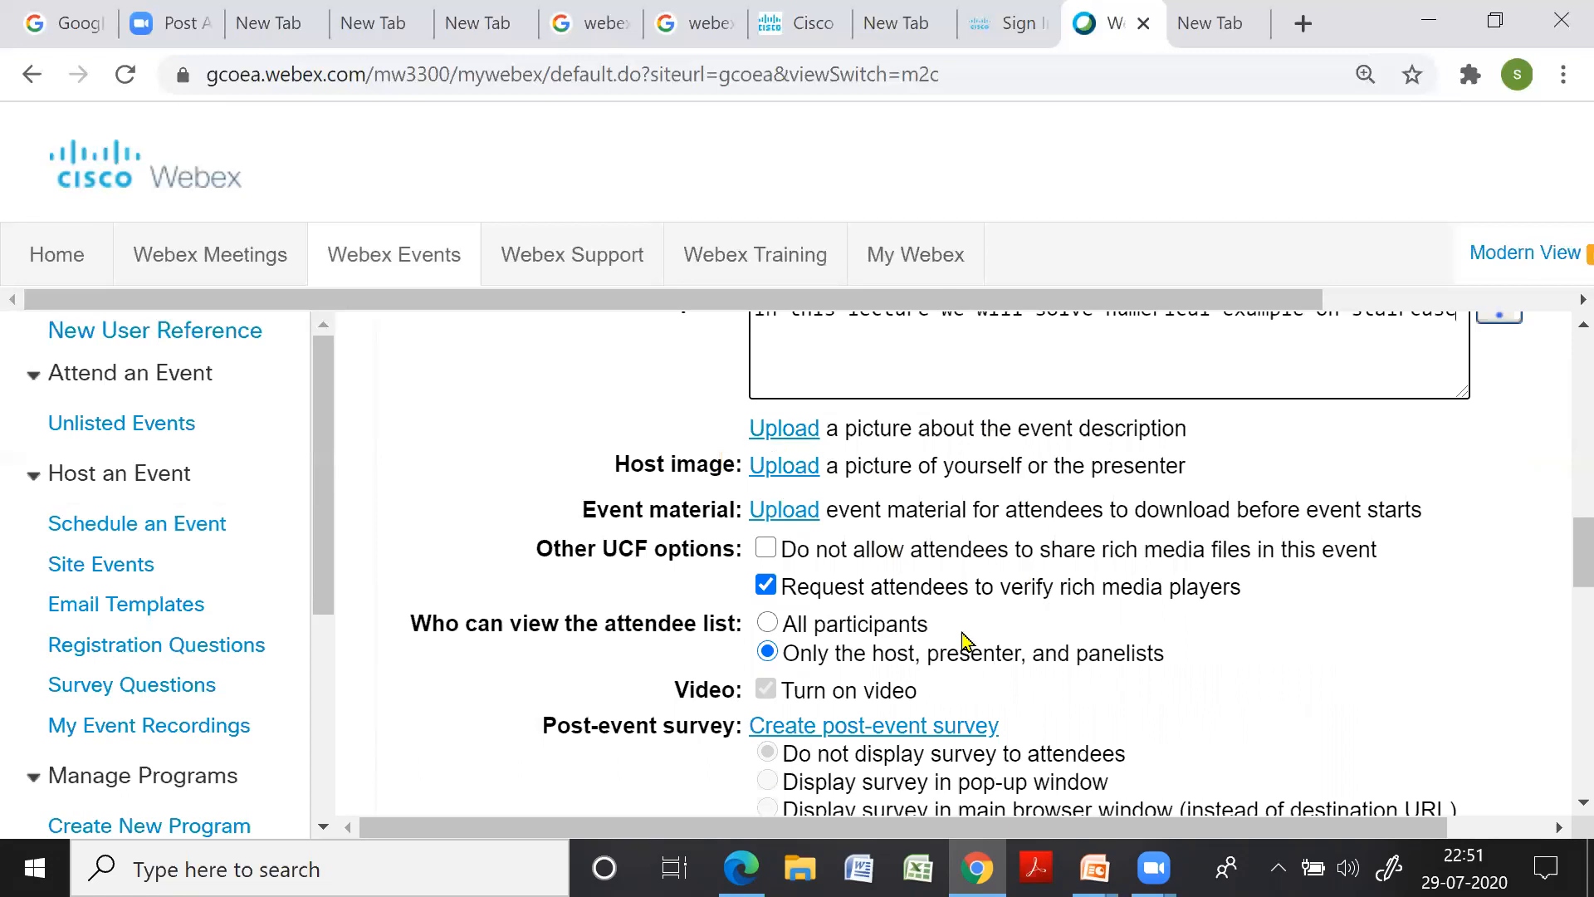
scroll(906, 504, "down", 2)
scroll(913, 511, "up", 2)
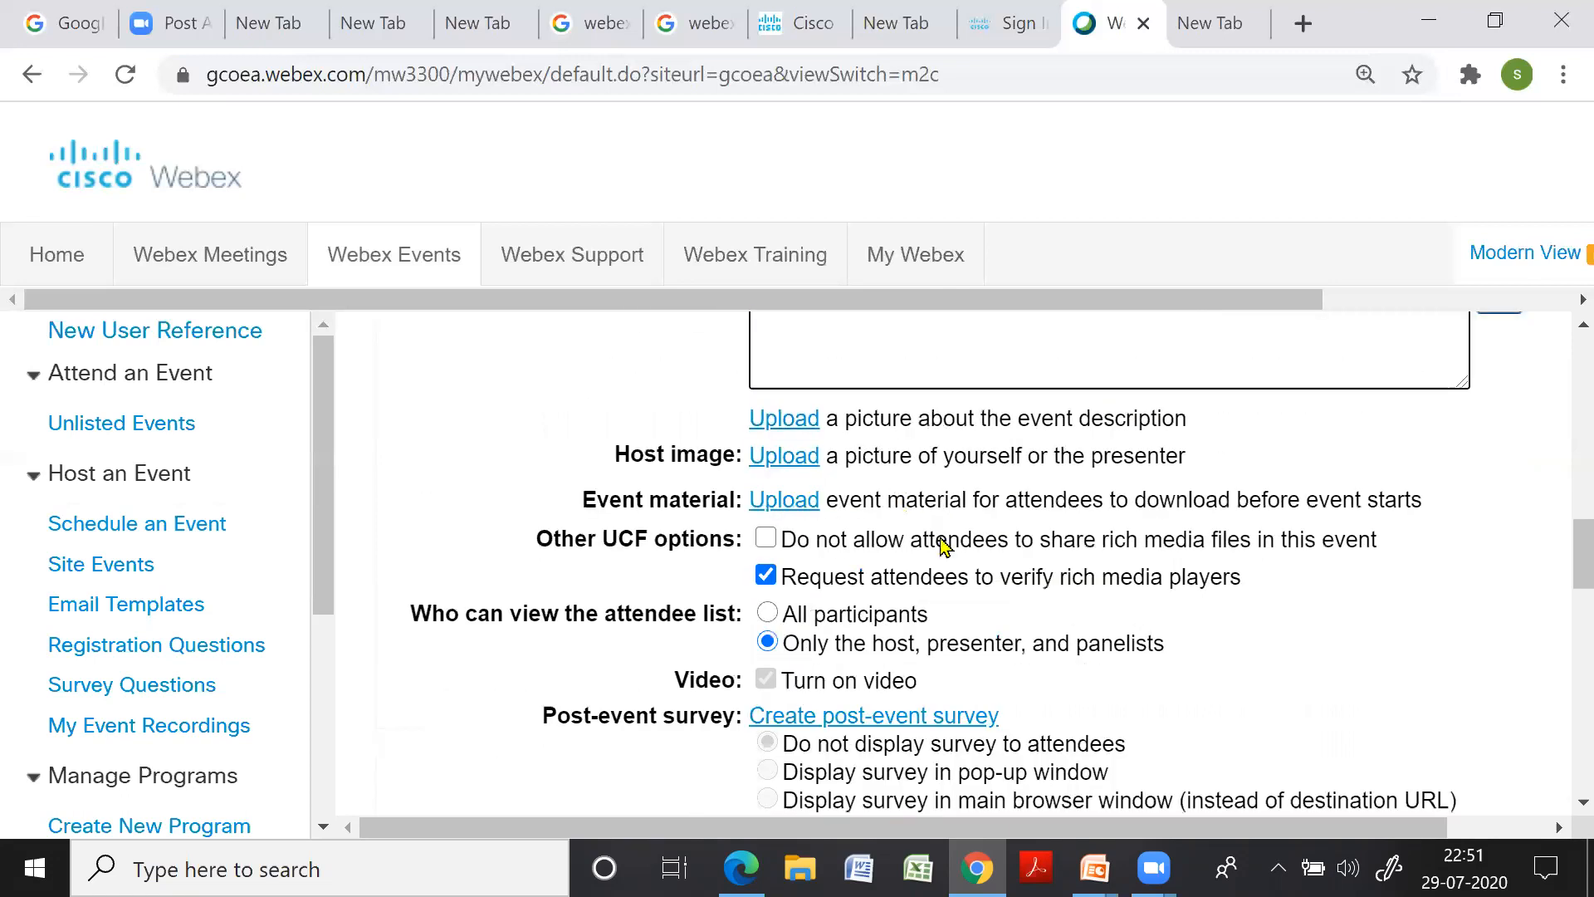
scroll(963, 531, "down", 1)
scroll(947, 544, "down", 1)
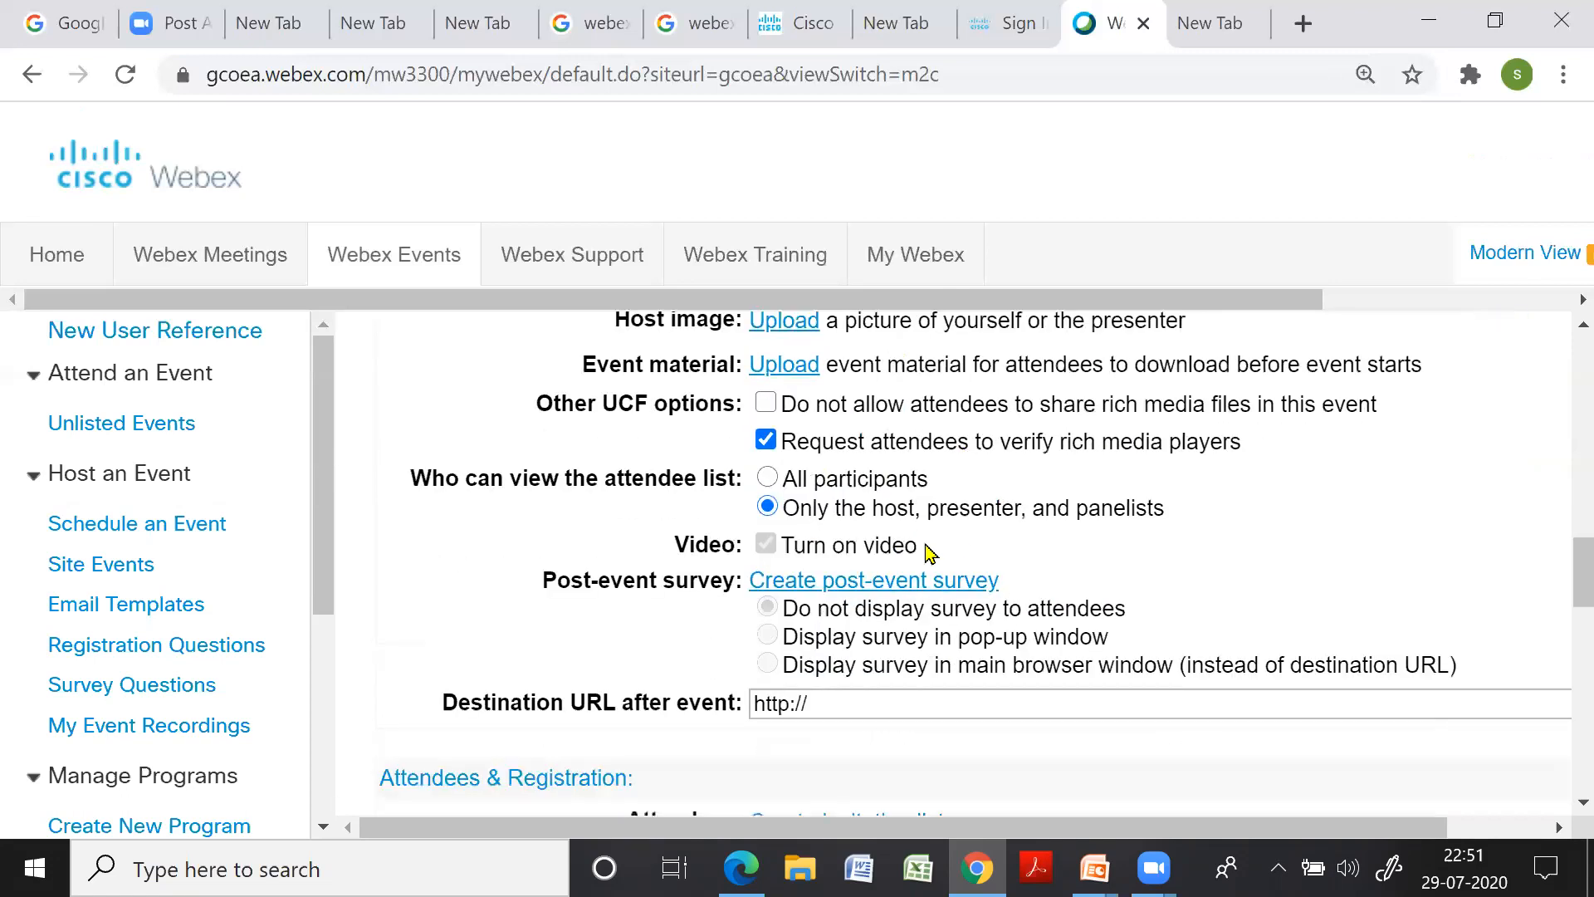
scroll(889, 531, "up", 2)
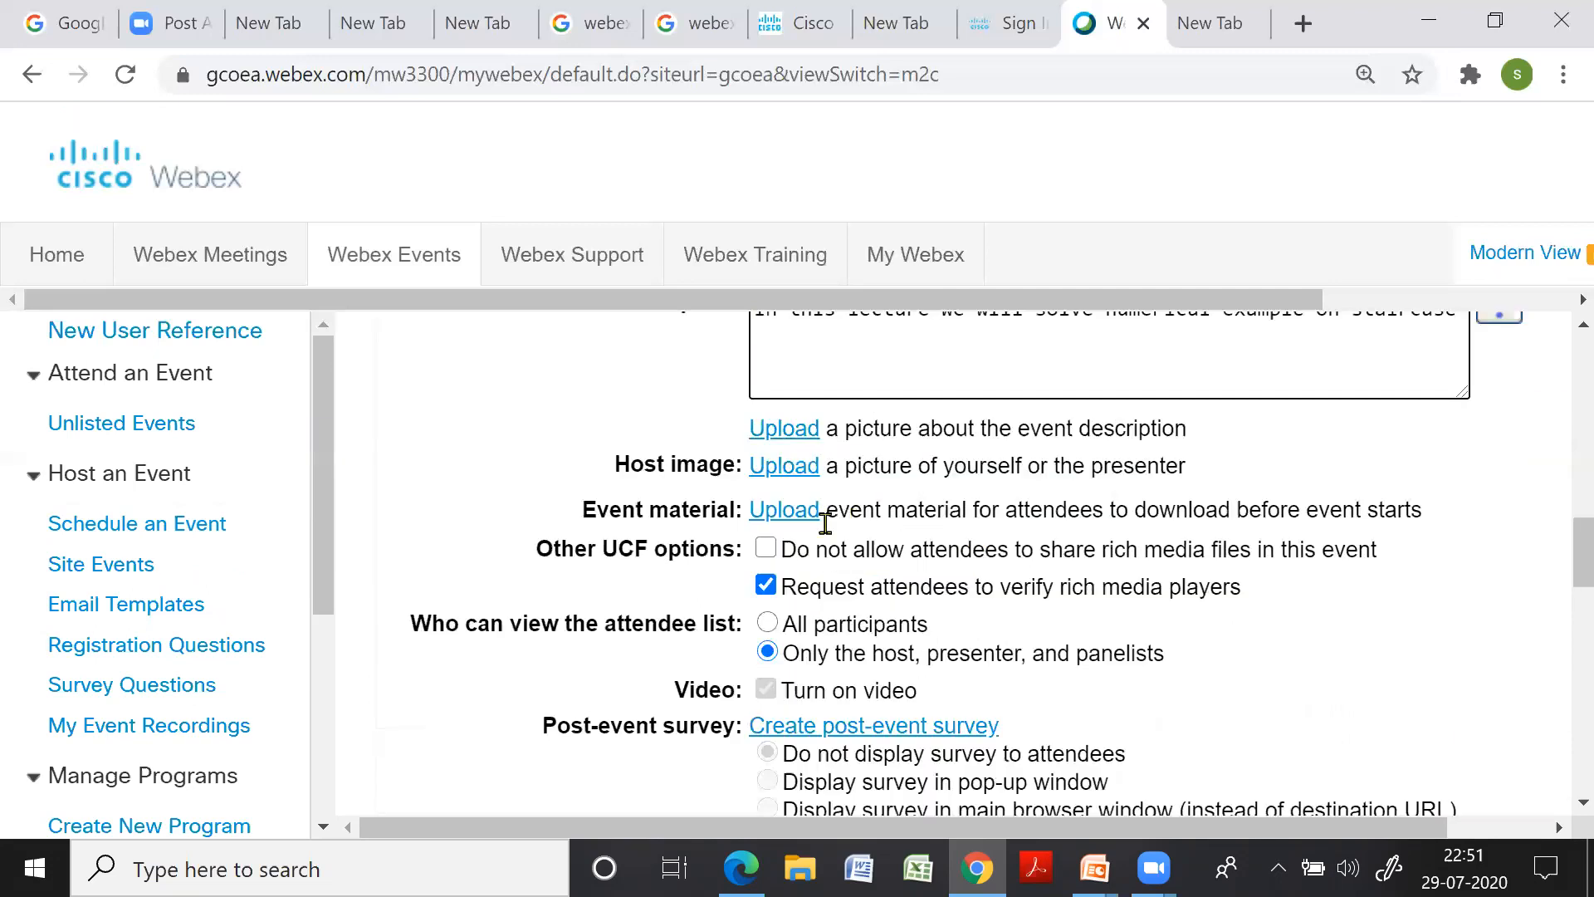
scroll(834, 558, "down", 2)
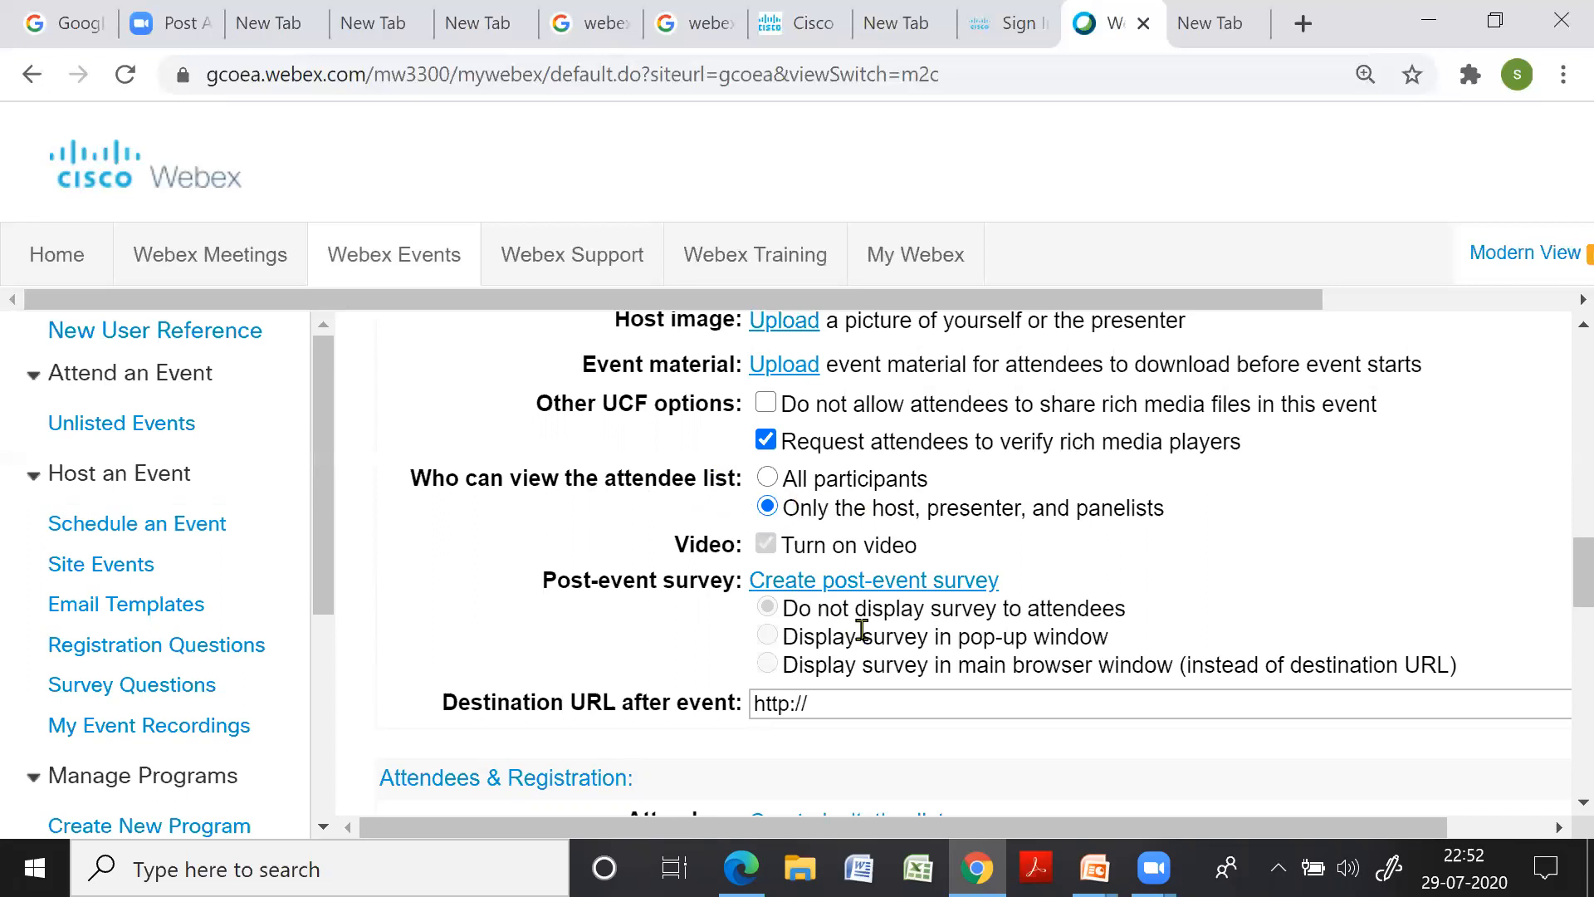
scroll(860, 628, "down", 5)
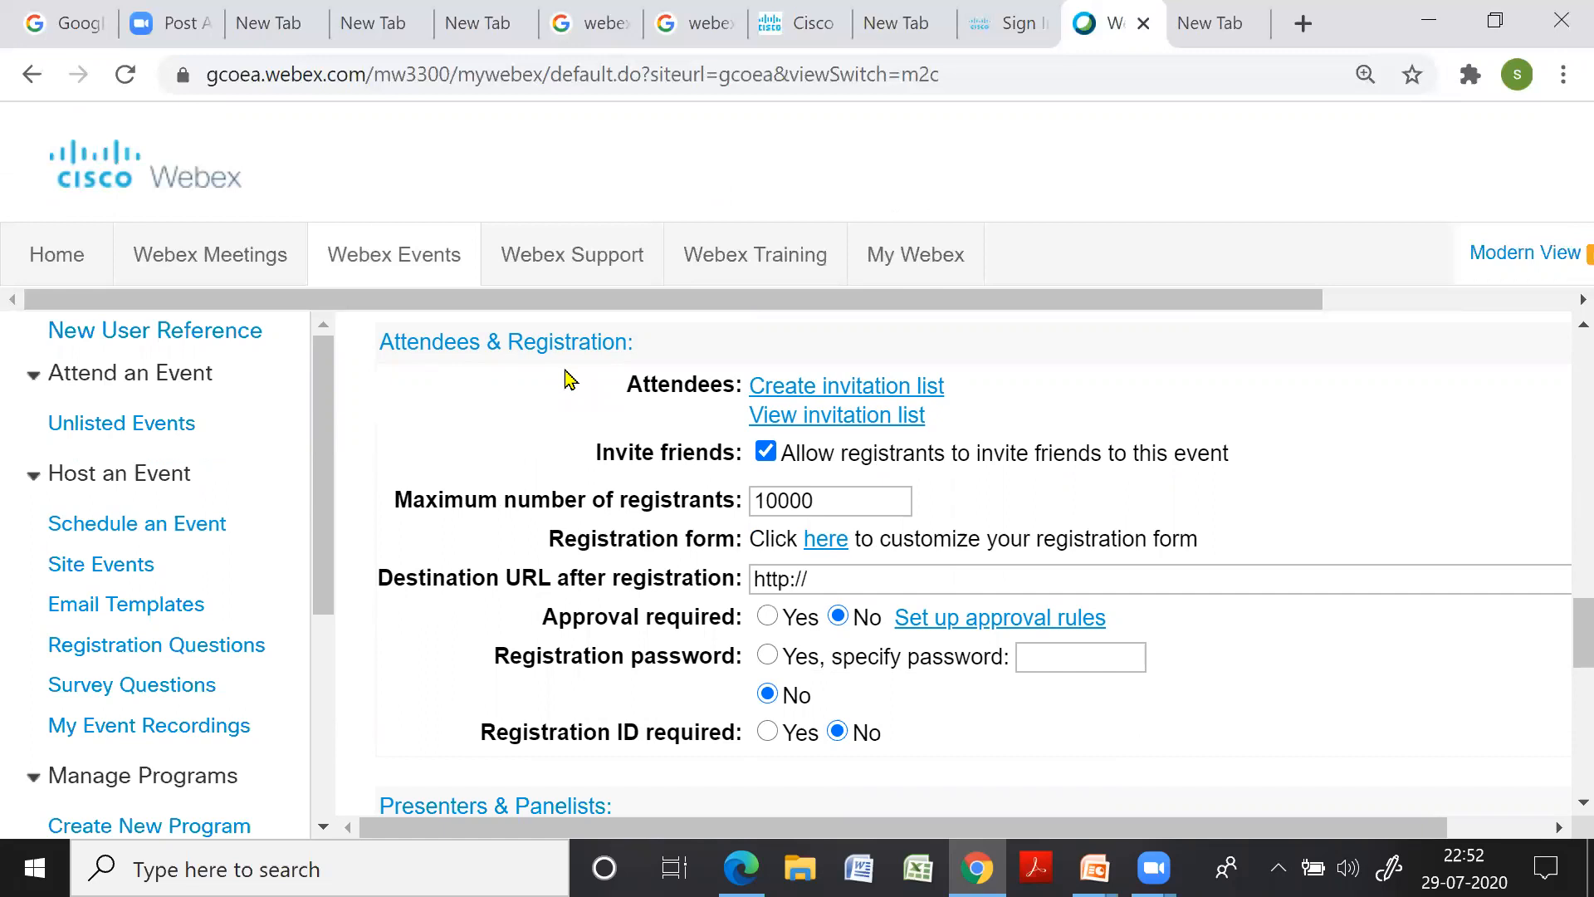
left_click(820, 388)
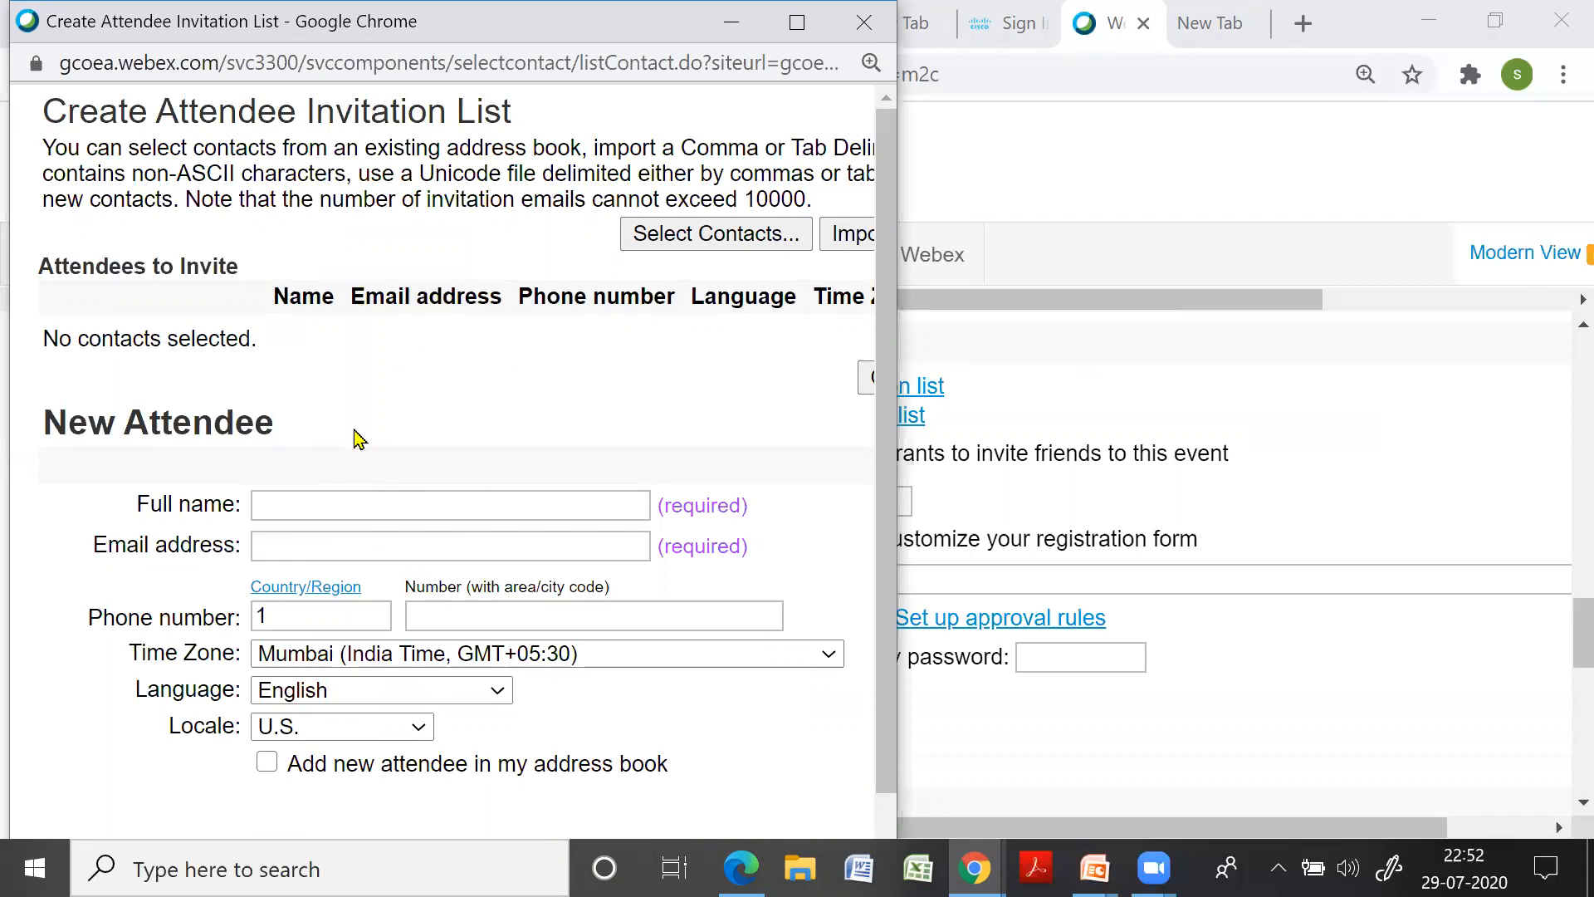
left_click(1116, 363)
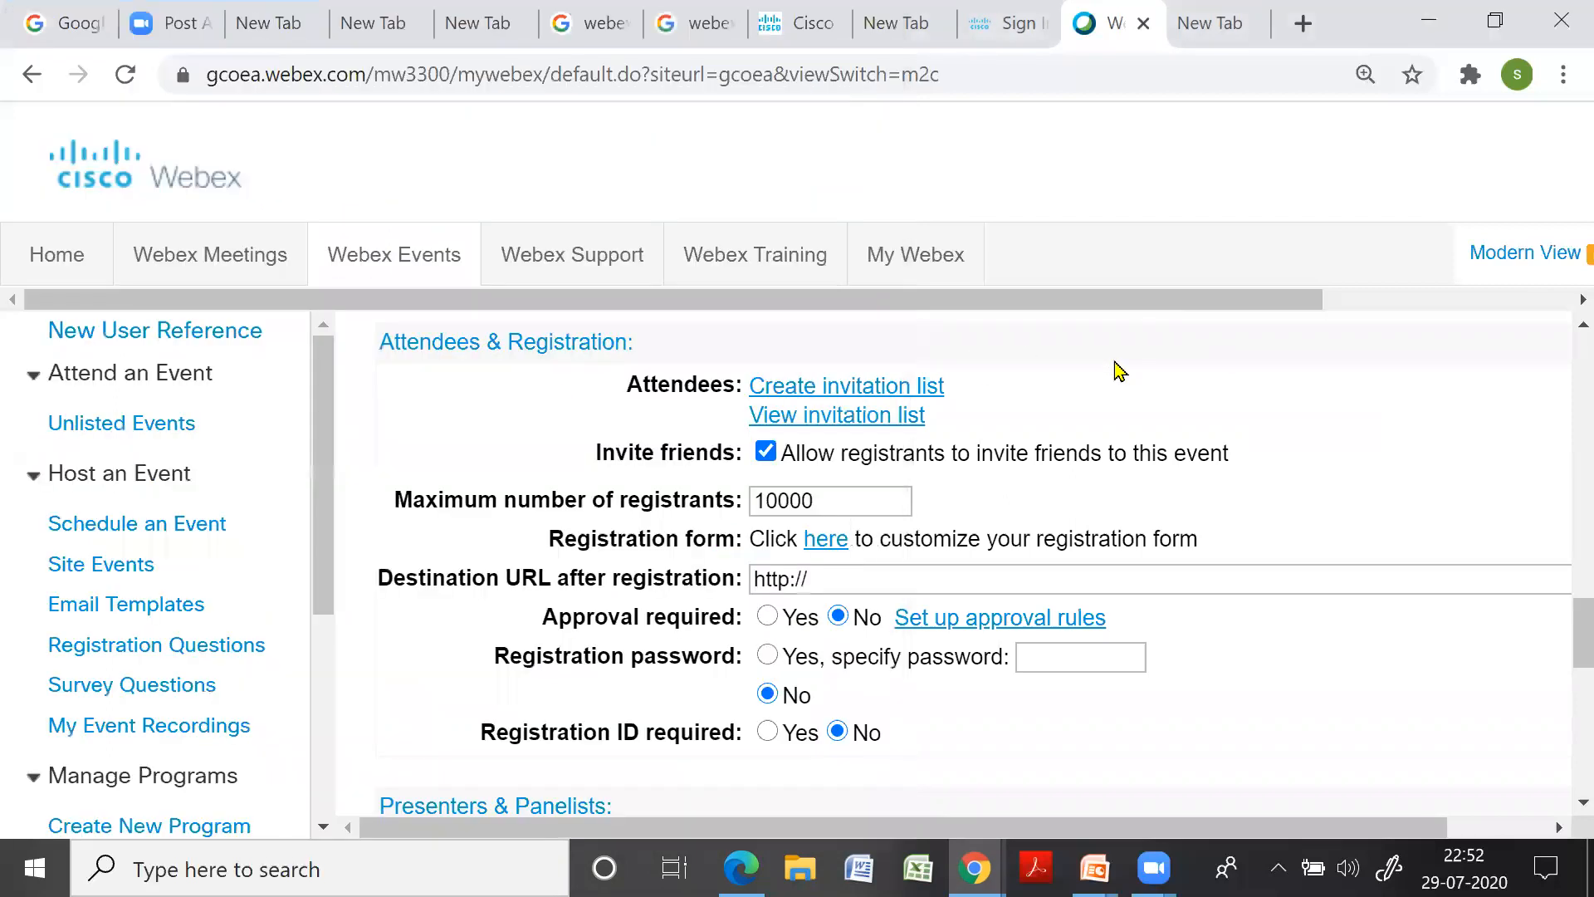
left_click(833, 417)
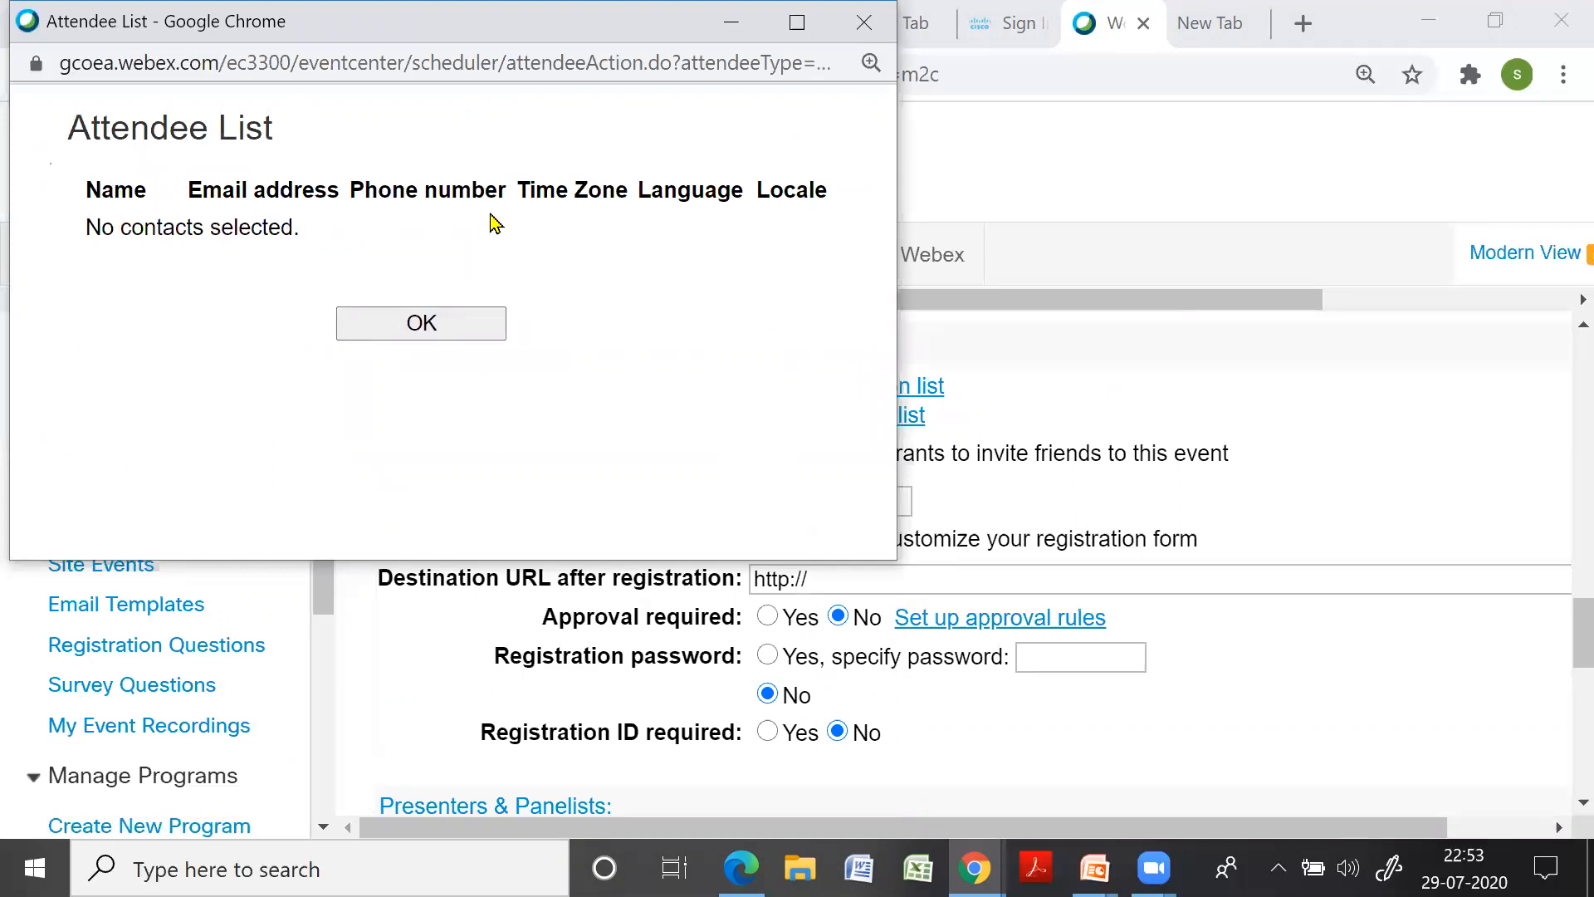
left_click(432, 327)
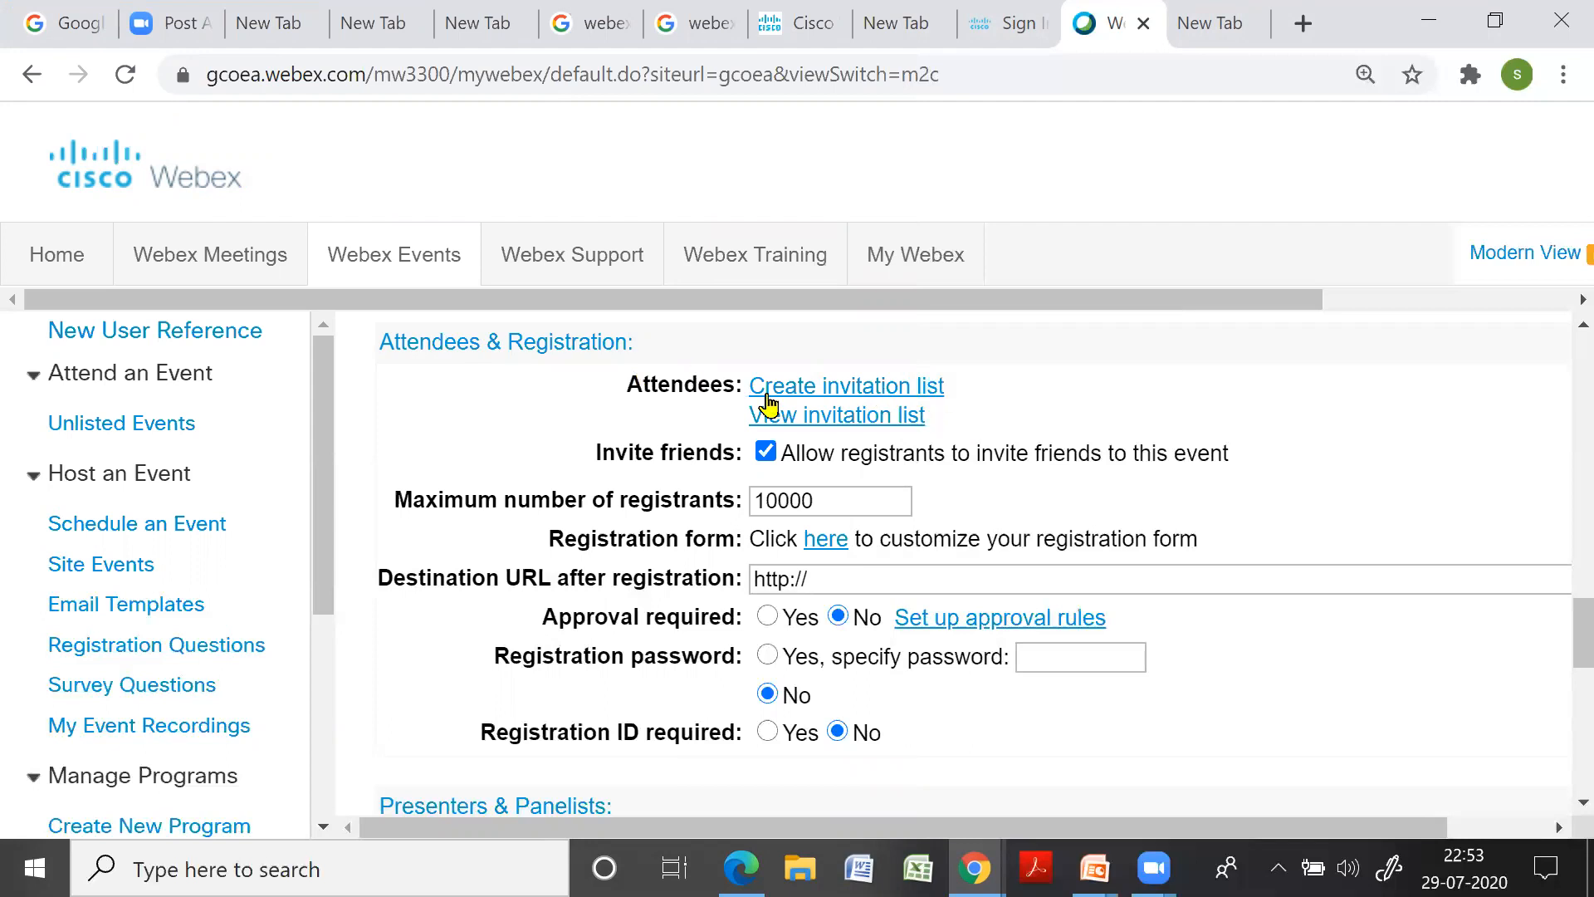
left_click(876, 415)
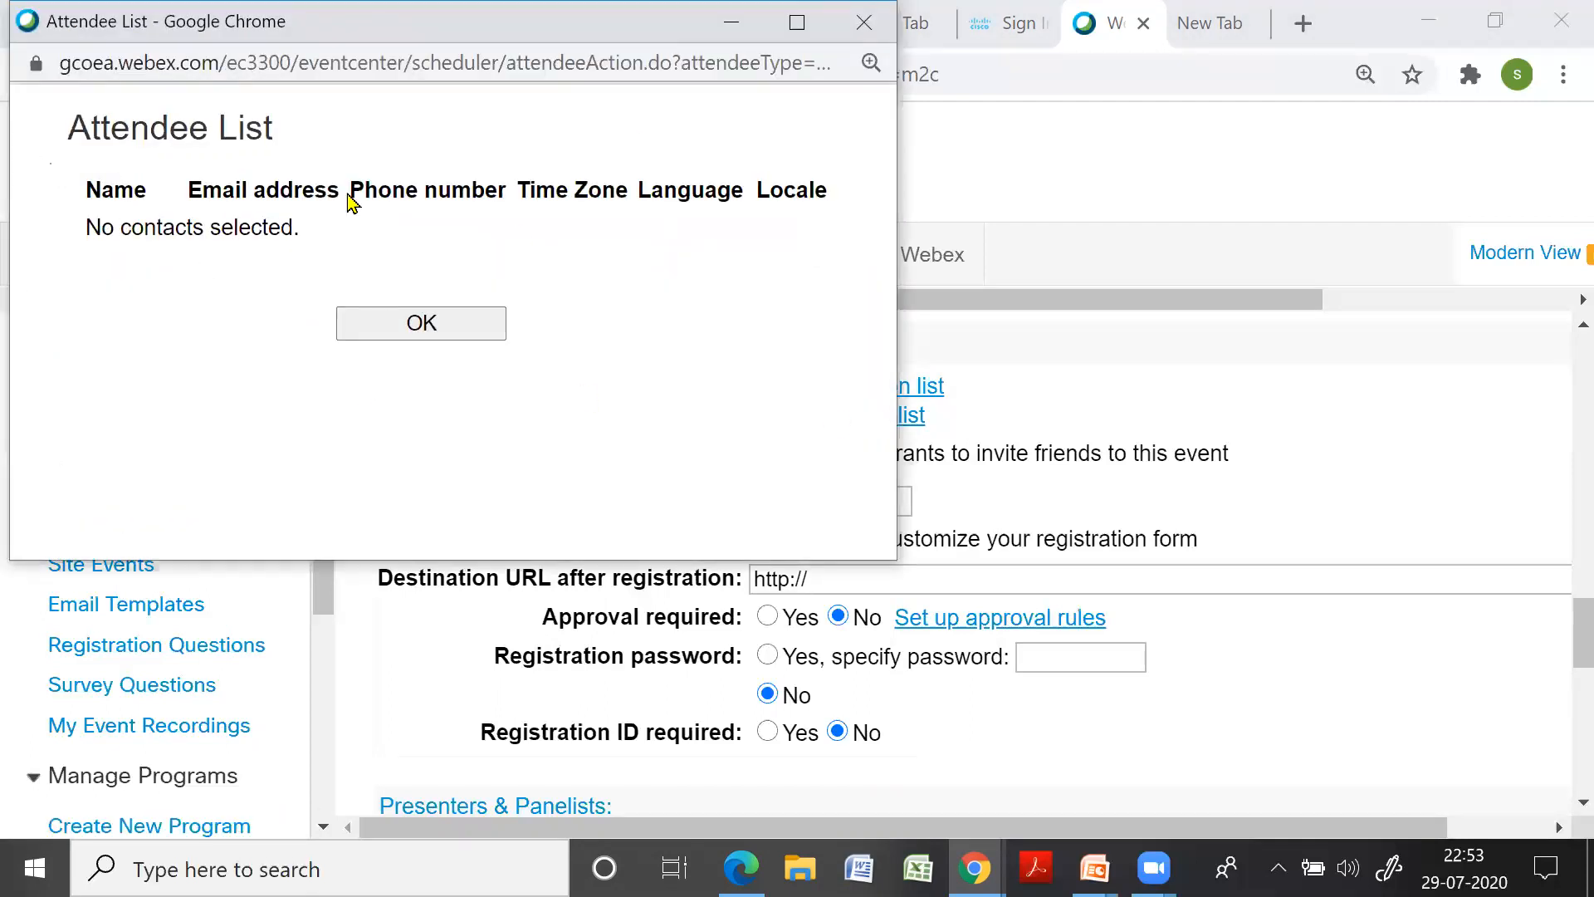
left_click(864, 27)
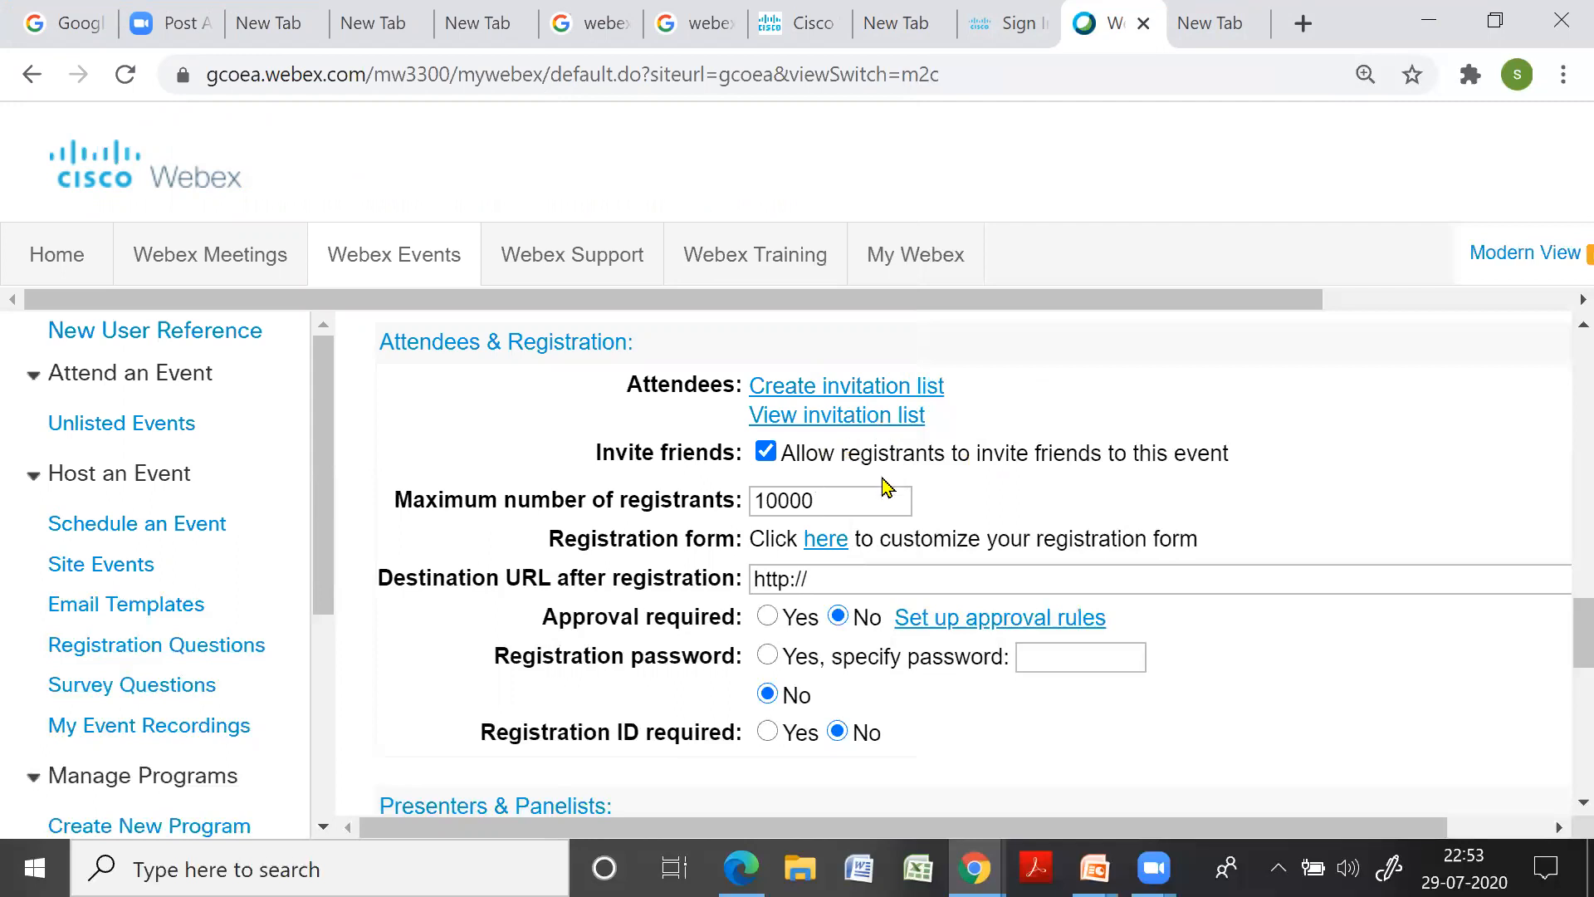
scroll(921, 504, "down", 1)
scroll(921, 504, "down", 3)
scroll(905, 498, "up", 4)
Uncheck all optional registration questions, leaving first name, last name and email address
left_click(831, 541)
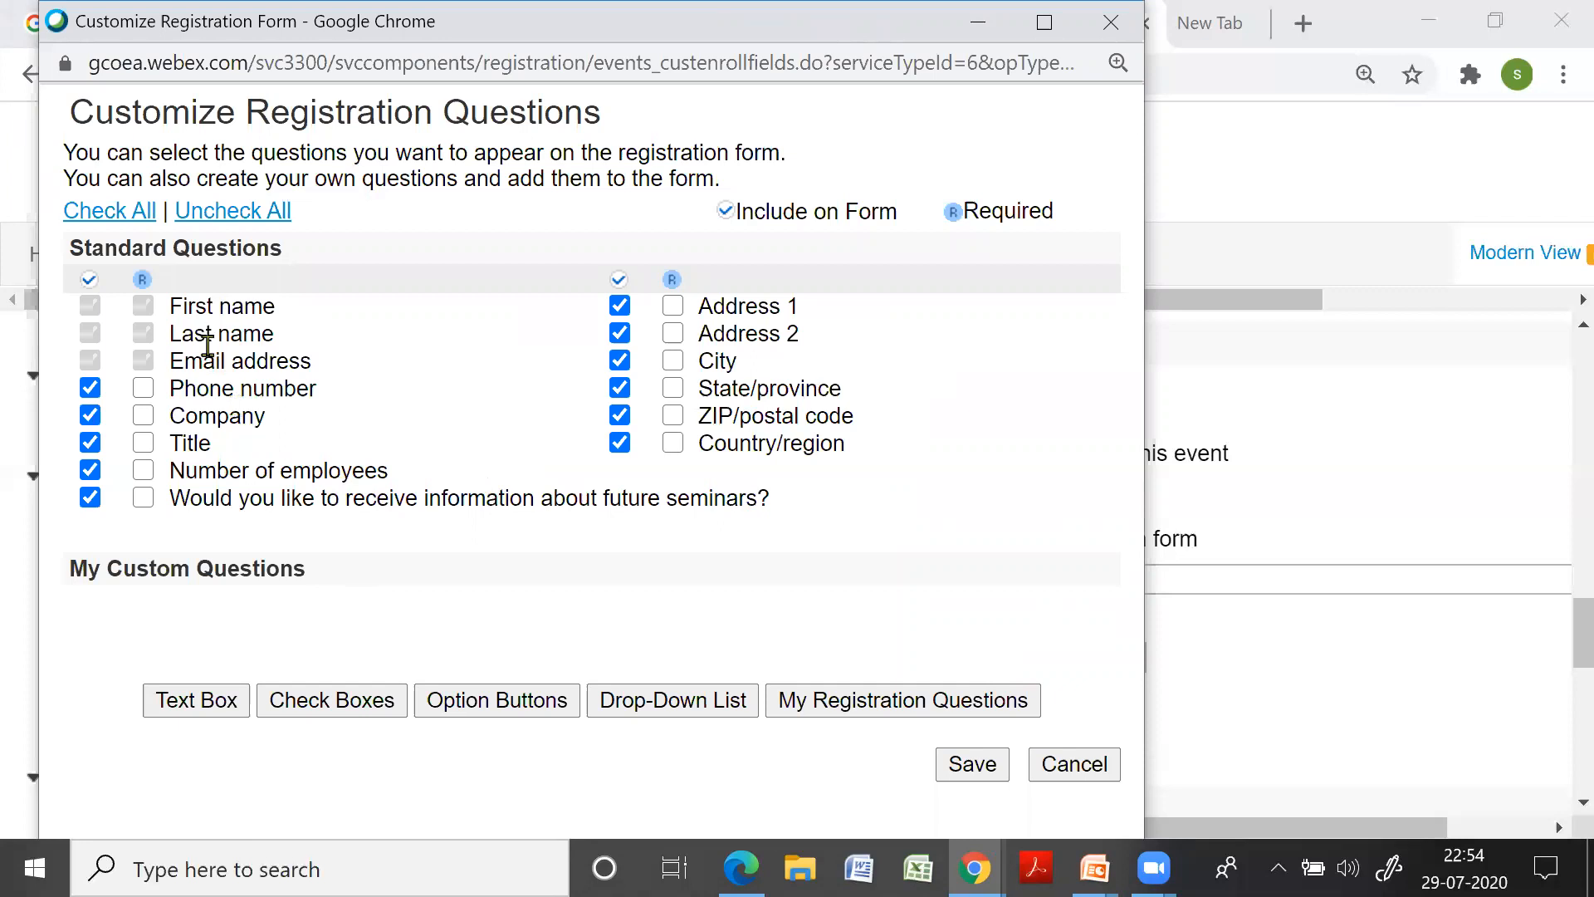
left_click(259, 215)
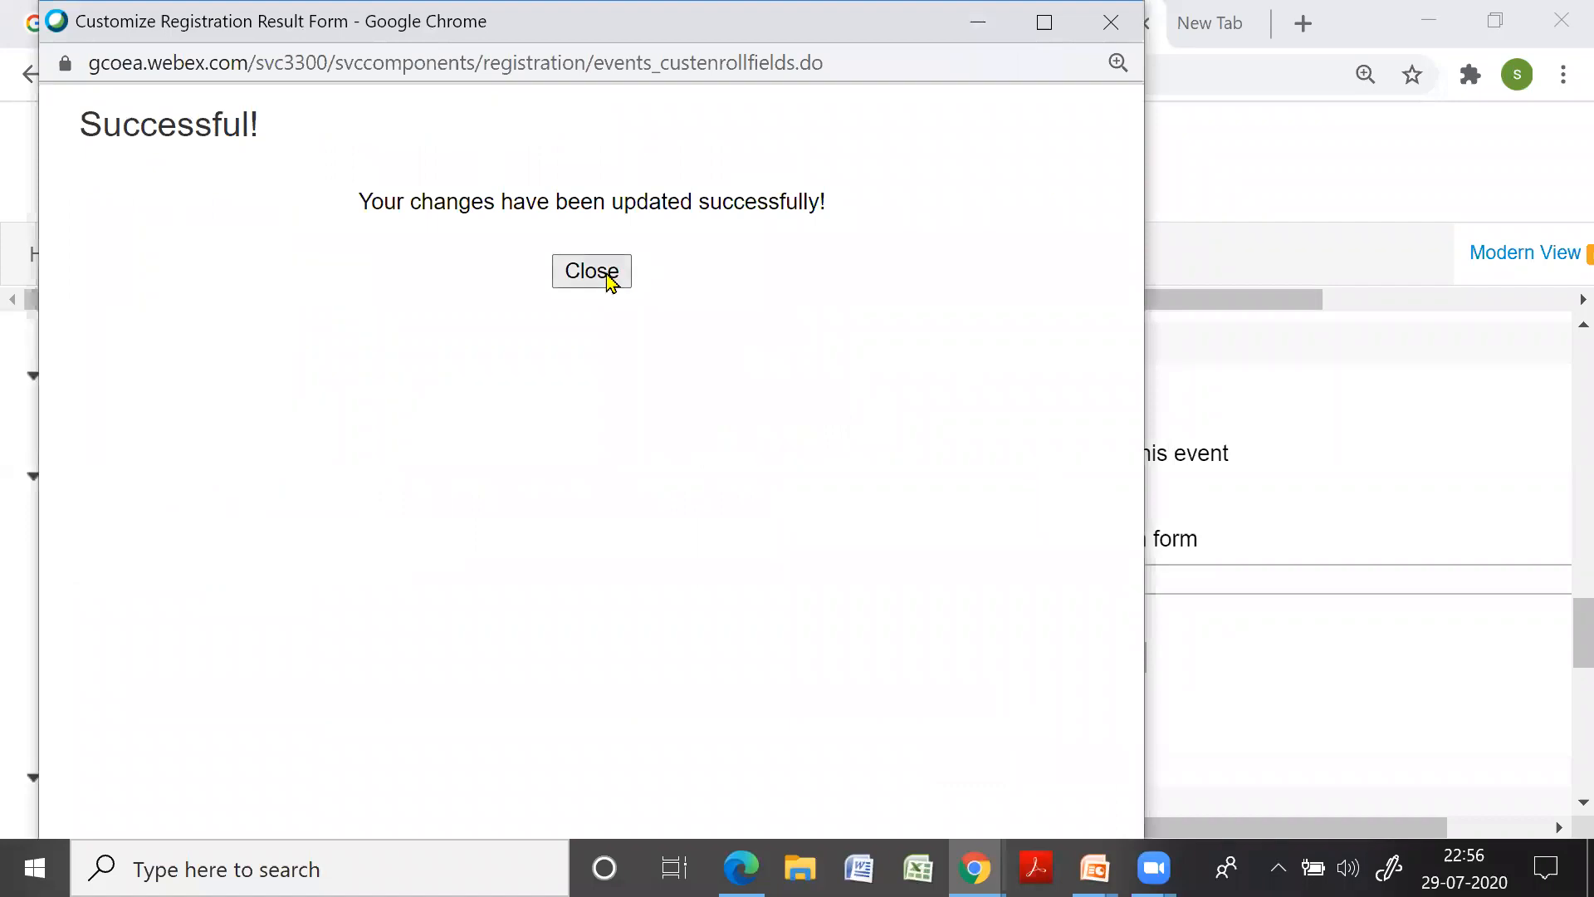
Close the Successful! confirmation and scroll down to Presenters & Panelists
left_click(610, 283)
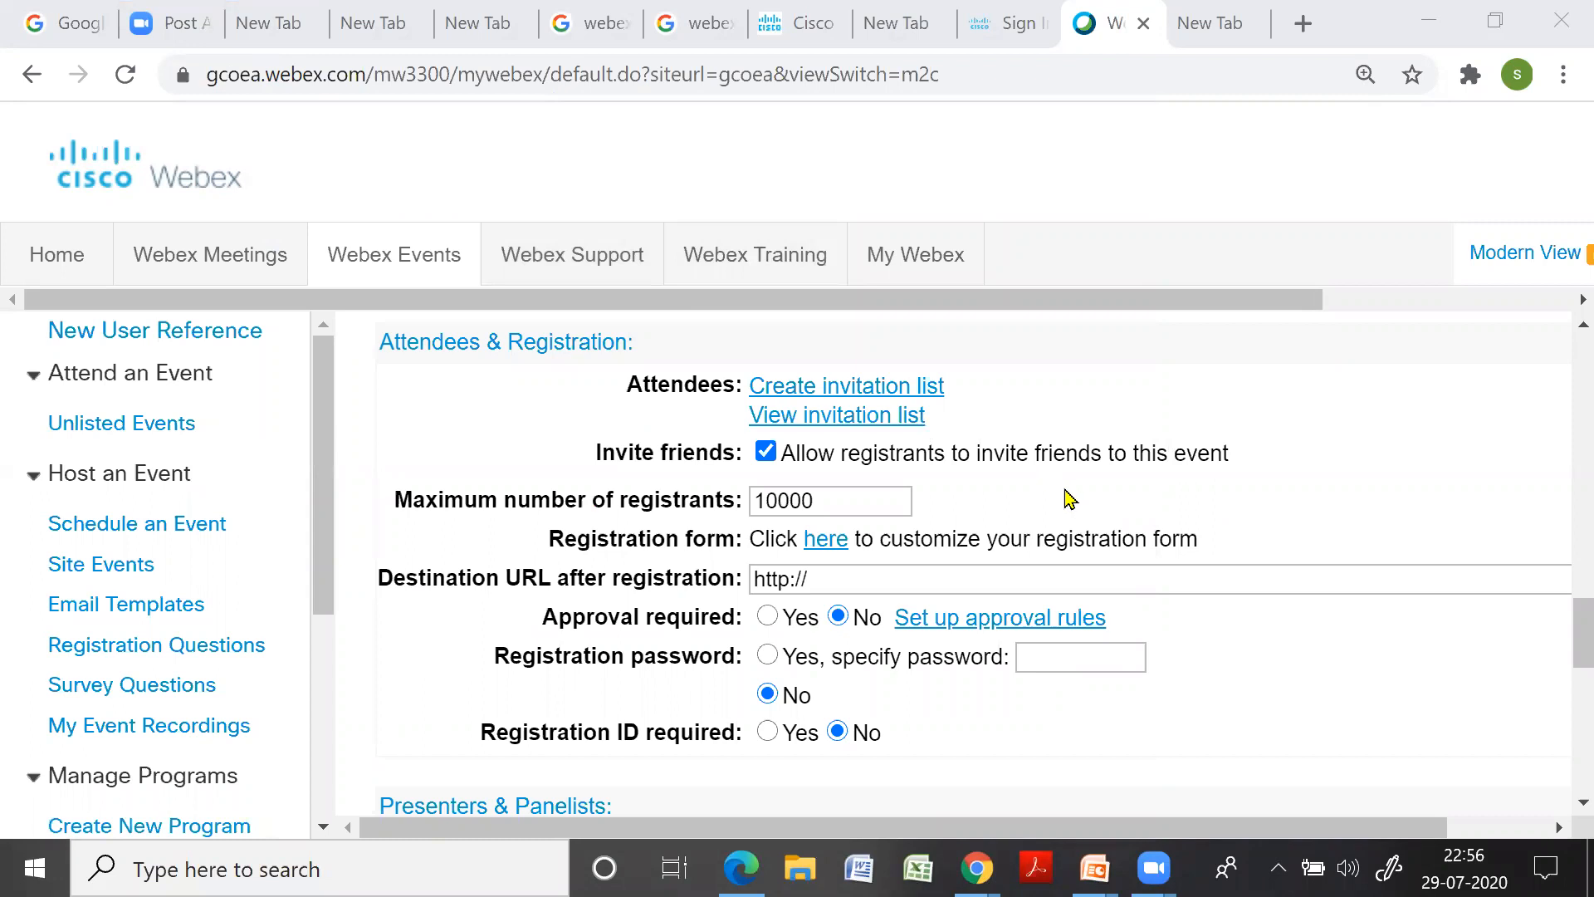
scroll(1070, 499, "down", 2)
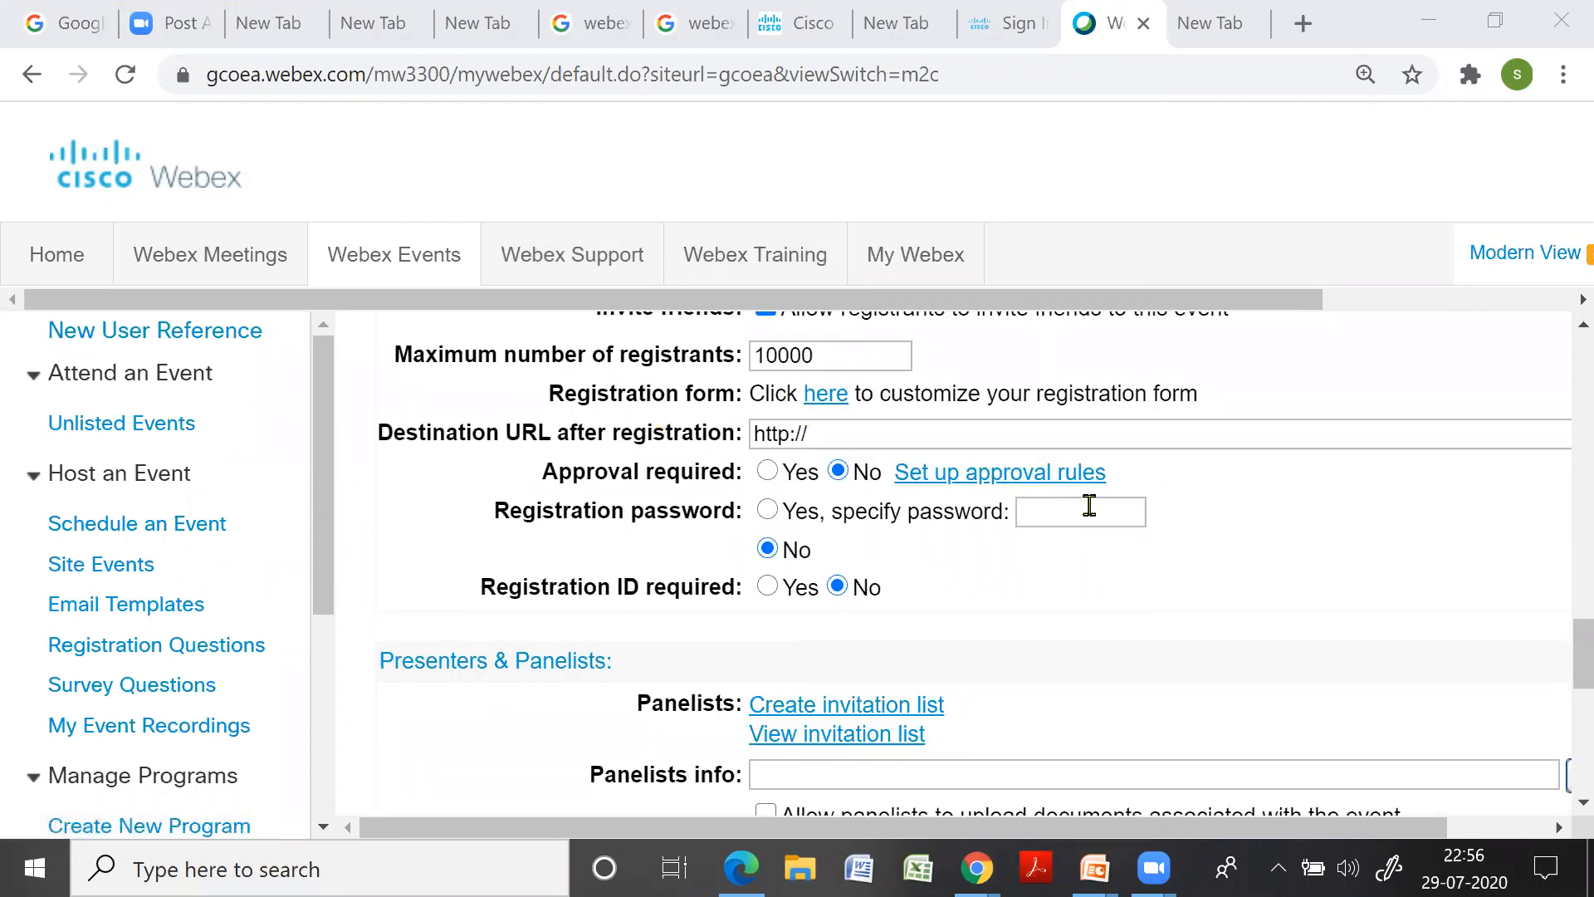
scroll(1089, 507, "down", 2)
scroll(1090, 521, "down", 2)
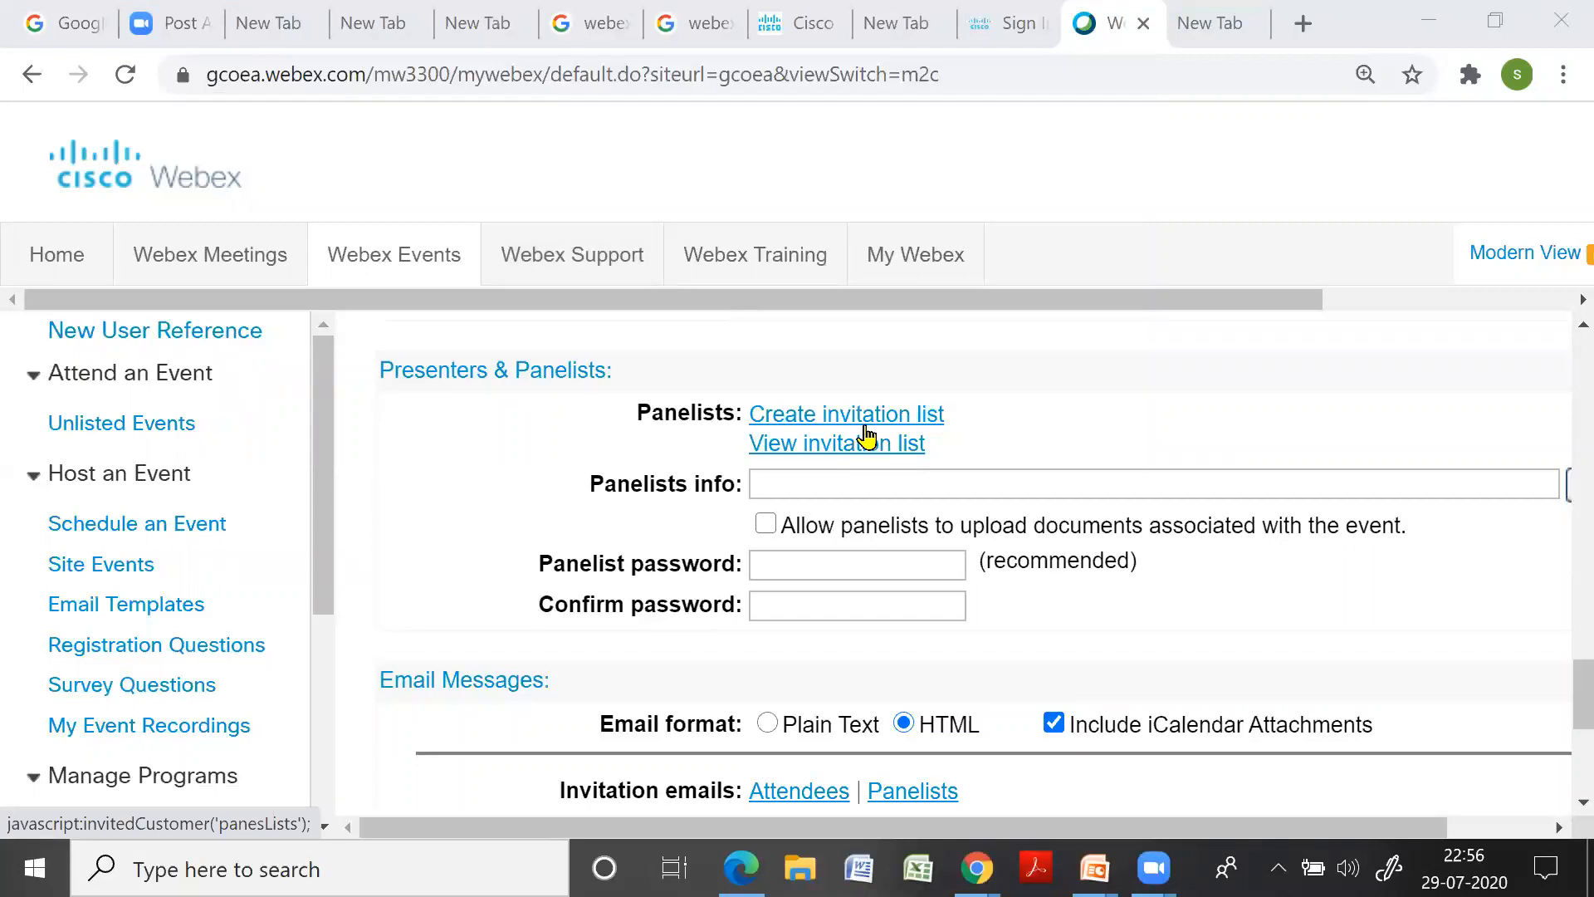
left_click(828, 416)
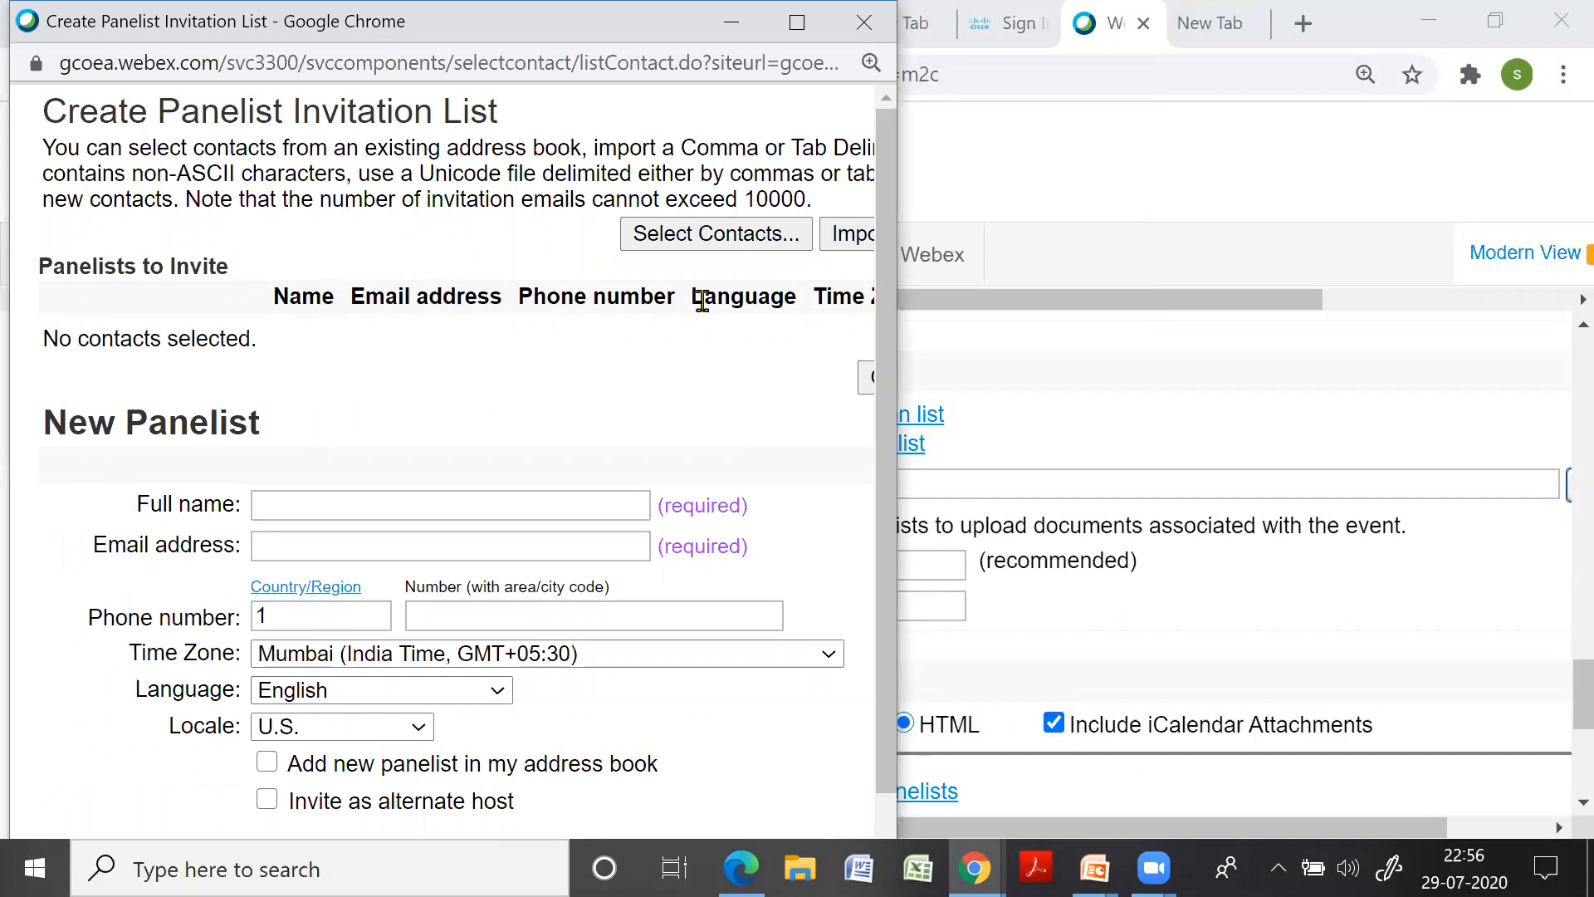
Close the panelist list without adding anyone and submit the form with 'Schedule This Event'
left_click(864, 23)
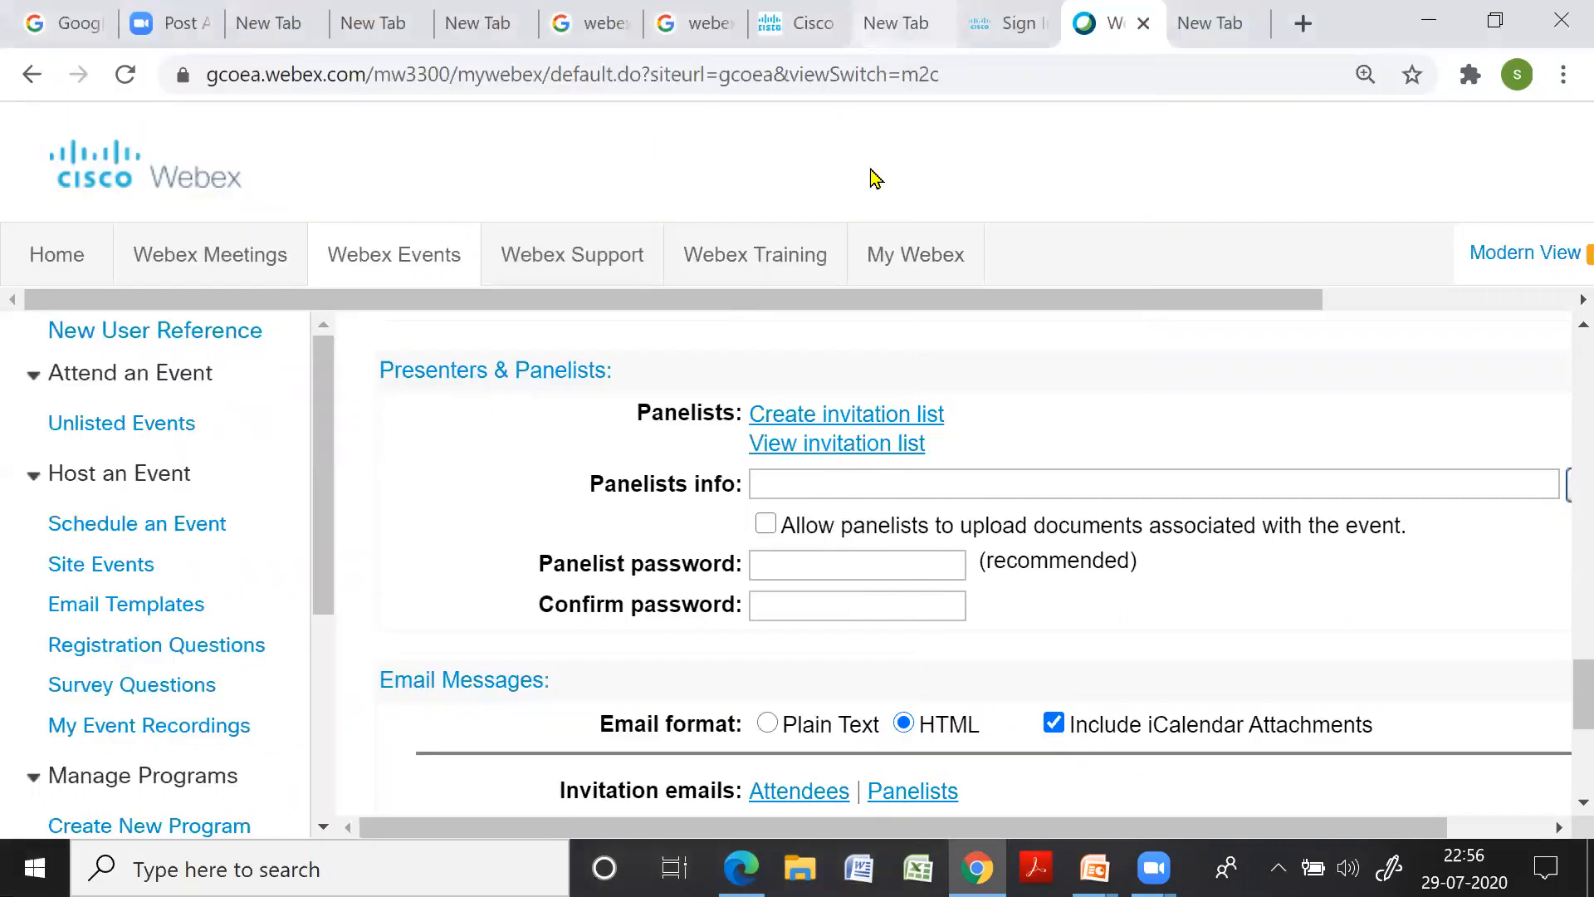
scroll(1087, 497, "down", 3)
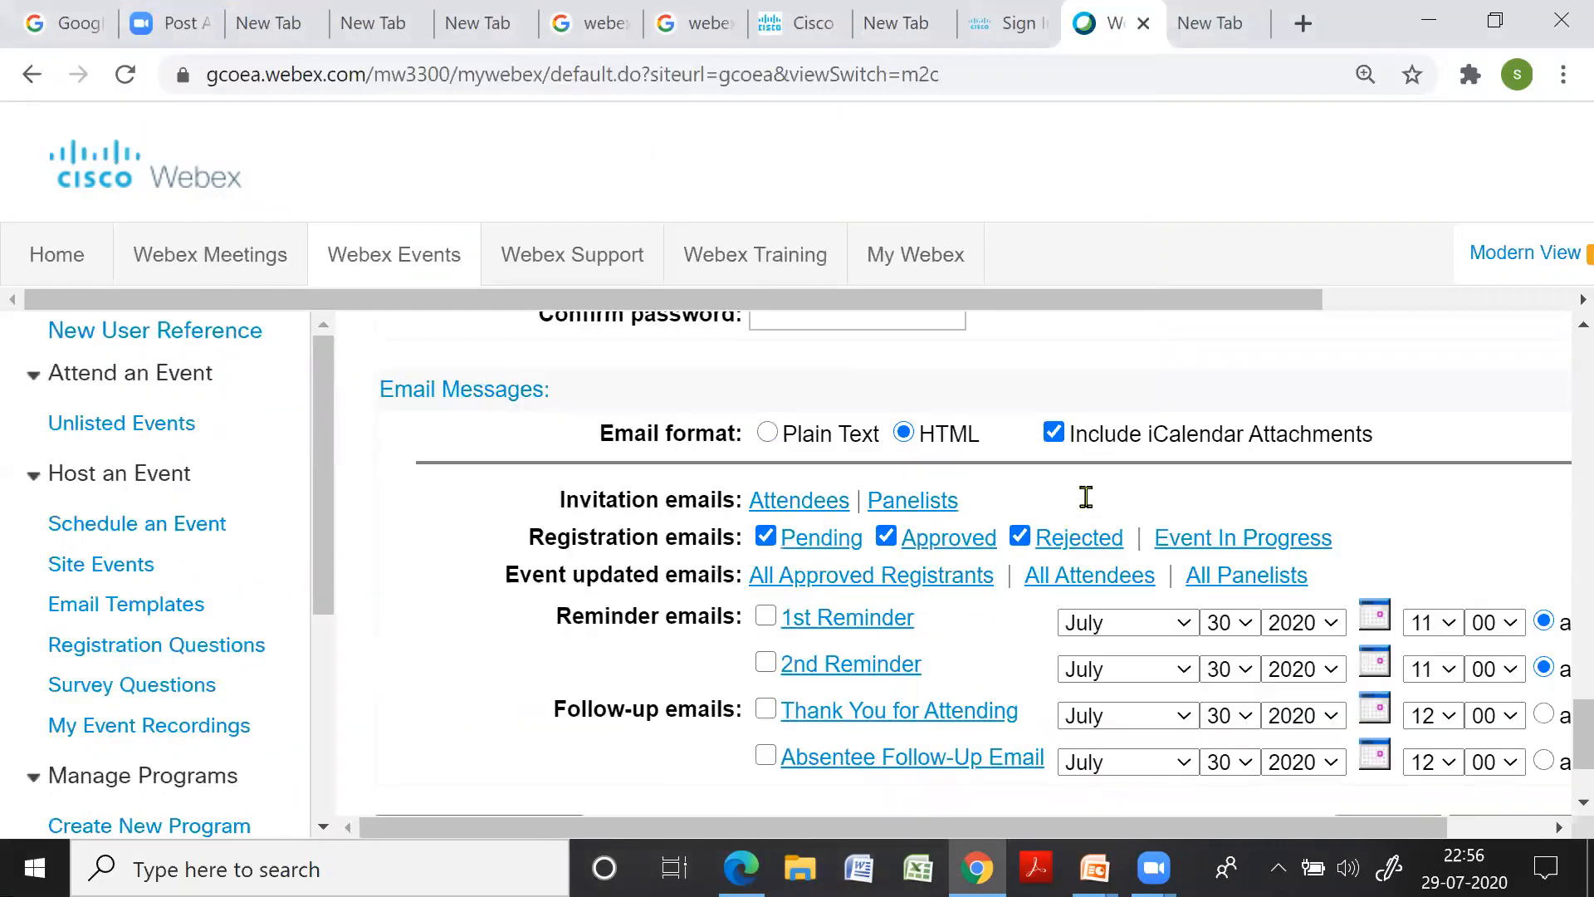
scroll(1077, 514, "down", 2)
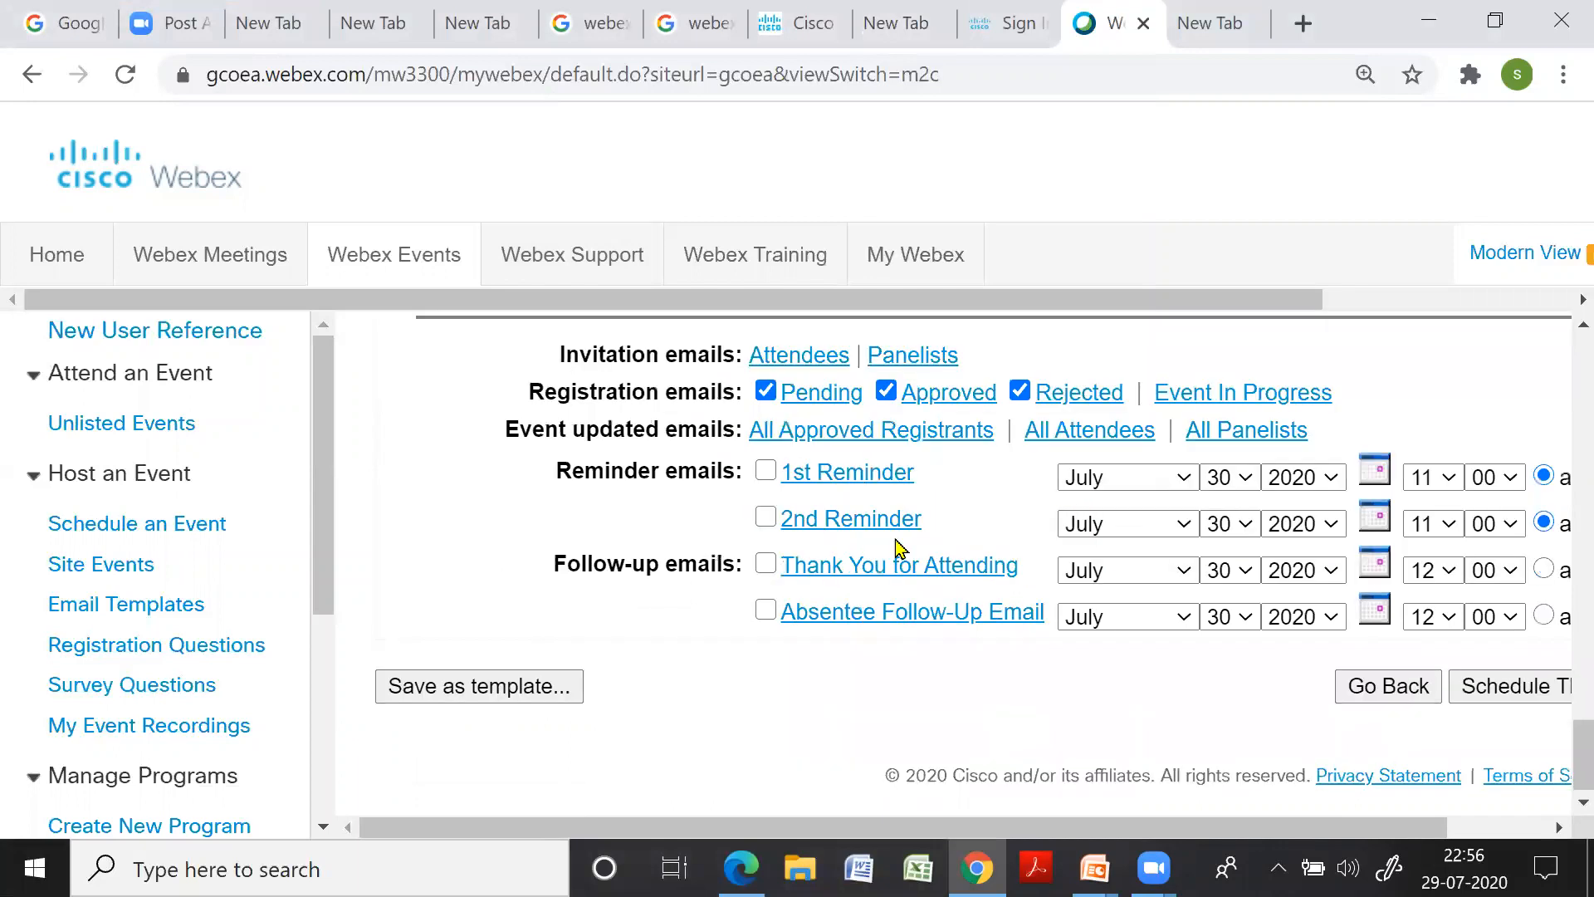
scroll(900, 551, "up", 2)
scroll(847, 618, "down", 2)
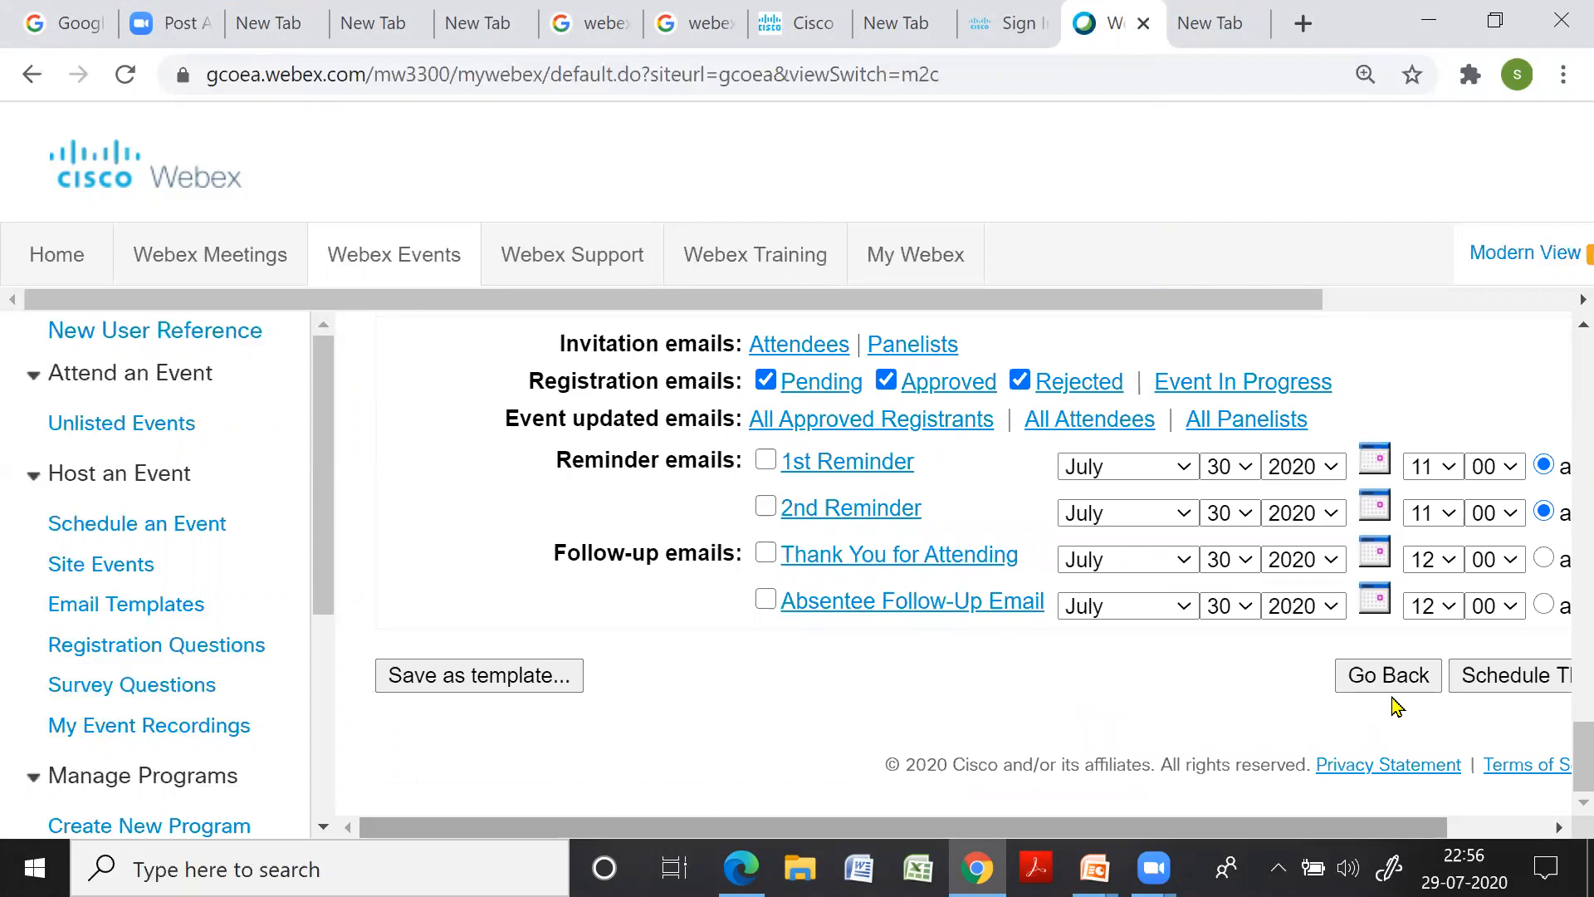
scroll(1395, 703, "right", 2)
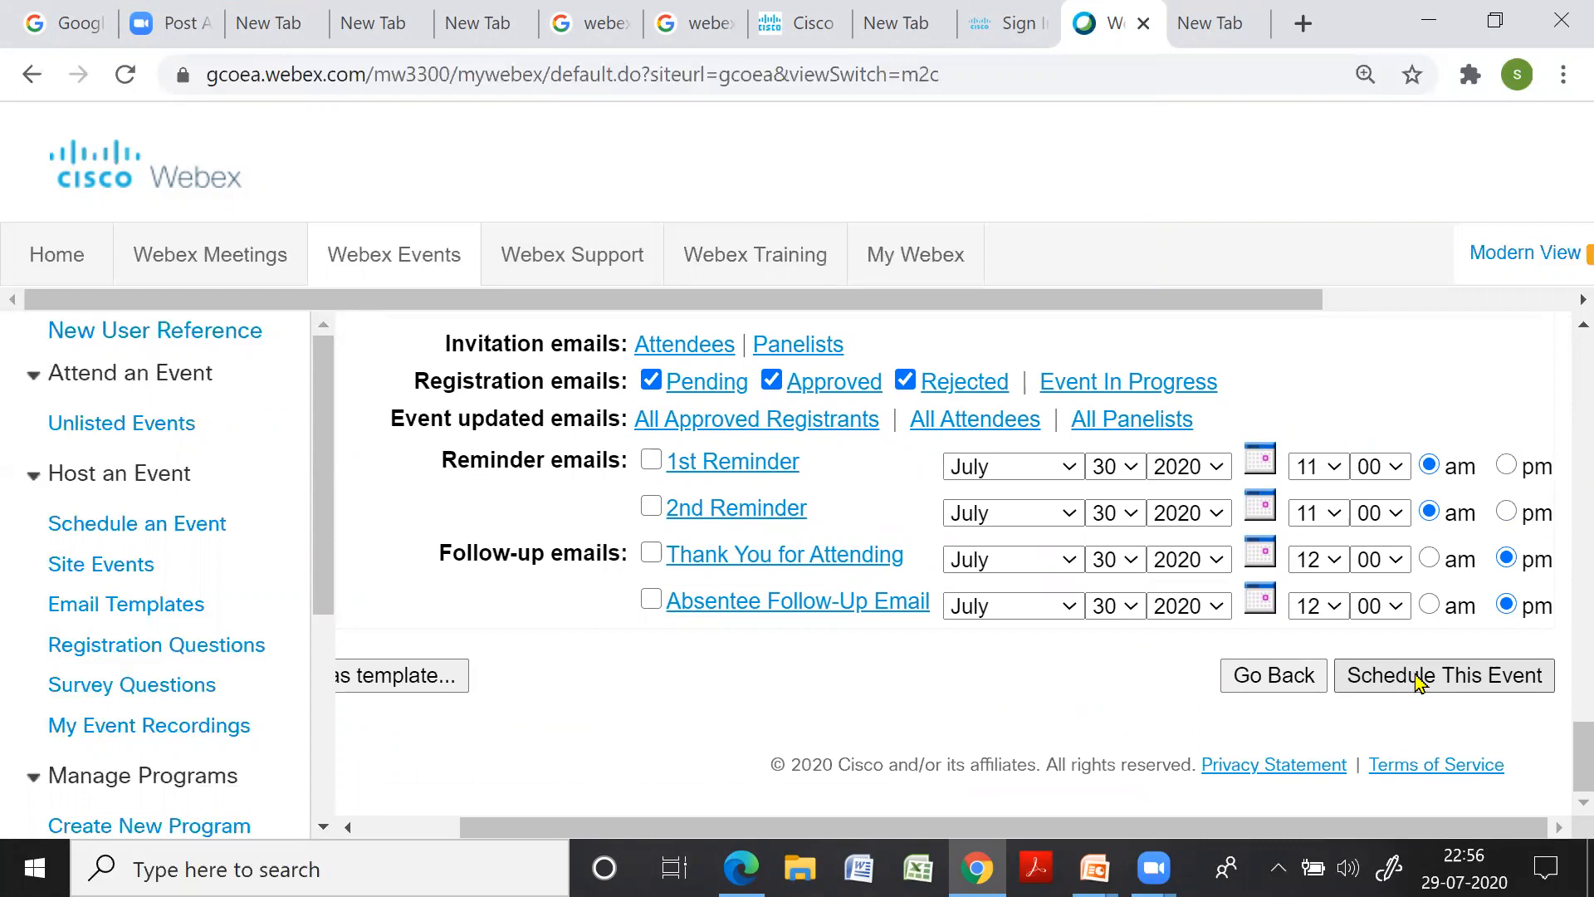
left_click(1420, 681)
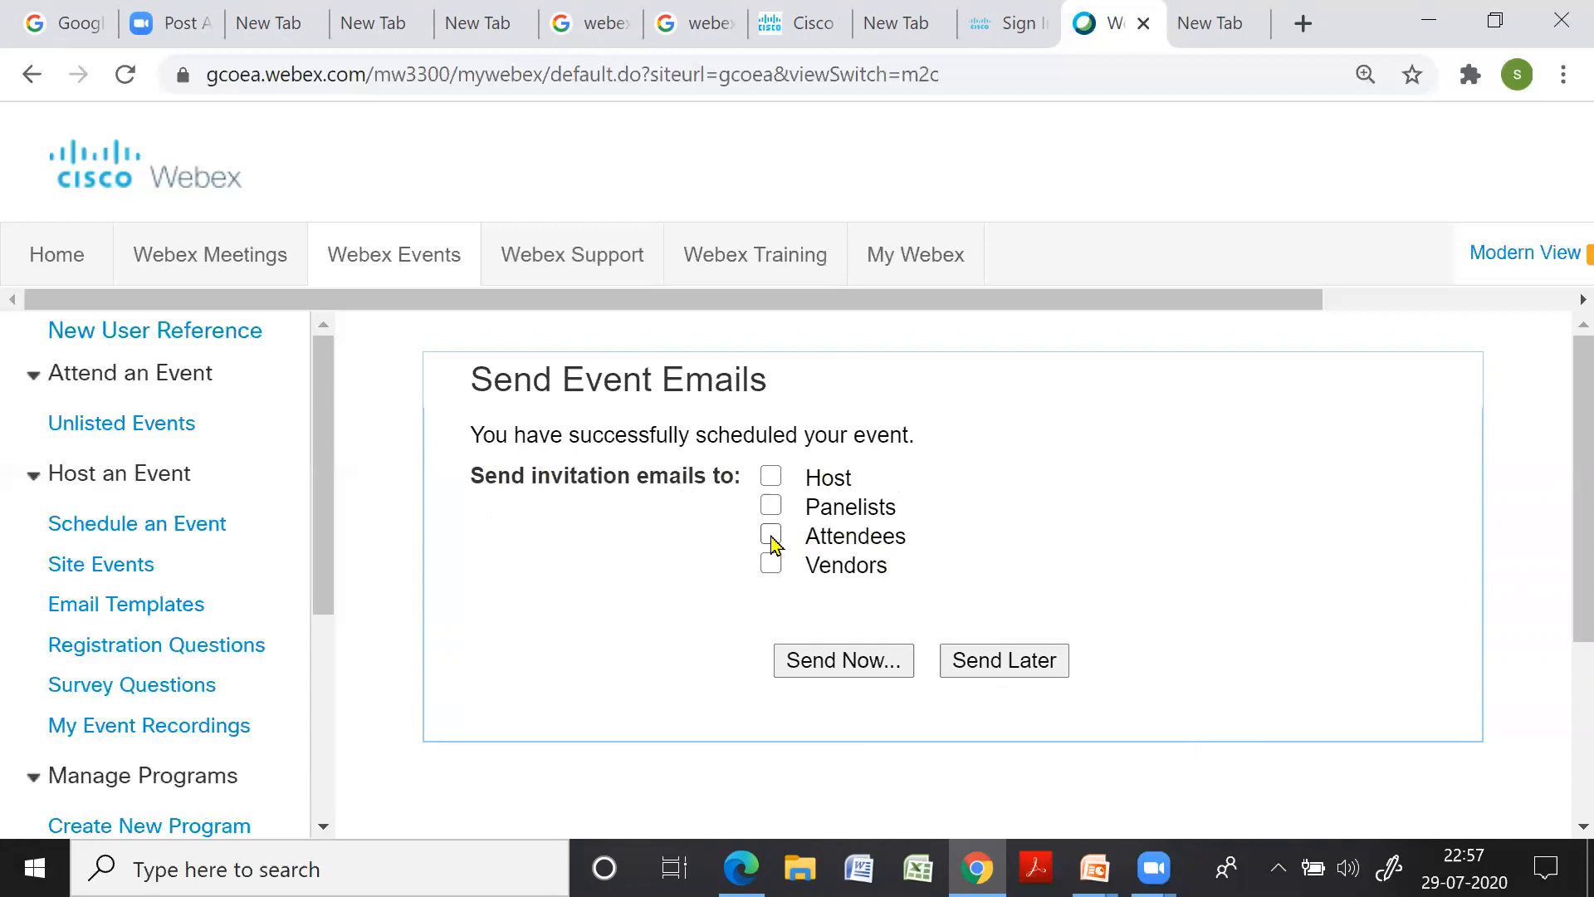
Send the invitation emails to the Host group now and confirm the send
left_click(772, 478)
left_click(852, 673)
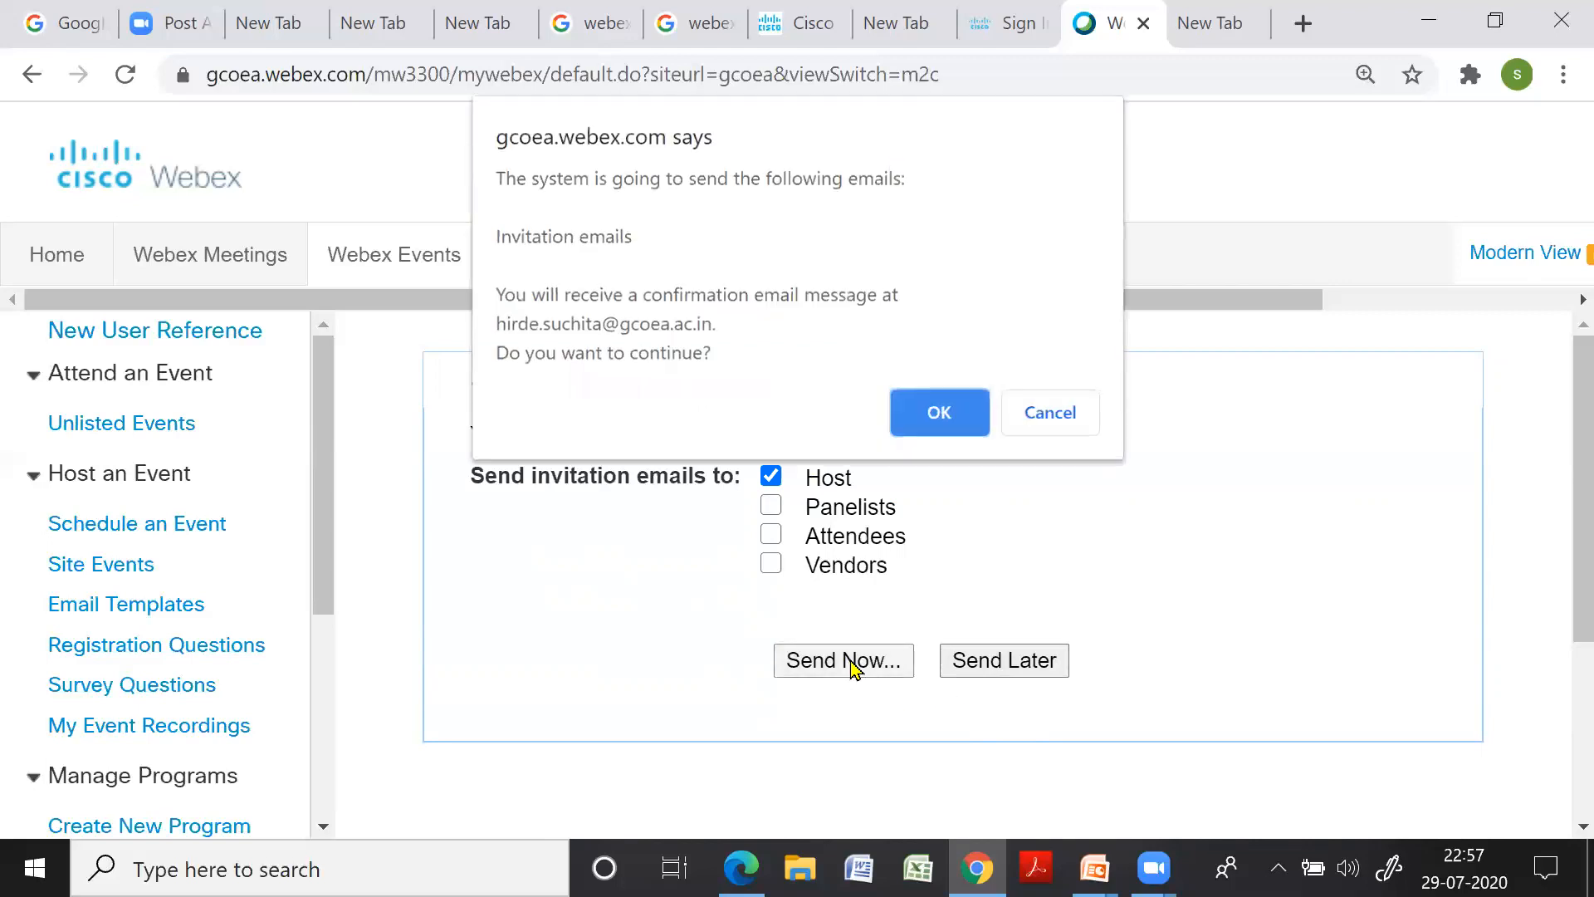
left_click(926, 420)
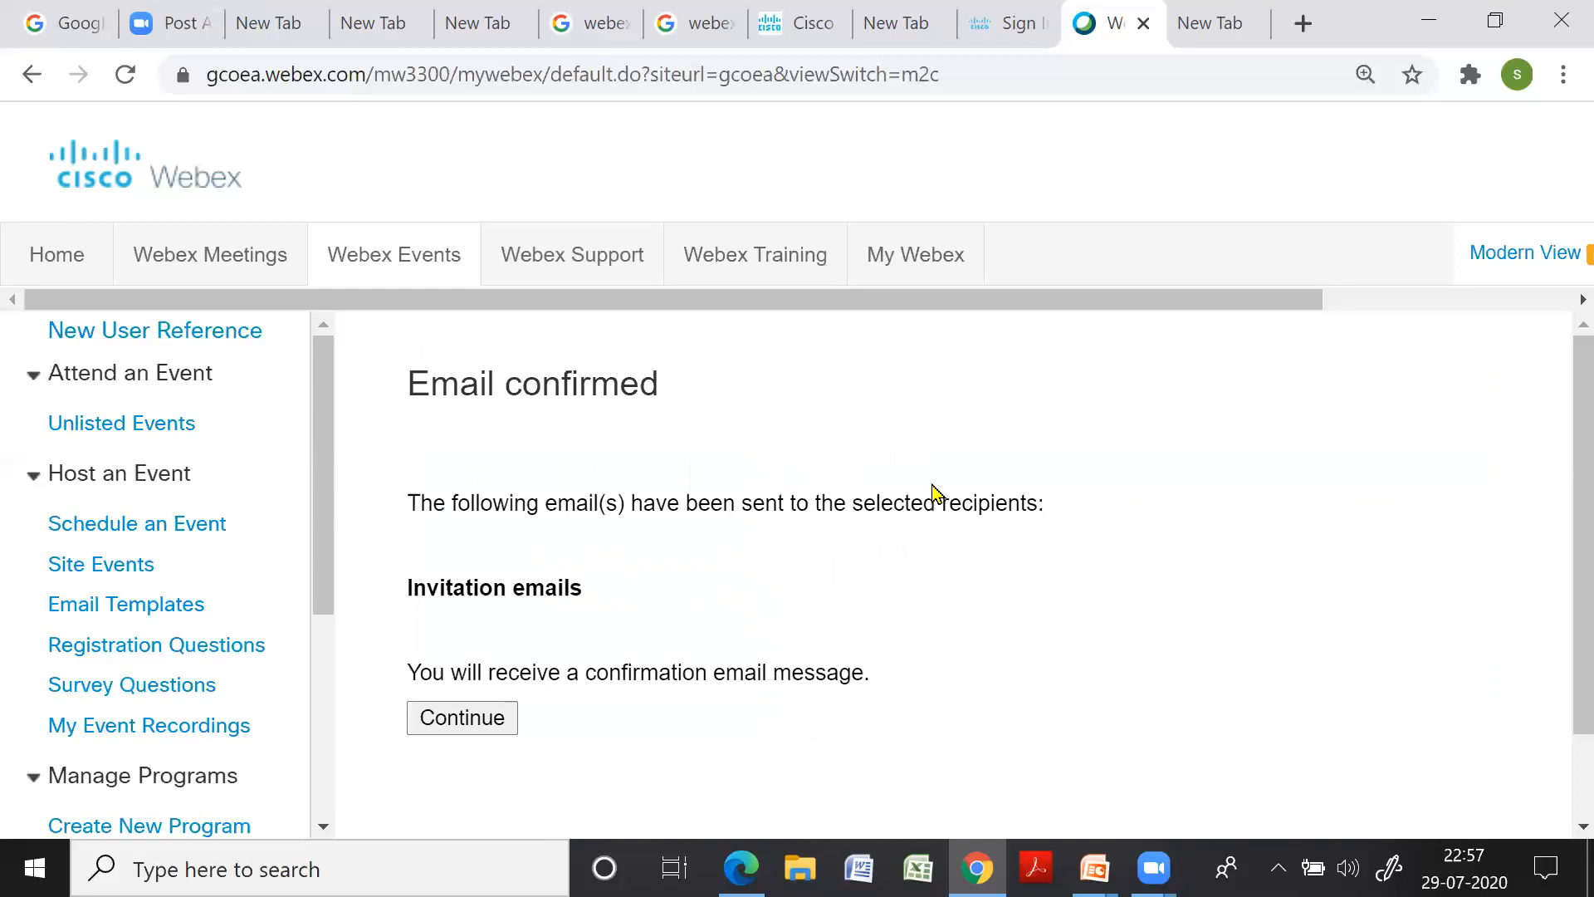
Continue to the 'Design of staircase' Event Information page and copy the 'Event address for attendees' link
left_click(462, 718)
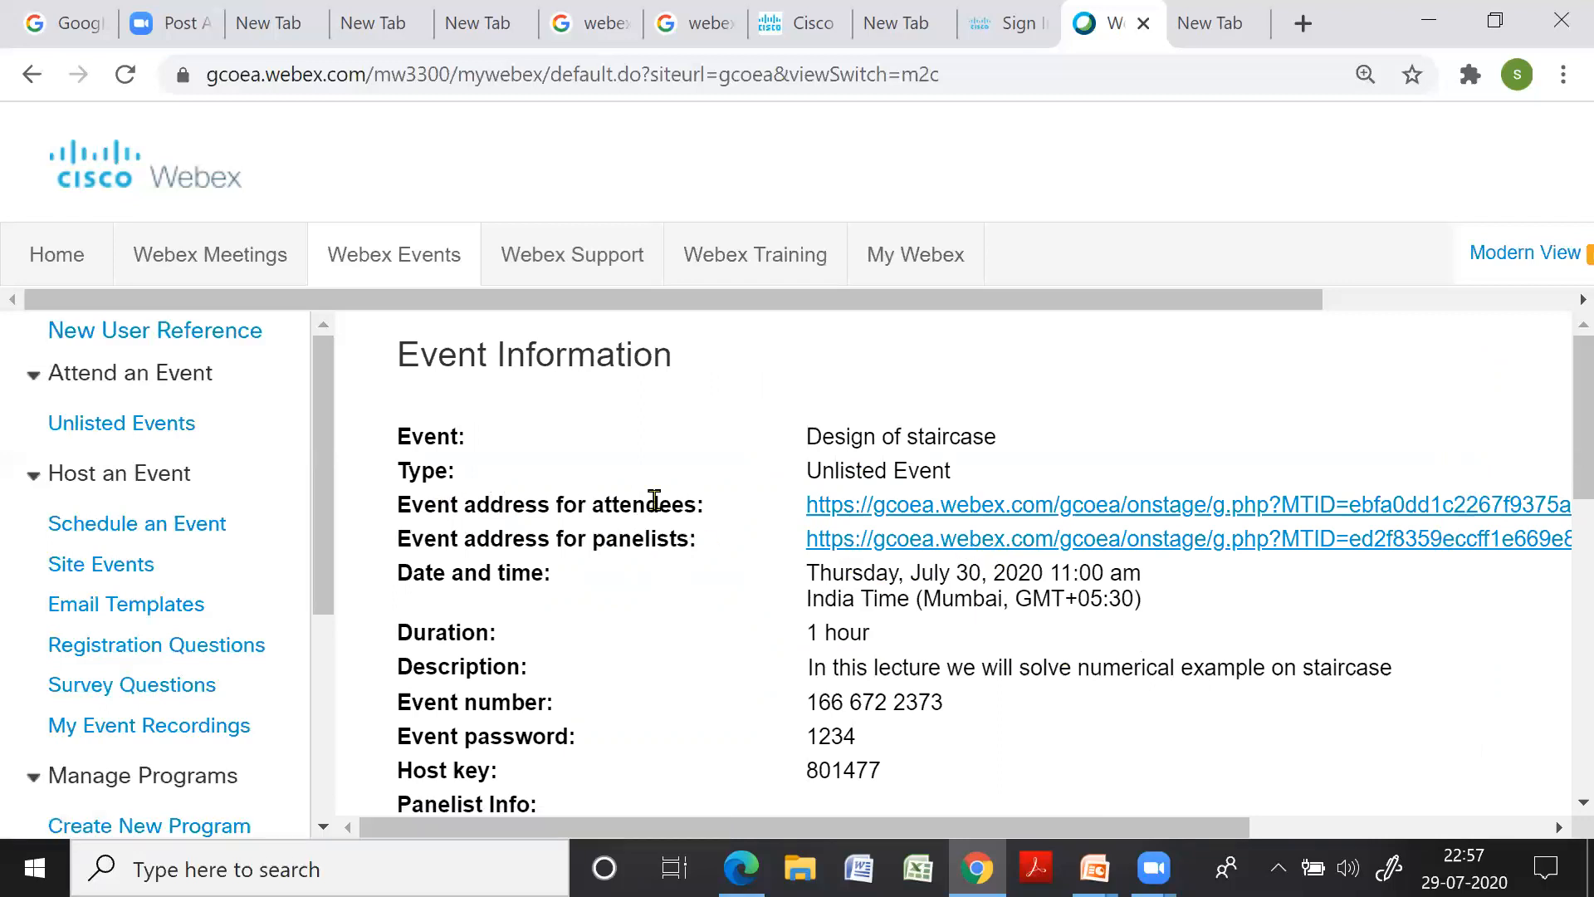
right_click(999, 512)
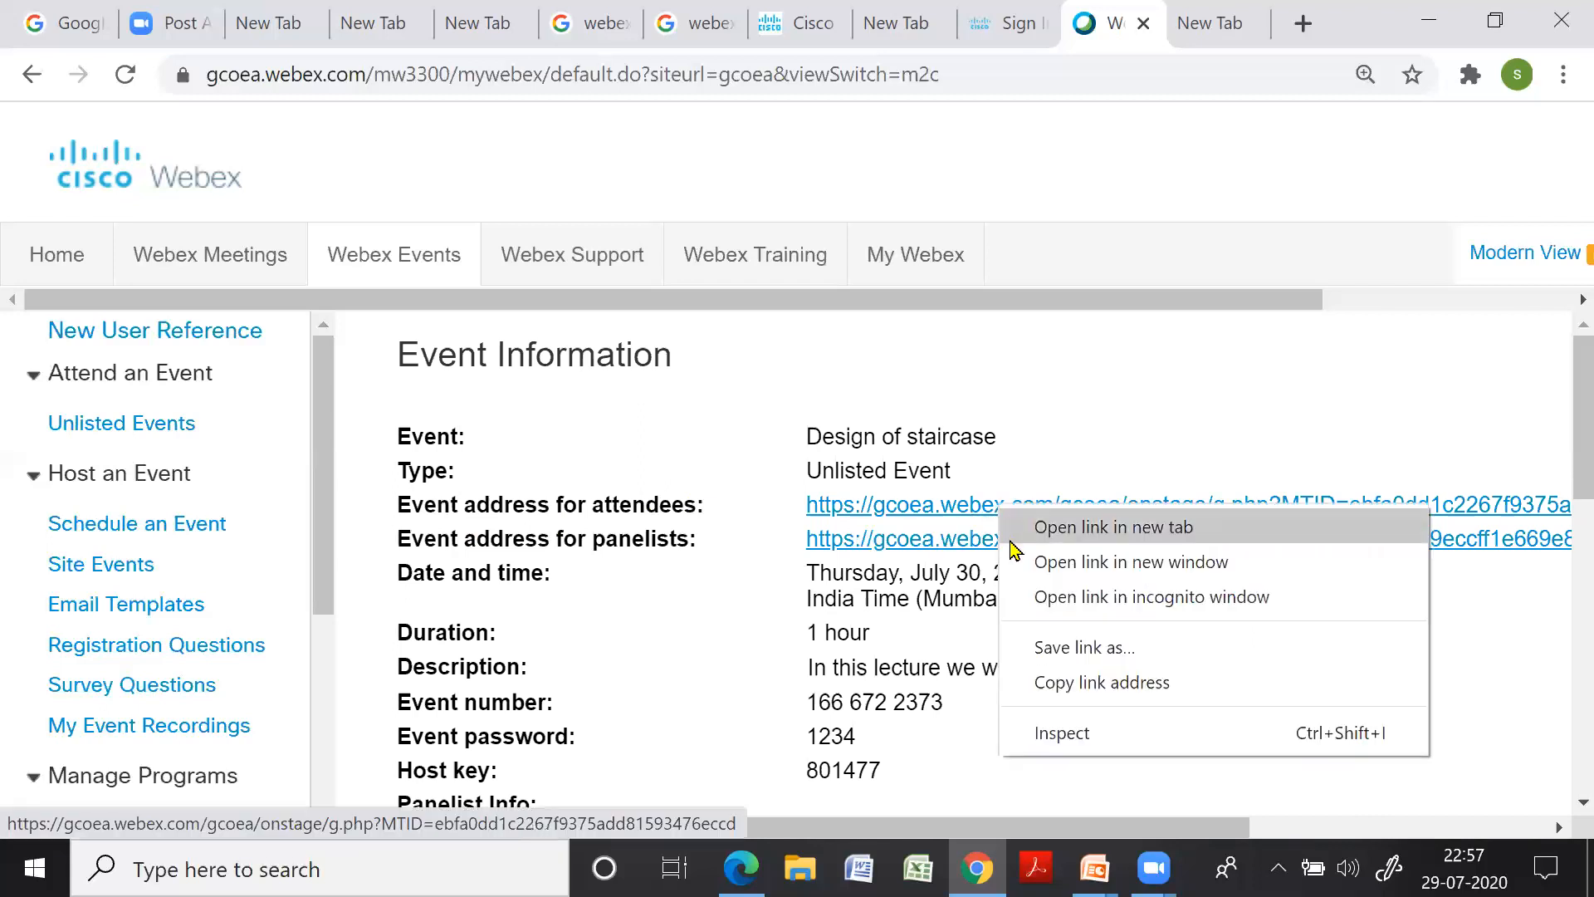
left_click(1086, 683)
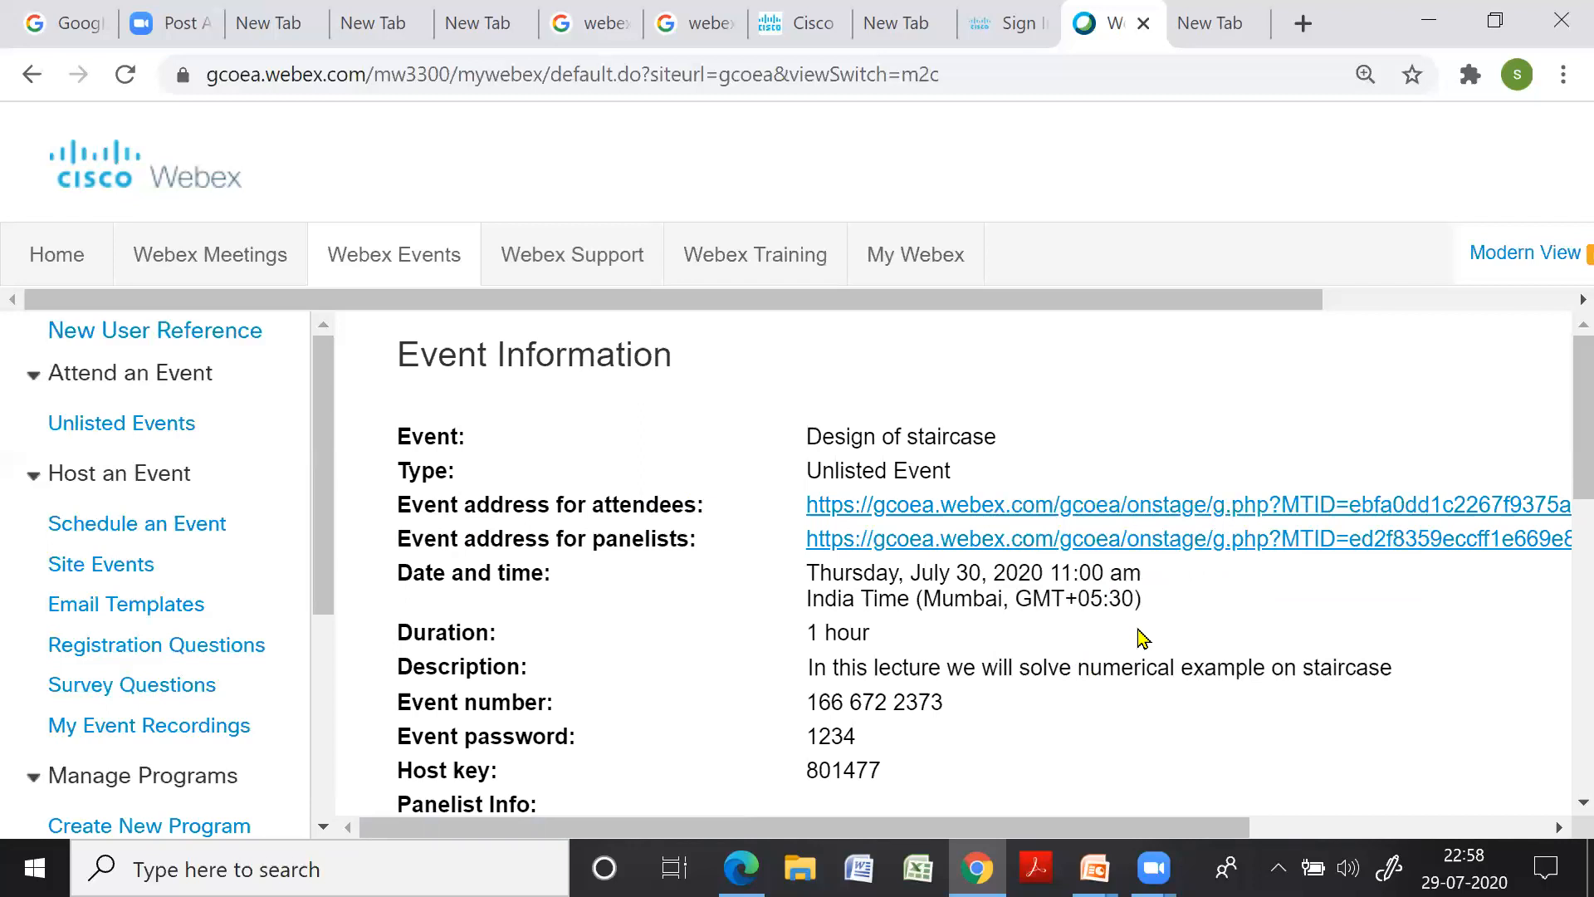
scroll(1140, 639, "down", 10)
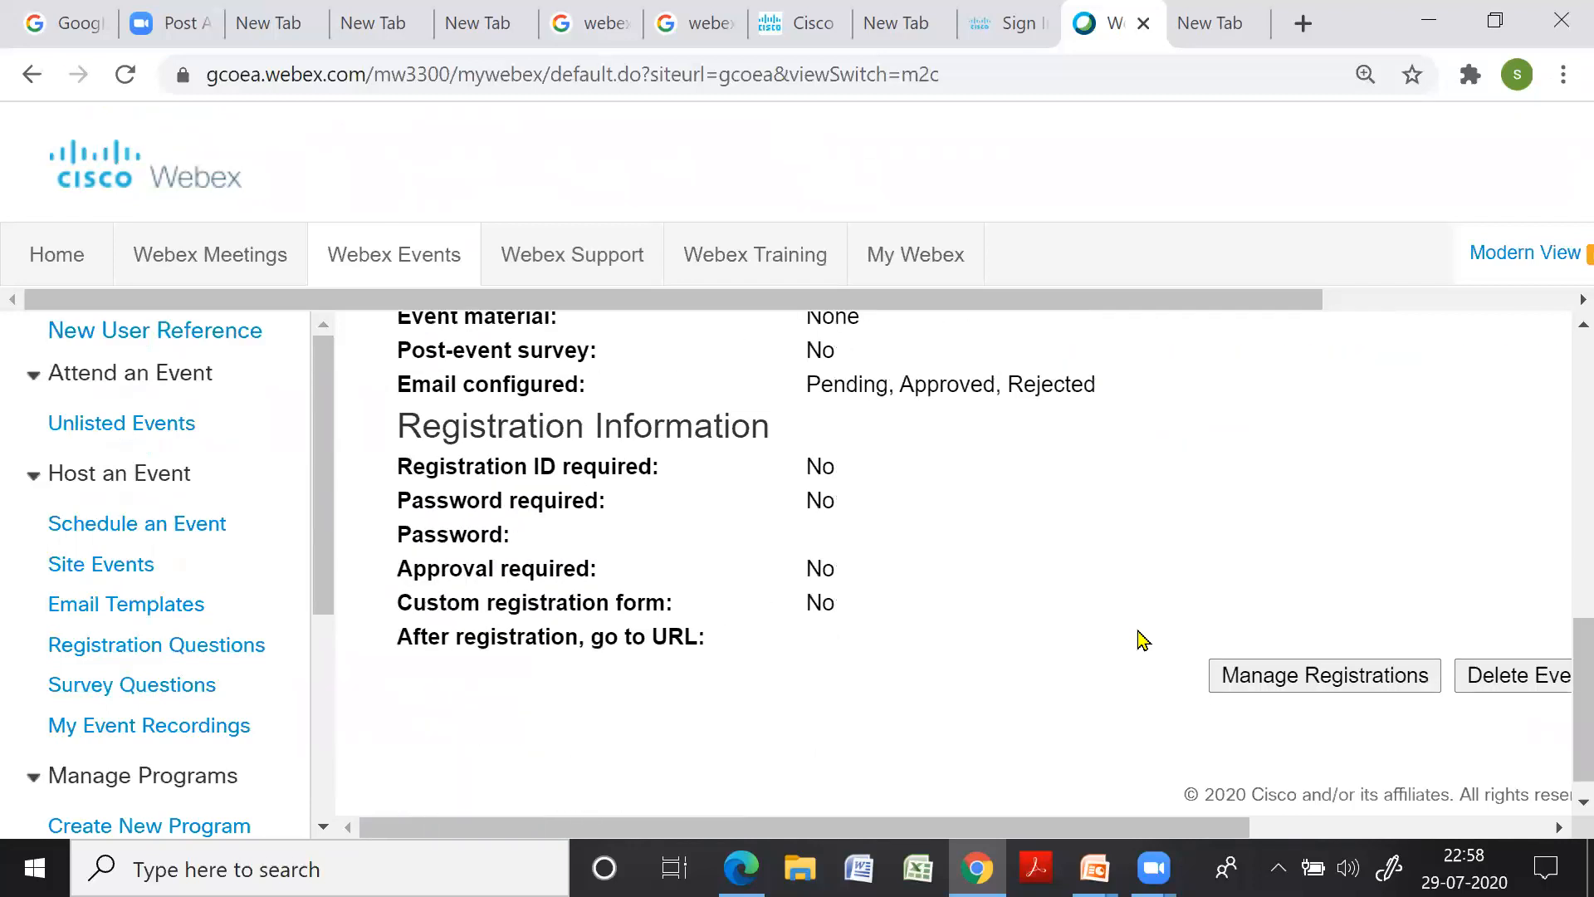
scroll(1134, 674, "right", 4)
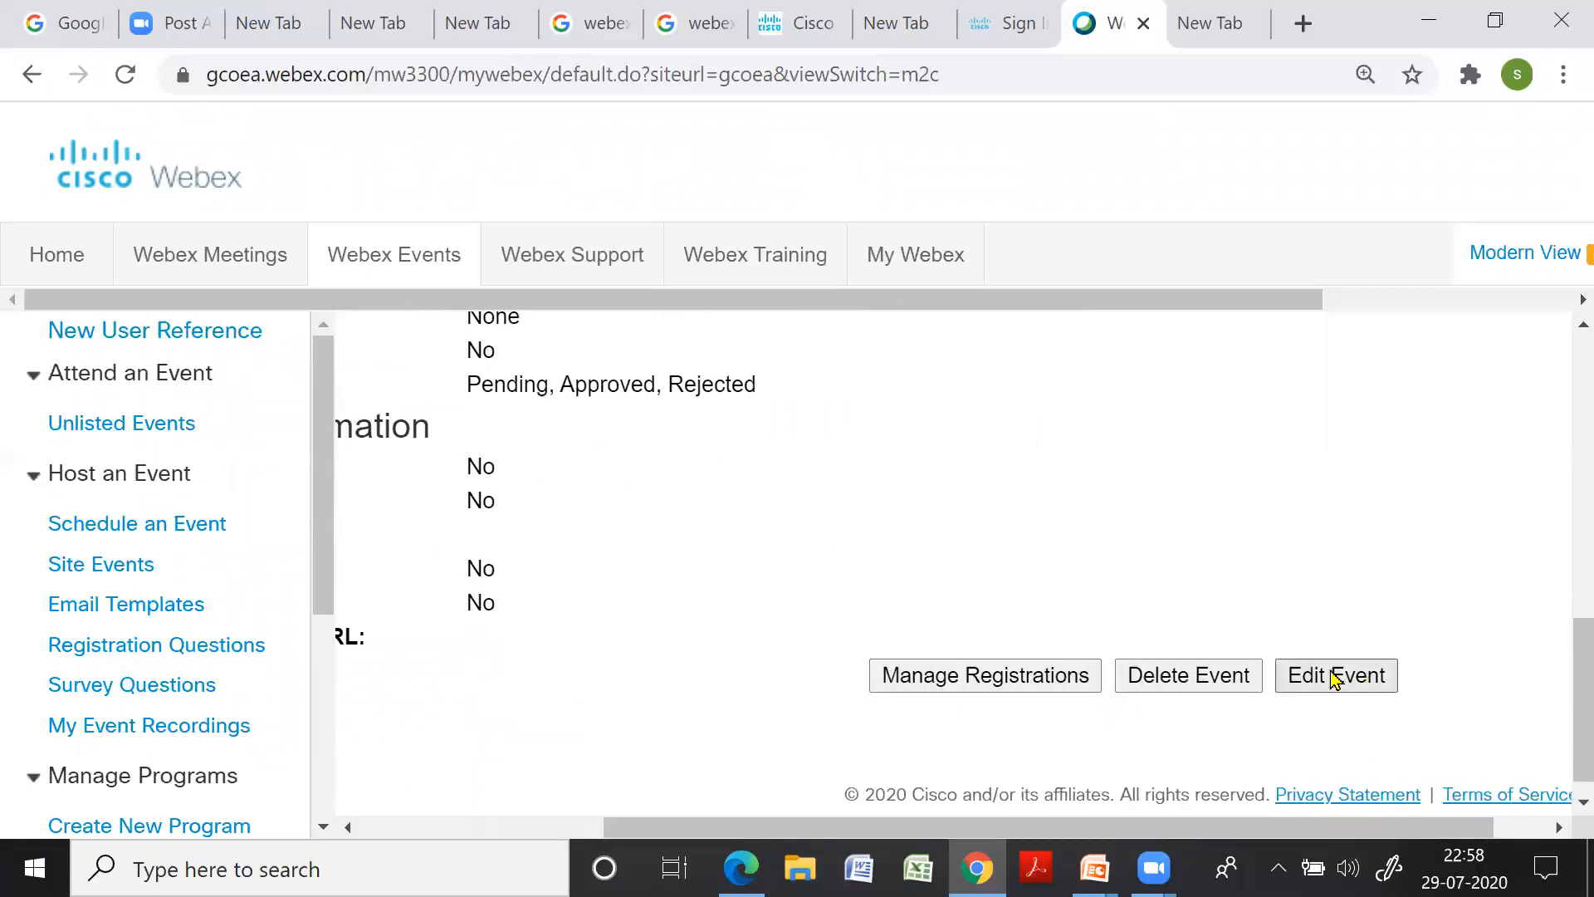
scroll(1324, 710, "left", 5)
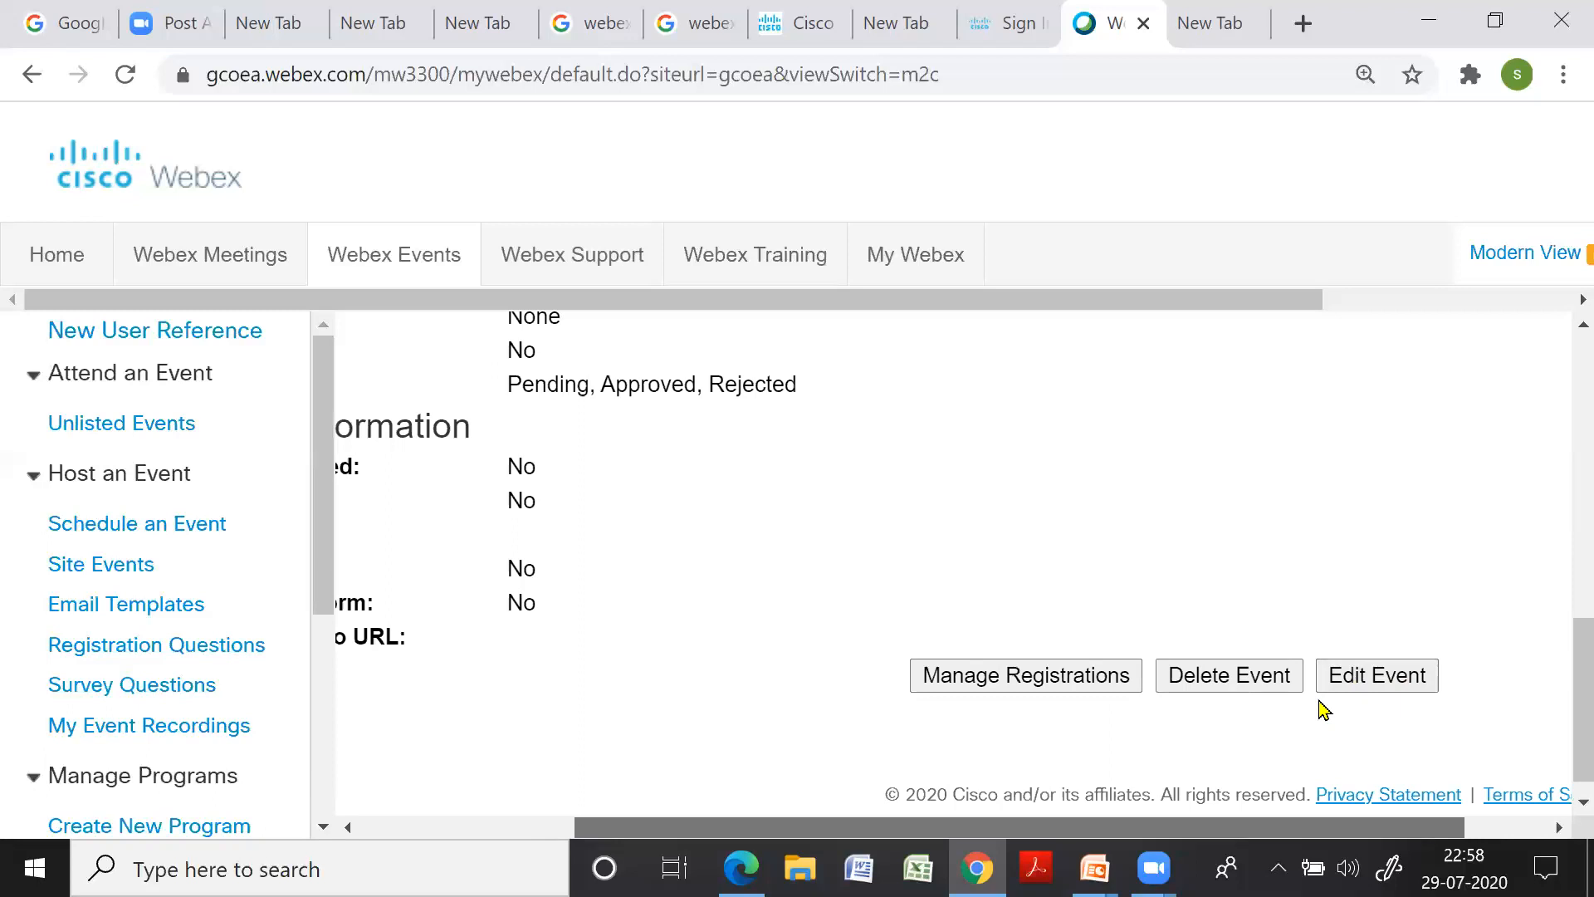
scroll(1324, 710, "right", 4)
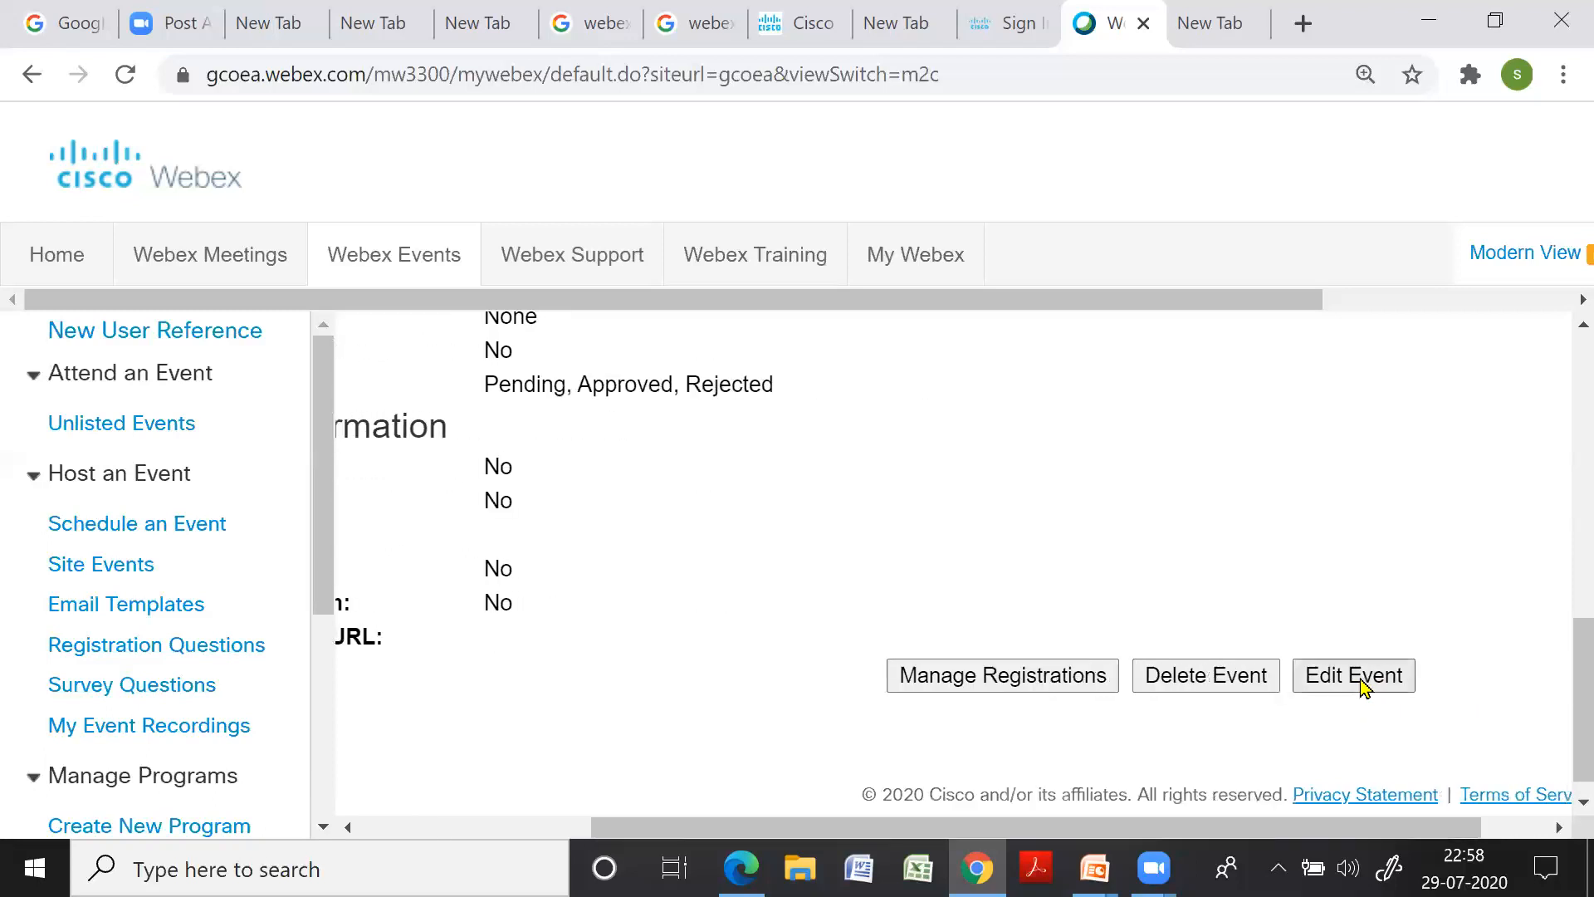
left_click_drag(1249, 829, 1027, 861)
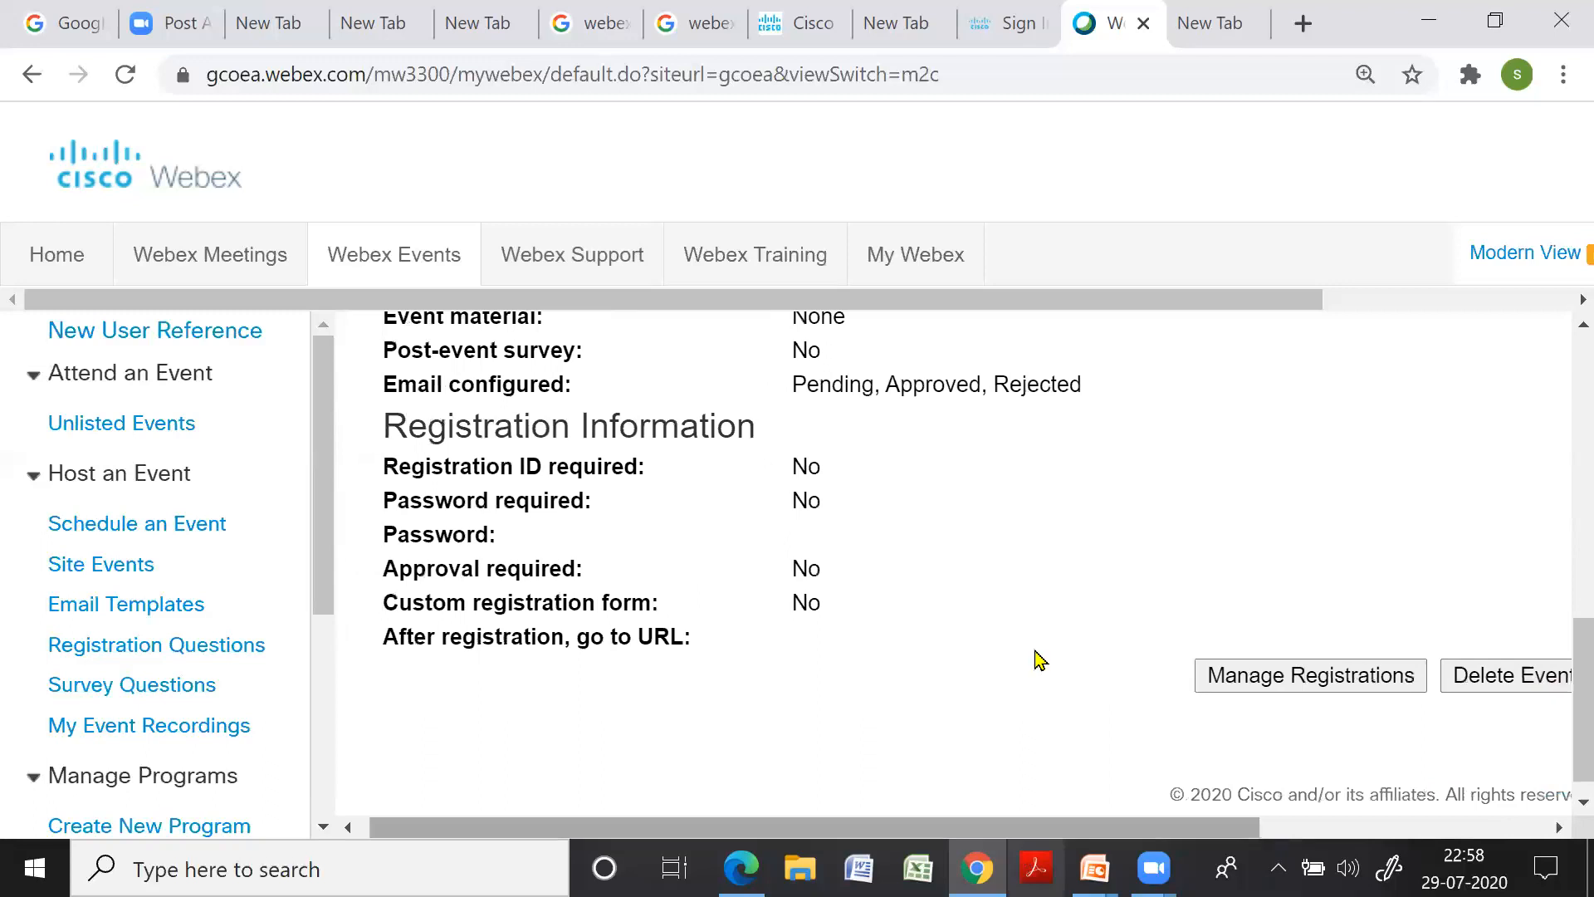
scroll(1040, 661, "up", 10)
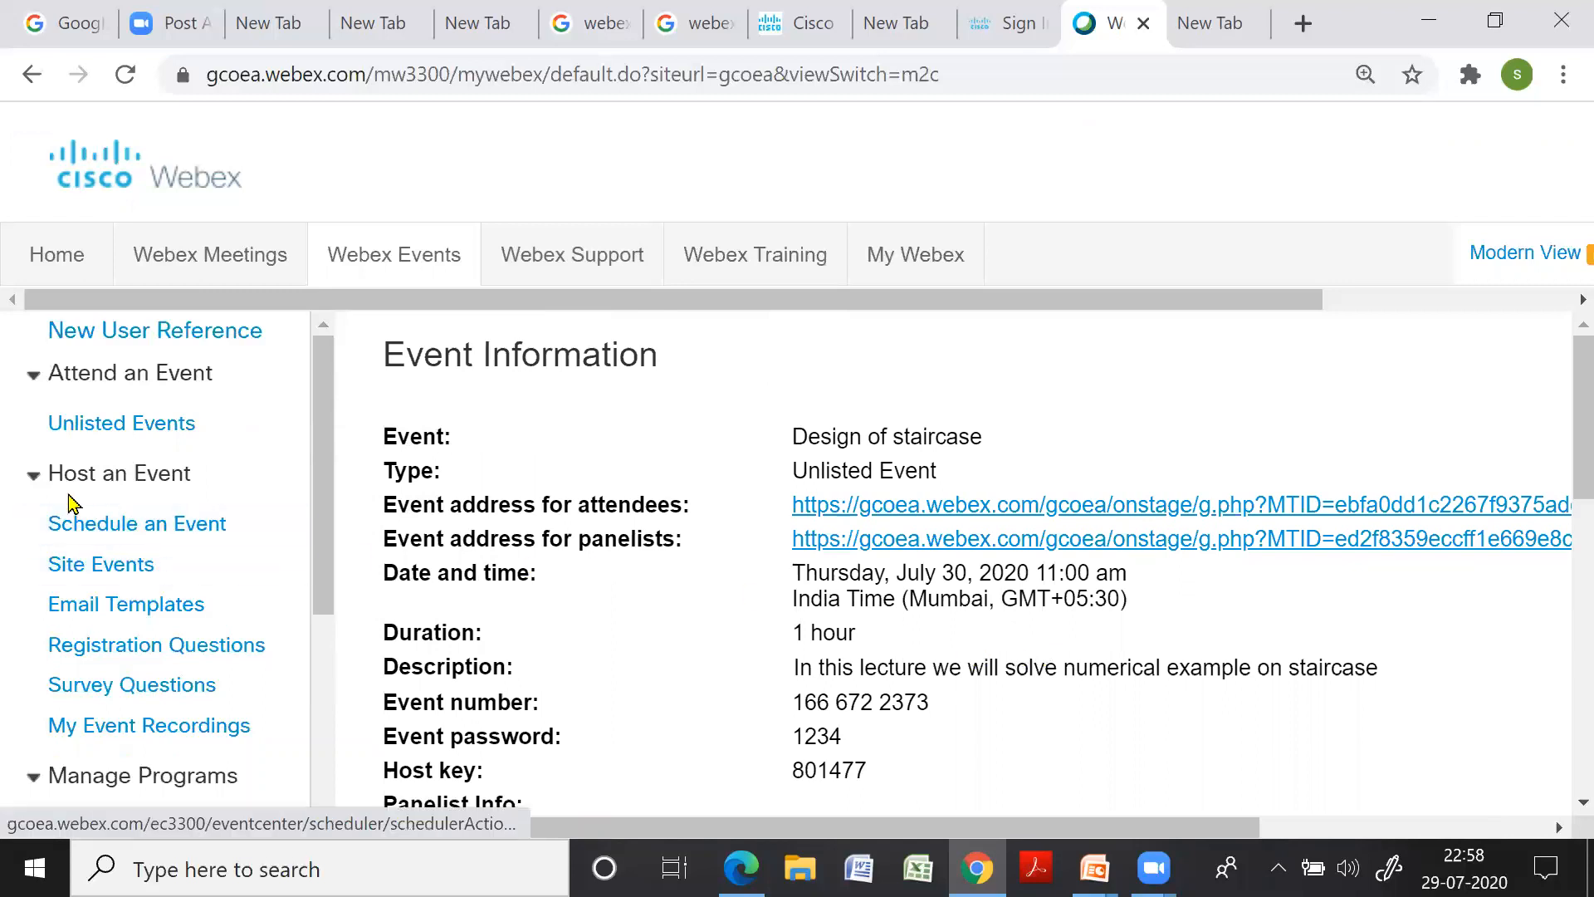
Show the Site Events list, then return to the full-screen PowerPoint slideshow
left_click(127, 580)
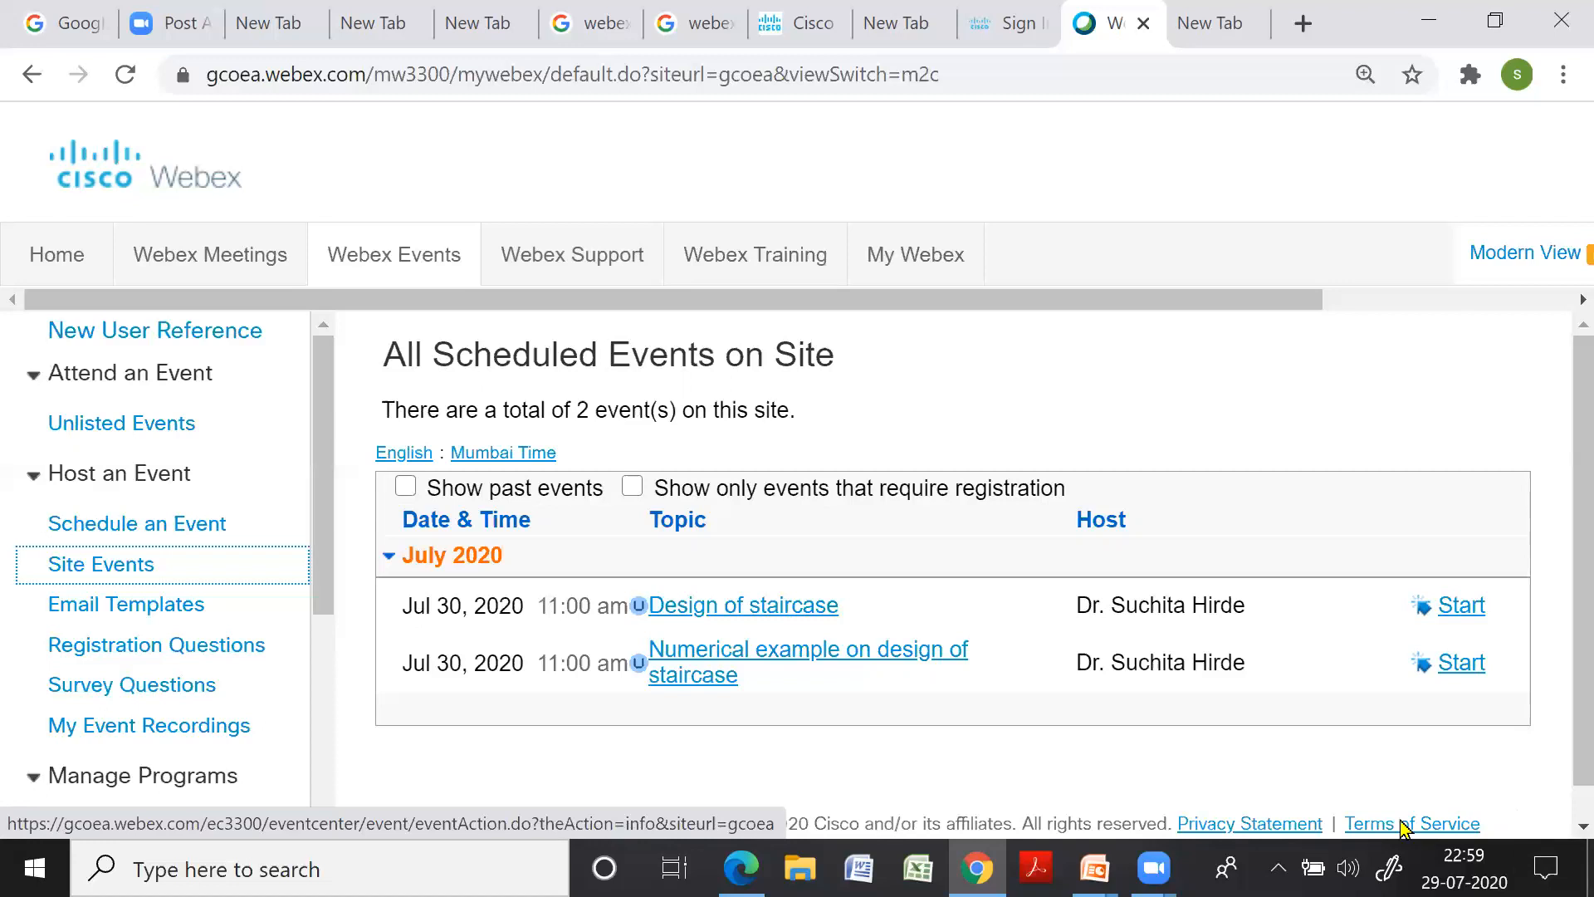
mouse_move(1092, 868)
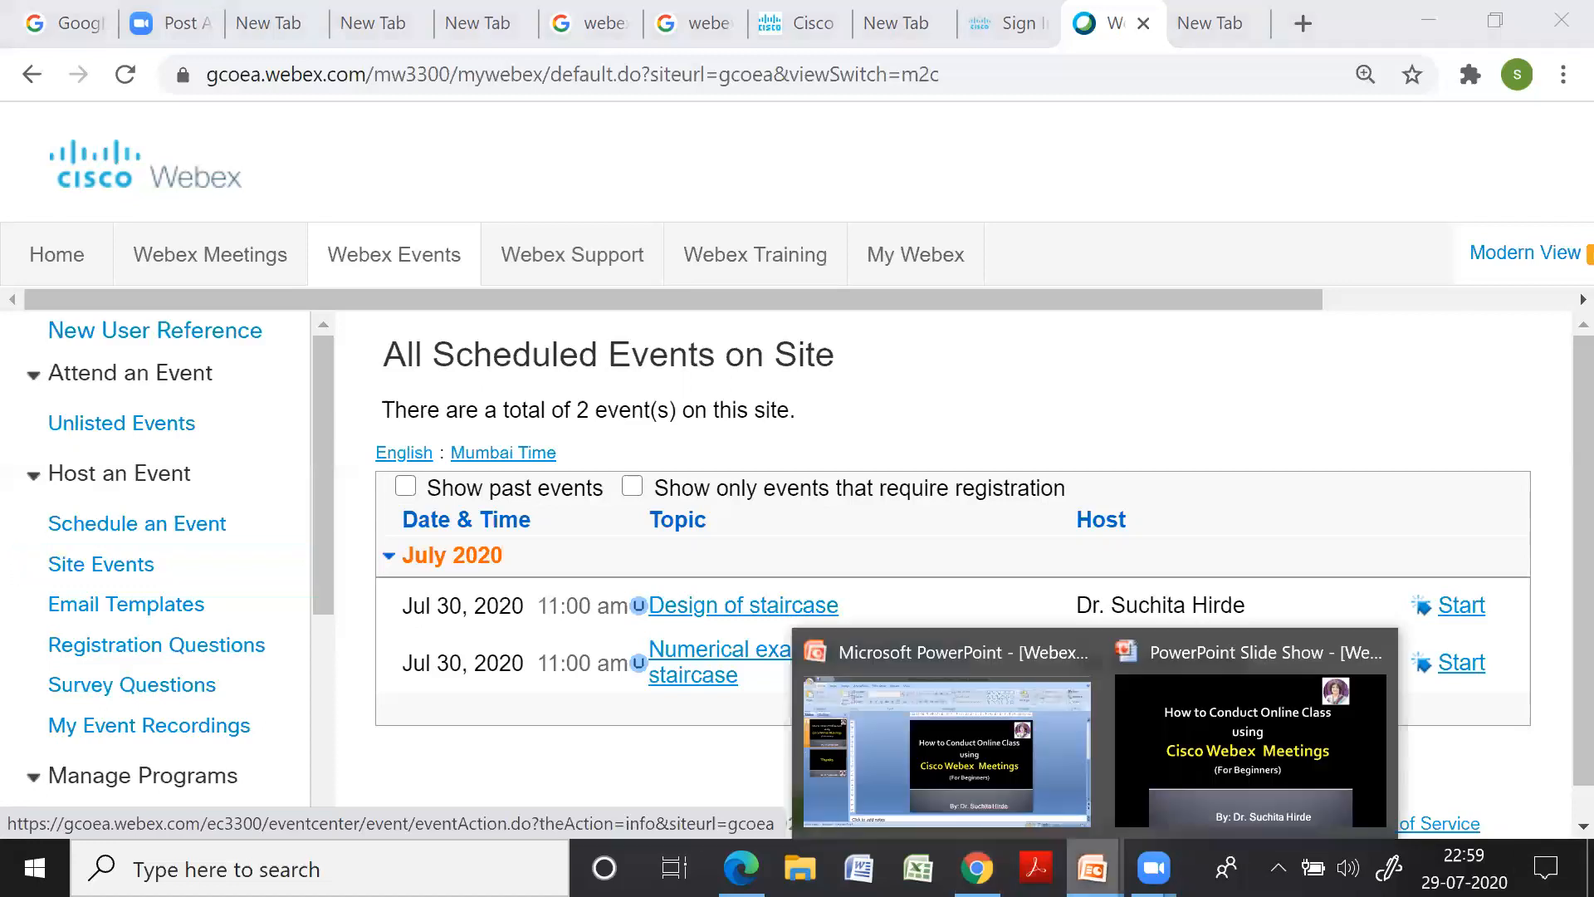
left_click(1171, 768)
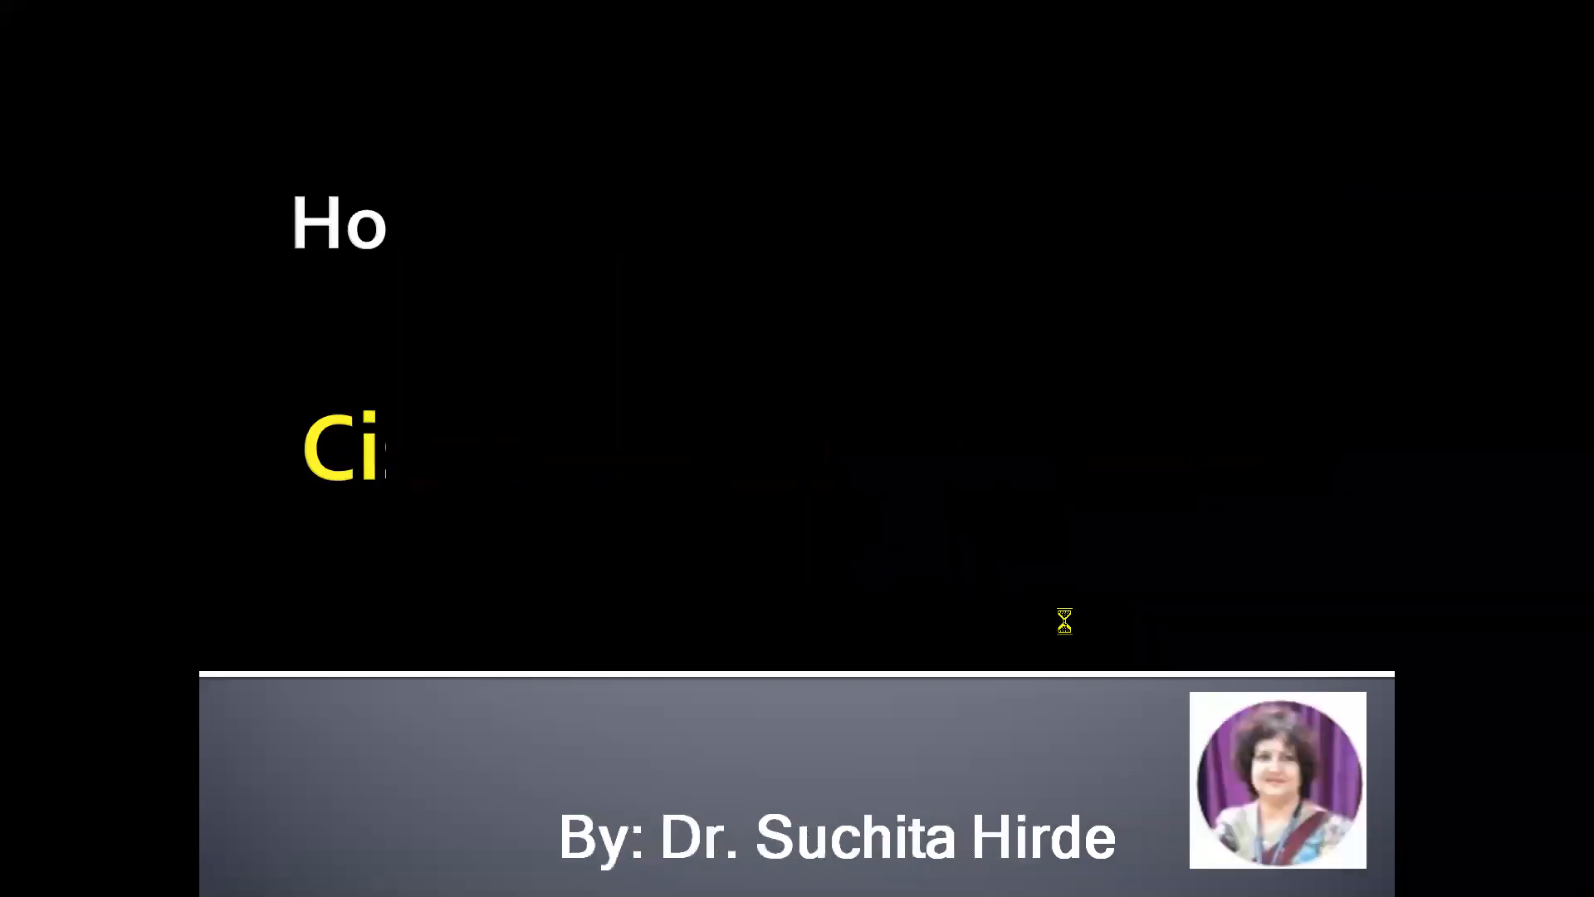